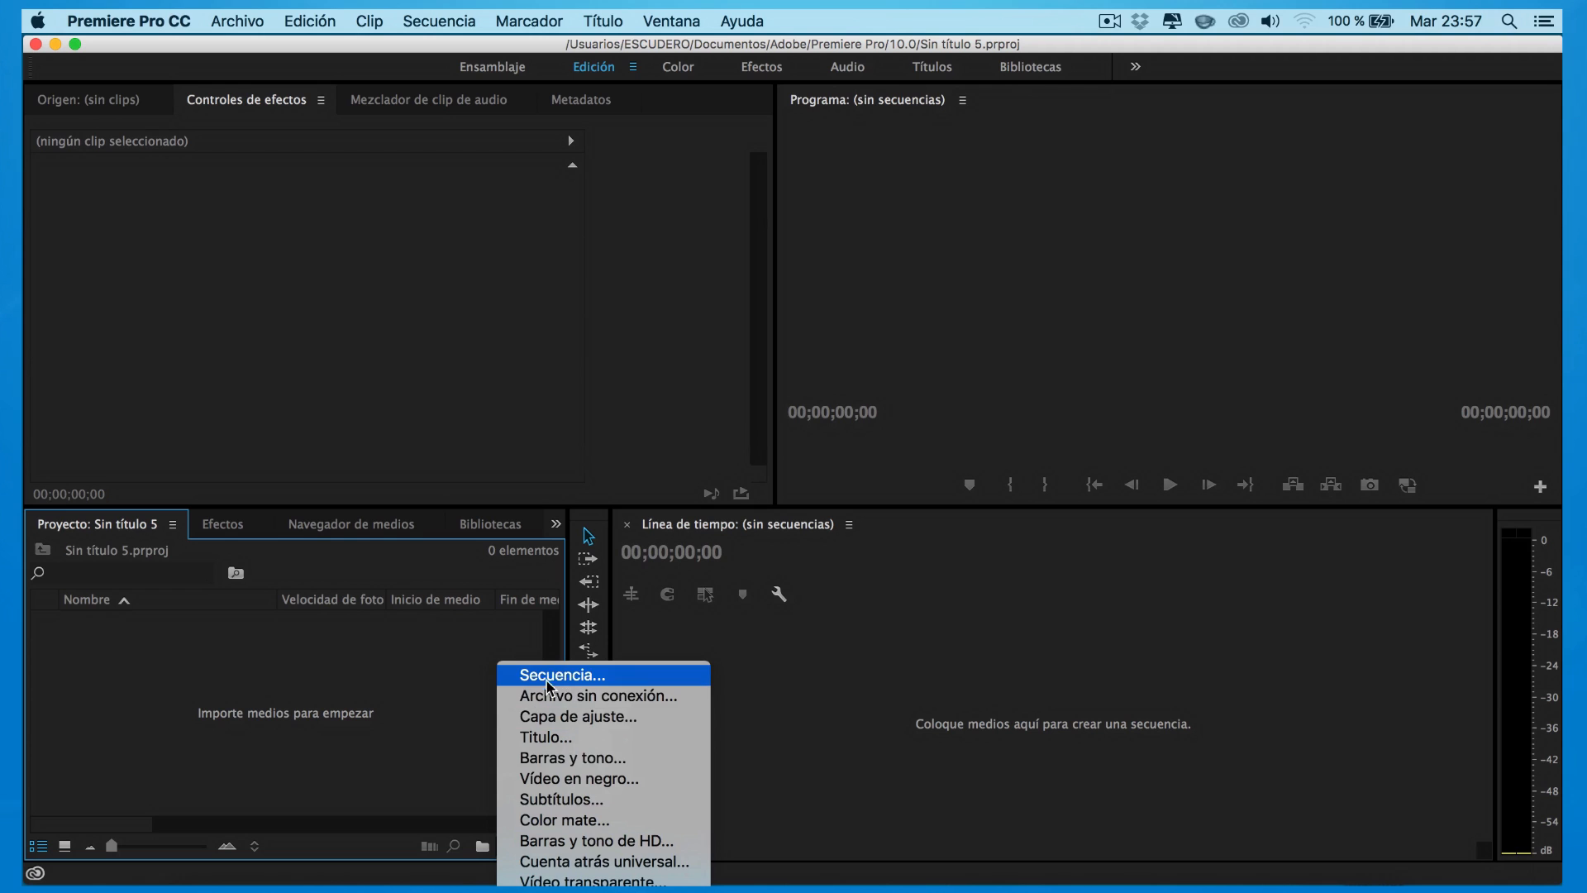
# Create a new sequence, Secuencia 02, from the AVCHD 1080p25 preset
pyautogui.click(569, 685)
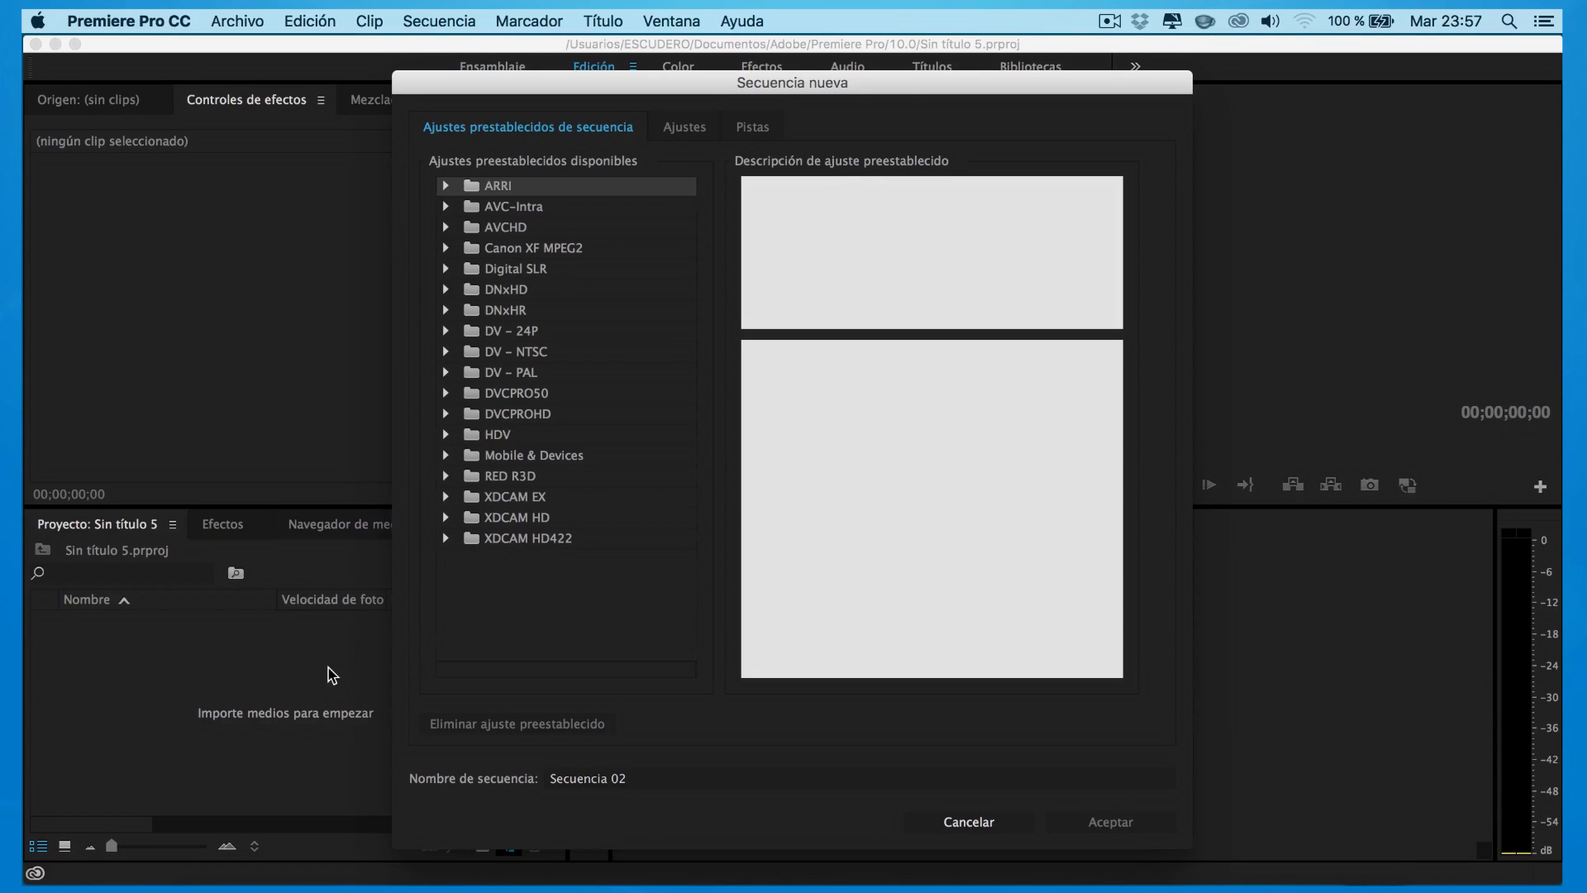
pyautogui.click(446, 228)
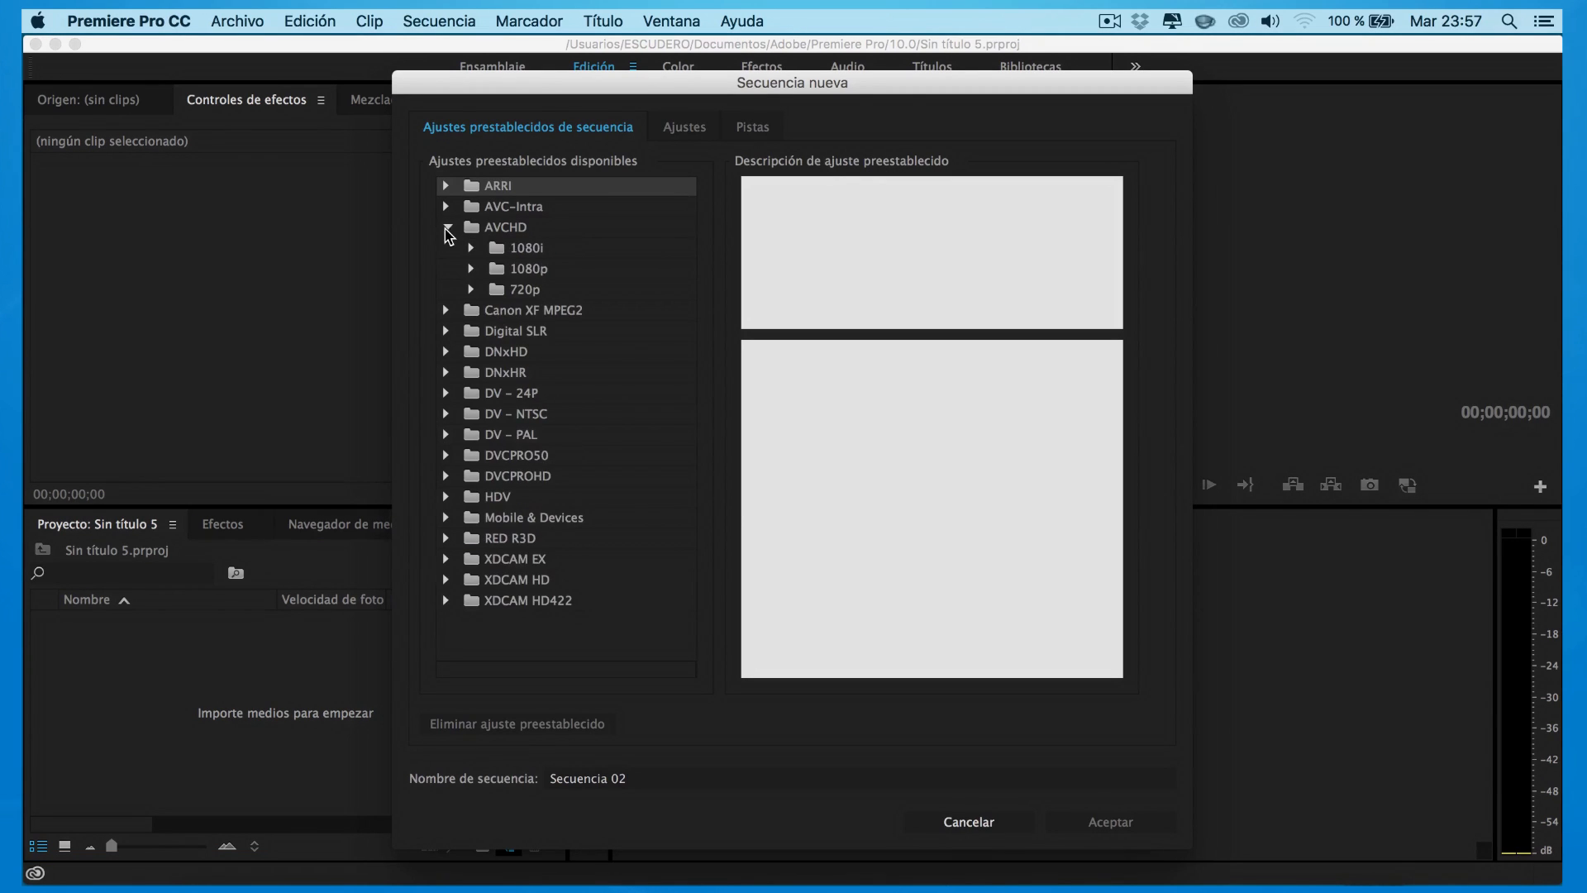
pyautogui.click(471, 270)
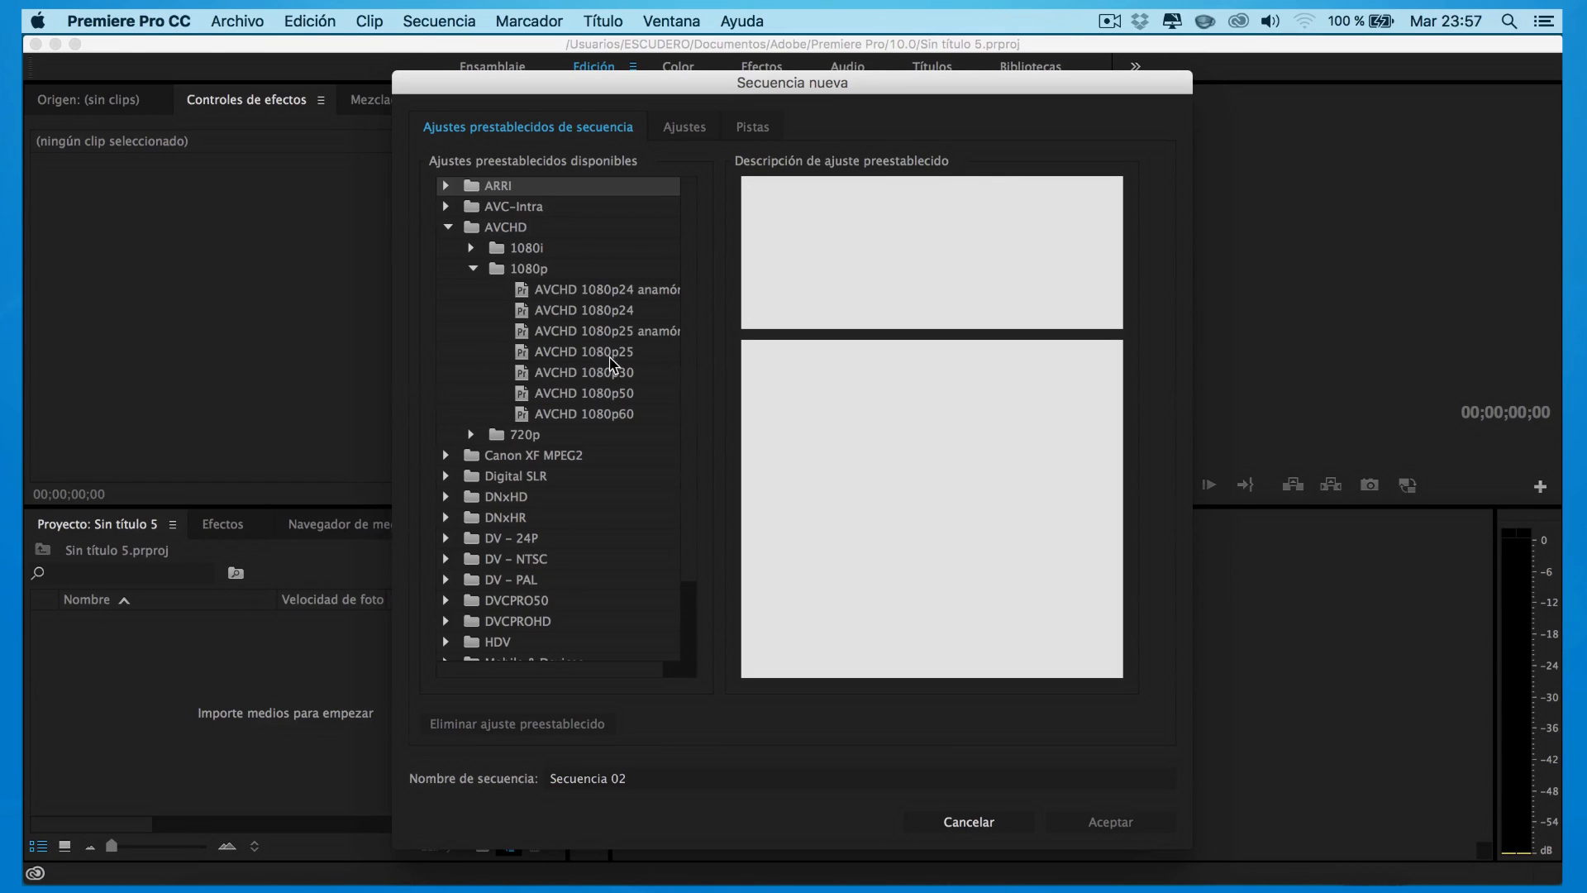
pyautogui.click(599, 364)
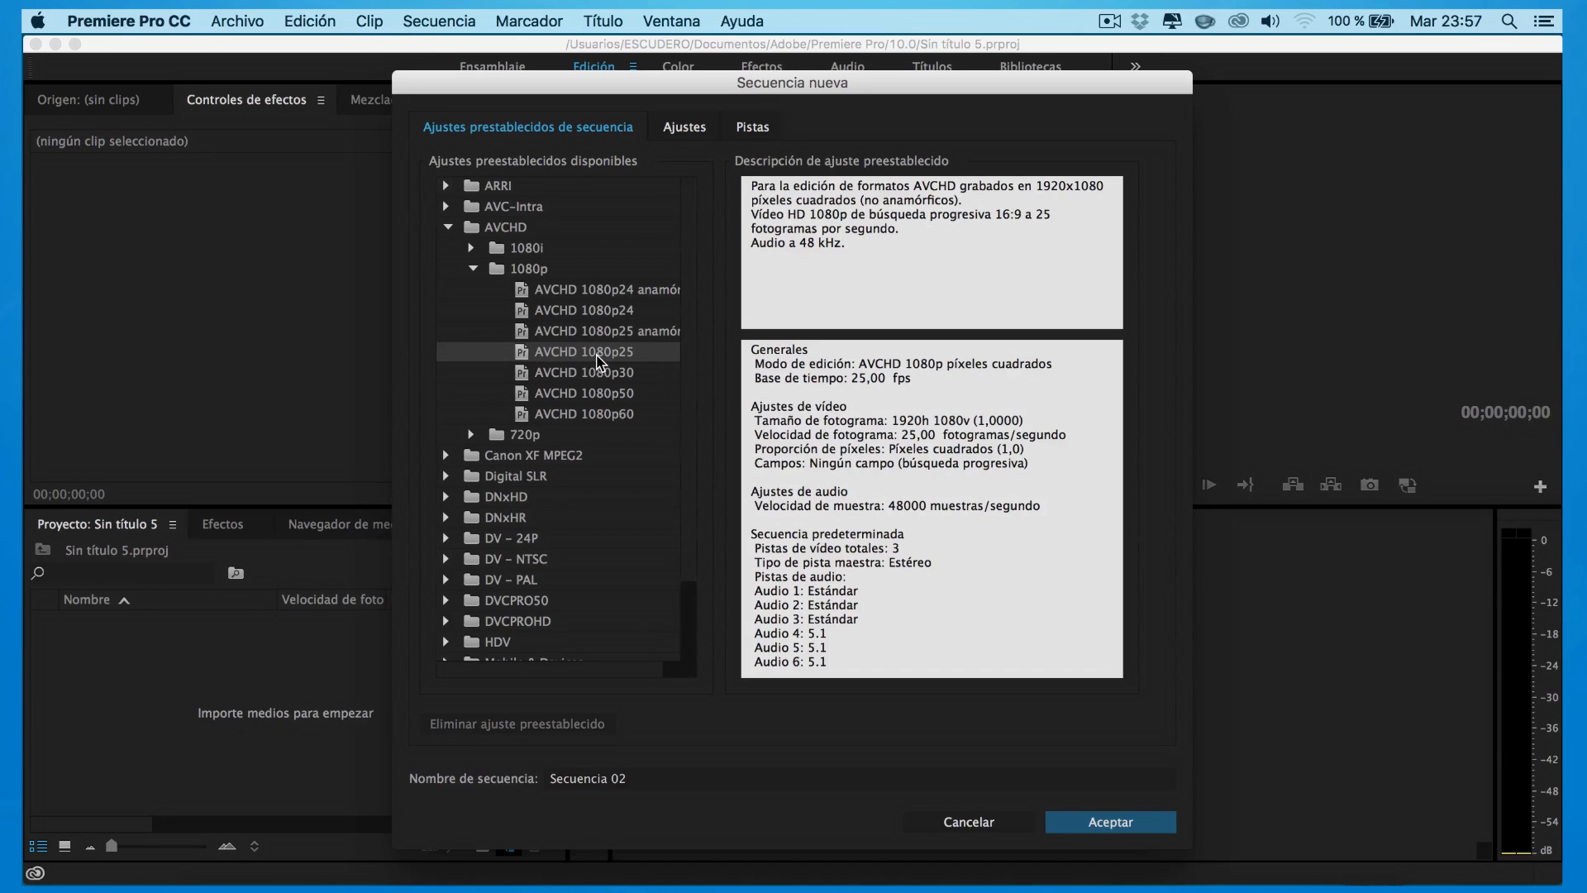
pyautogui.click(1109, 822)
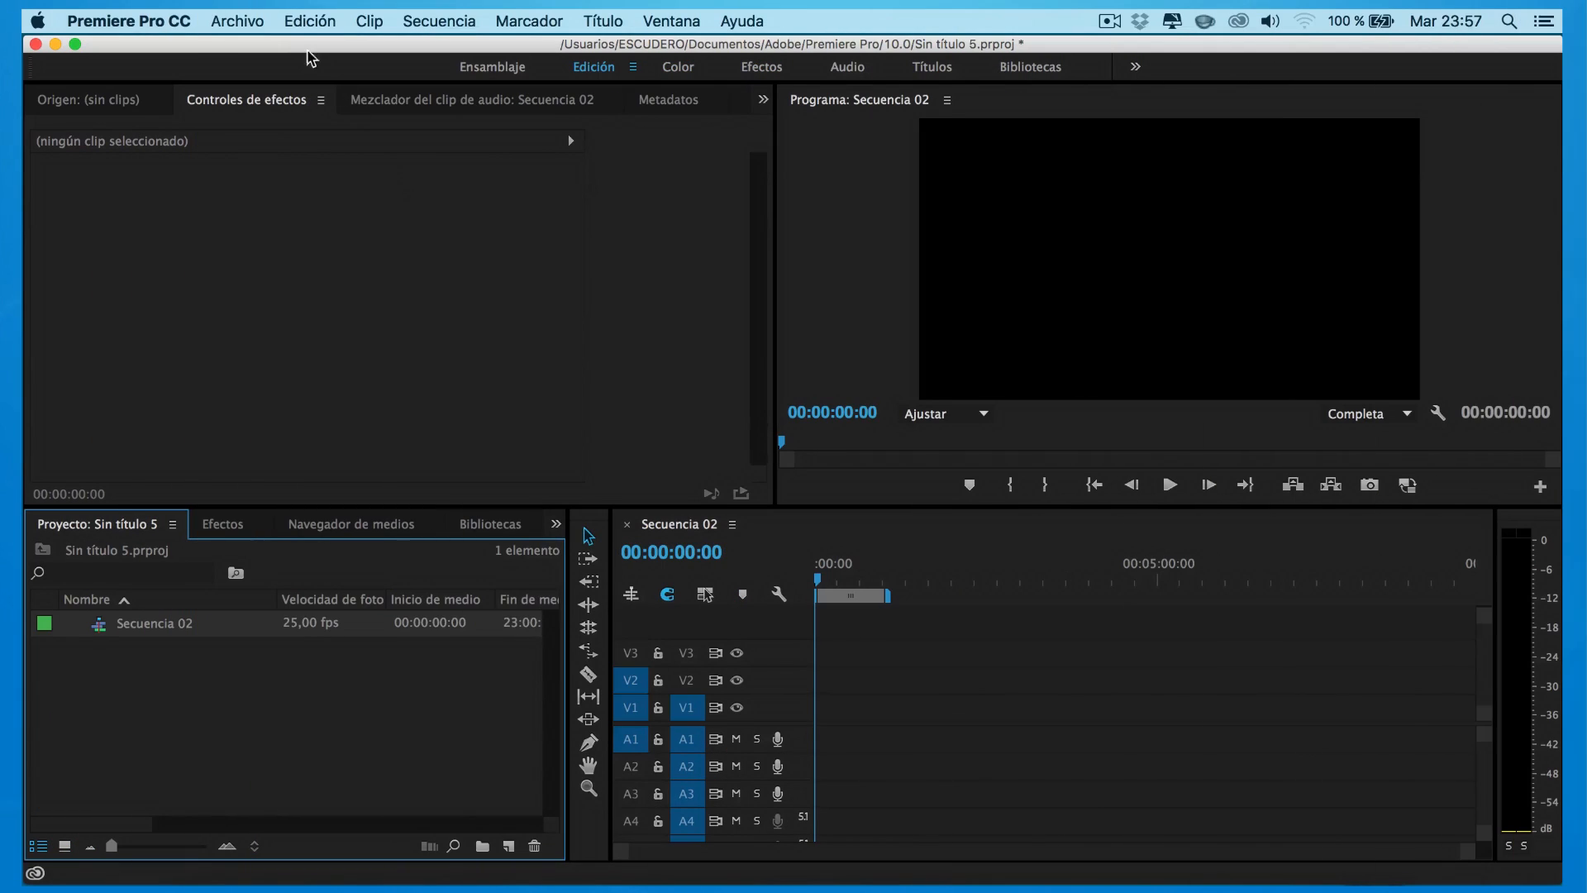
pyautogui.click(262, 20)
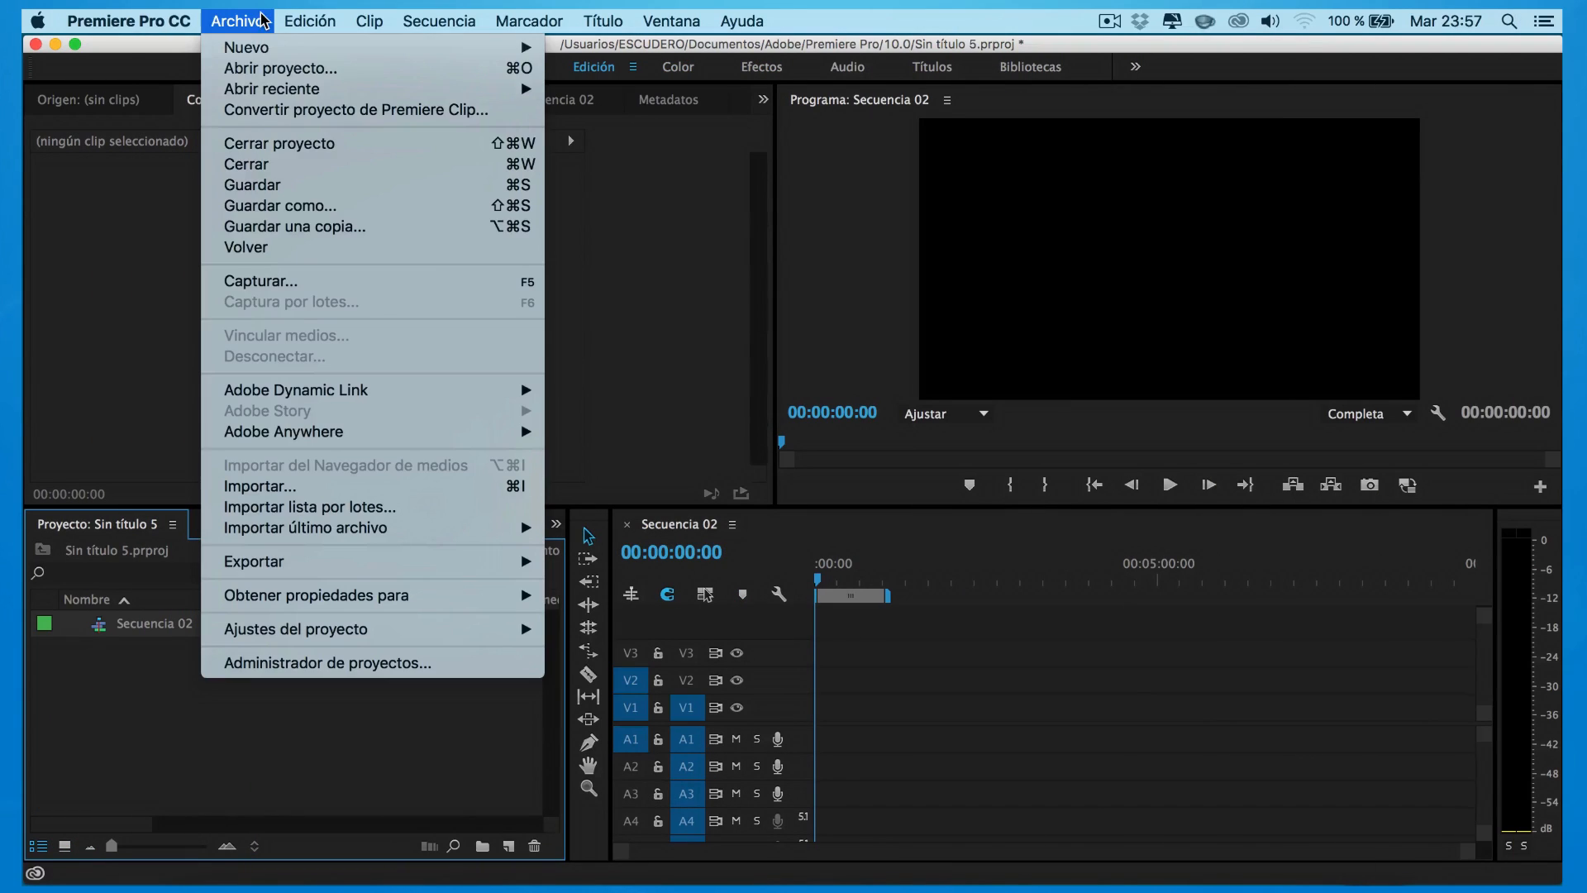
# Import the Fotografias folder of photos into the project
pyautogui.click(297, 489)
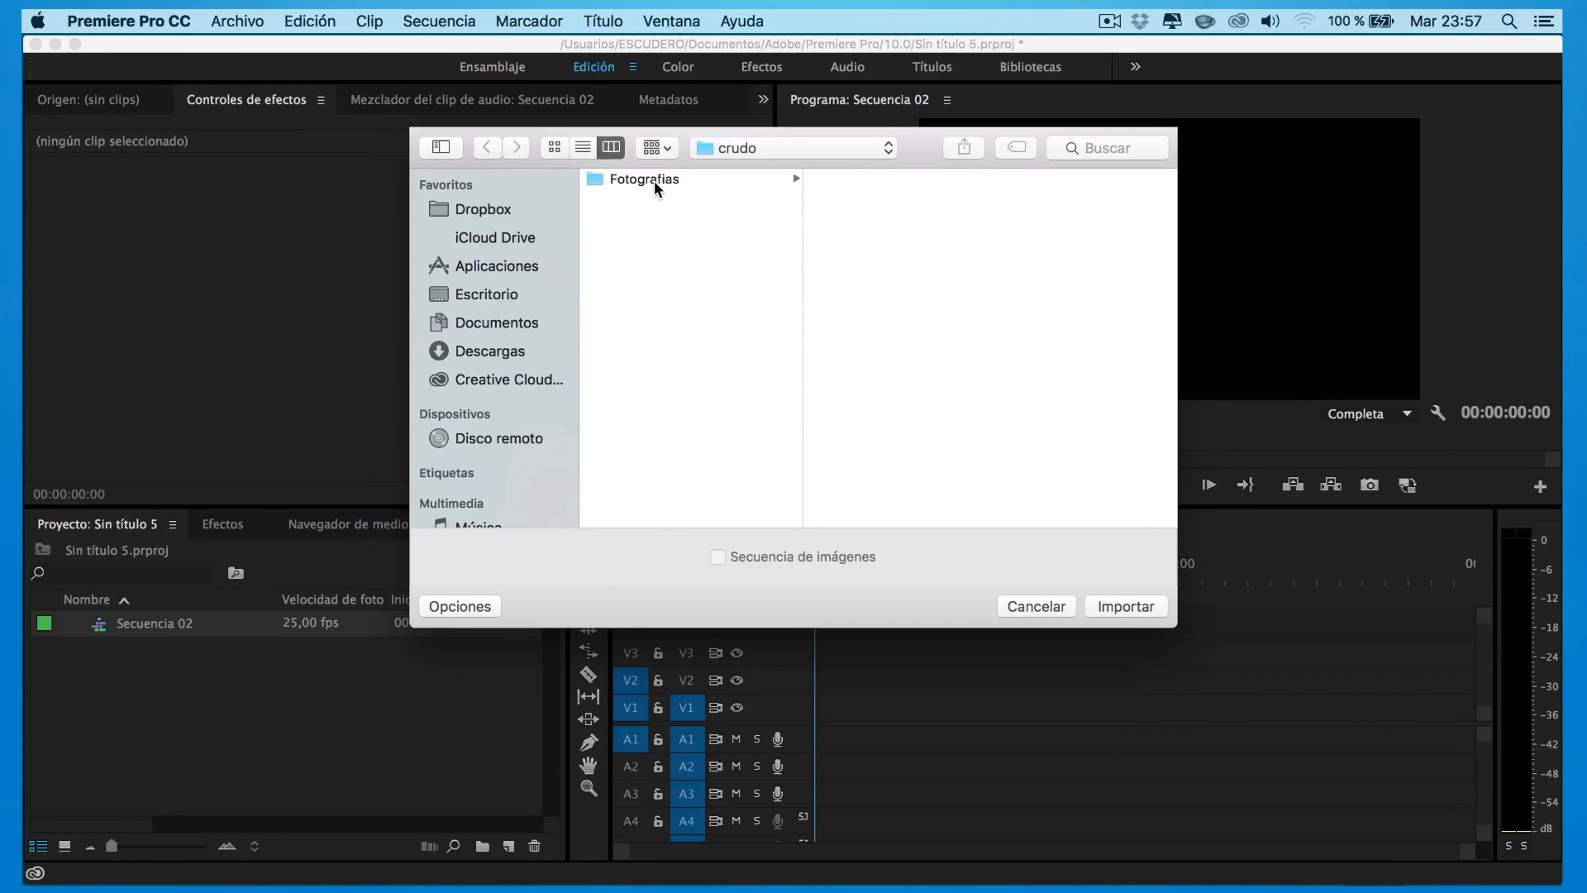
pyautogui.click(654, 180)
pyautogui.click(1126, 607)
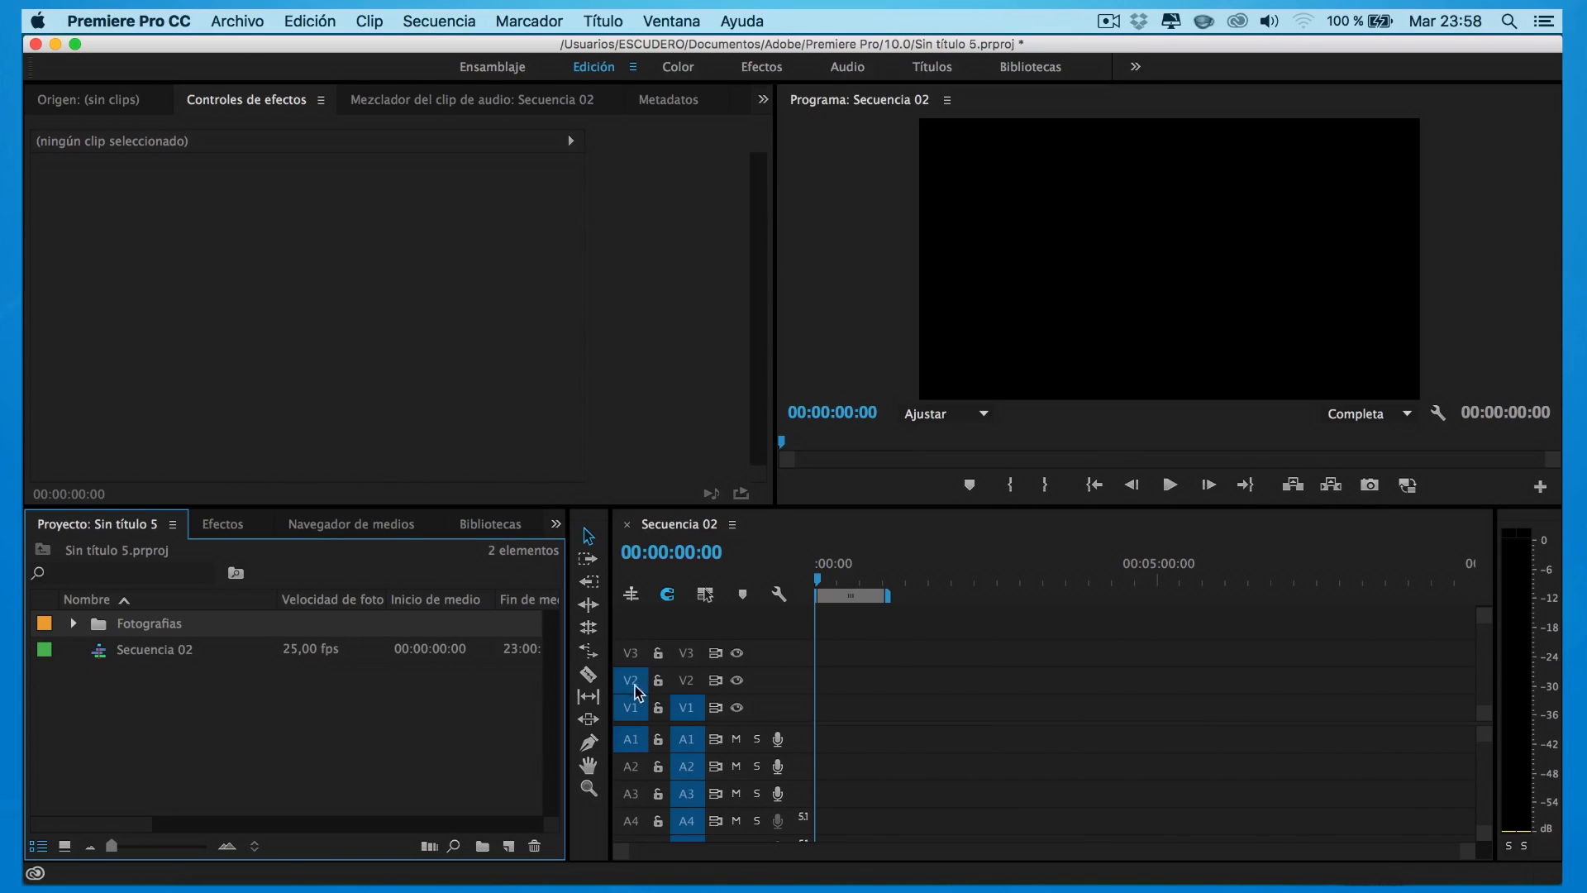
pyautogui.click(995, 686)
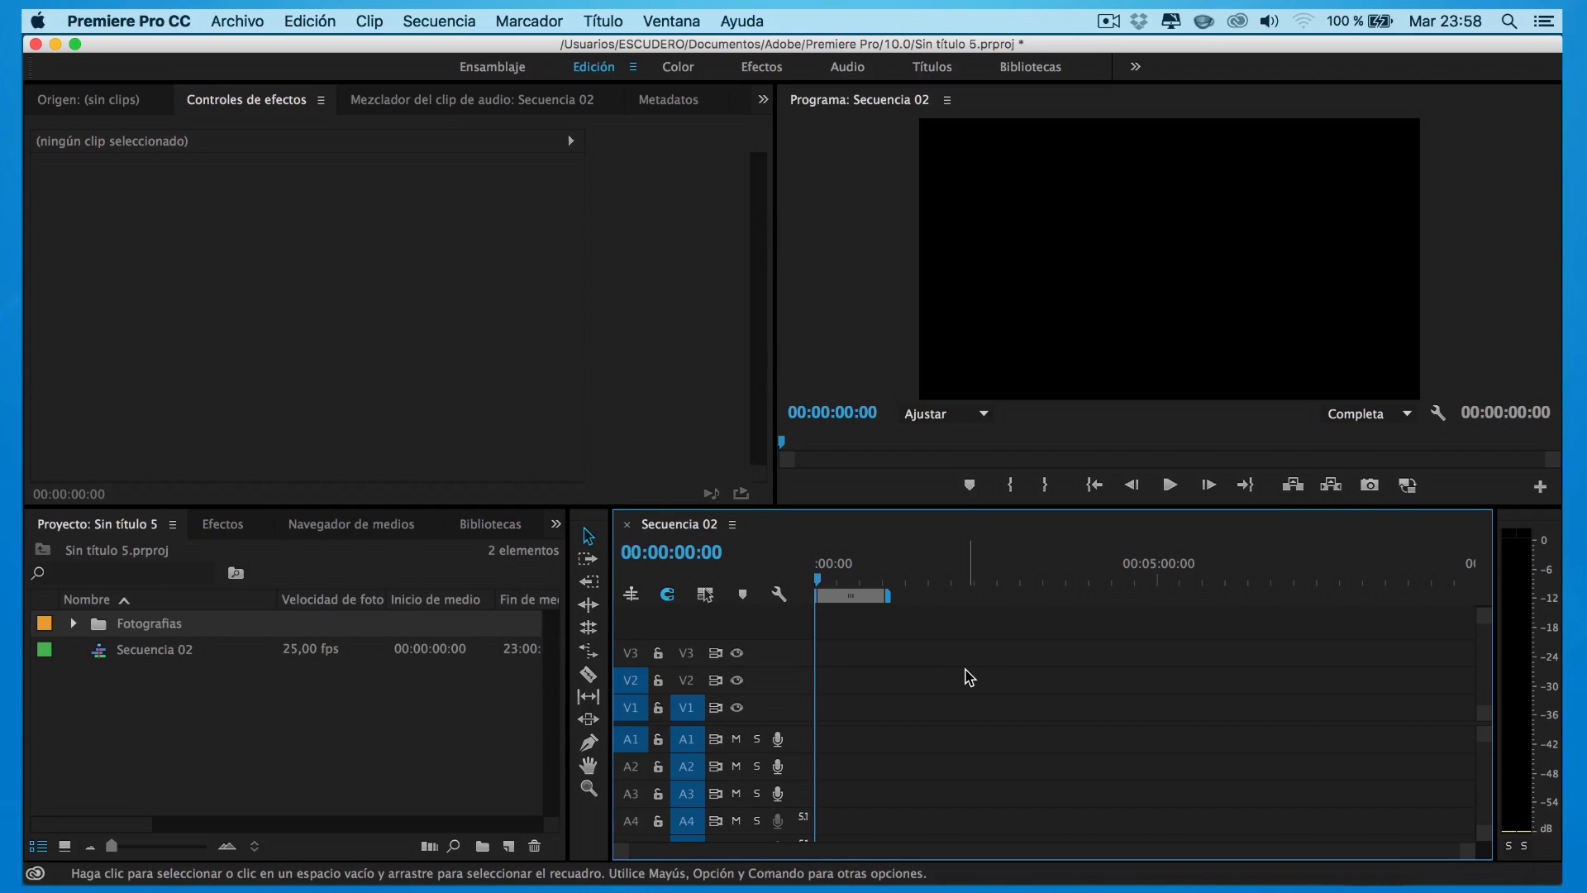
# Create a default rolling title named 'Títulos de Credito'
pyautogui.click(601, 23)
pyautogui.moveTo(825, 83)
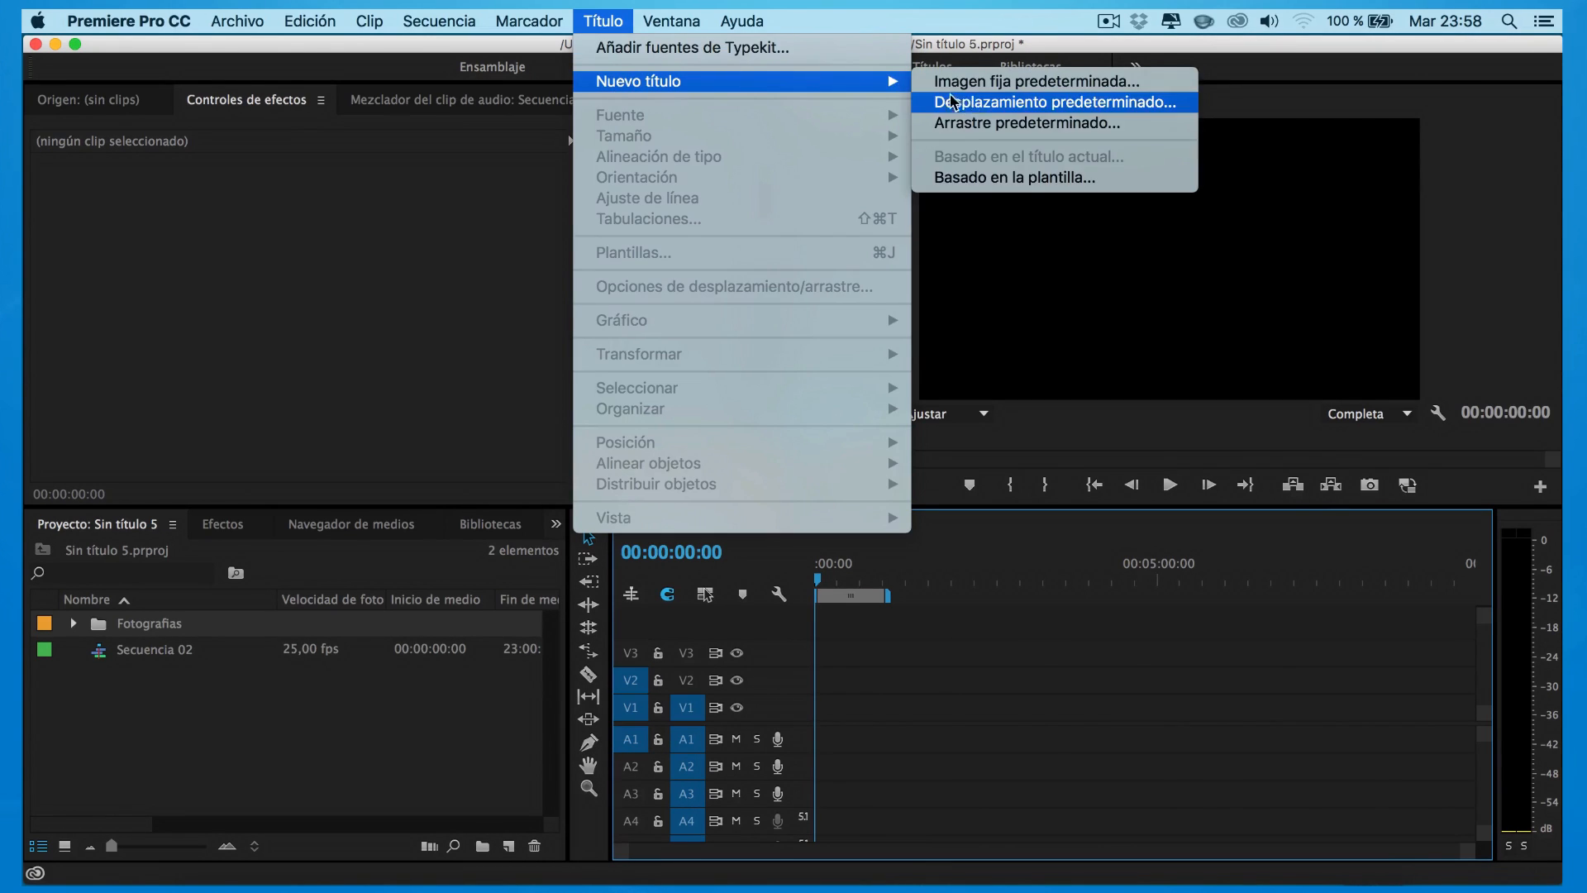
pyautogui.click(1045, 114)
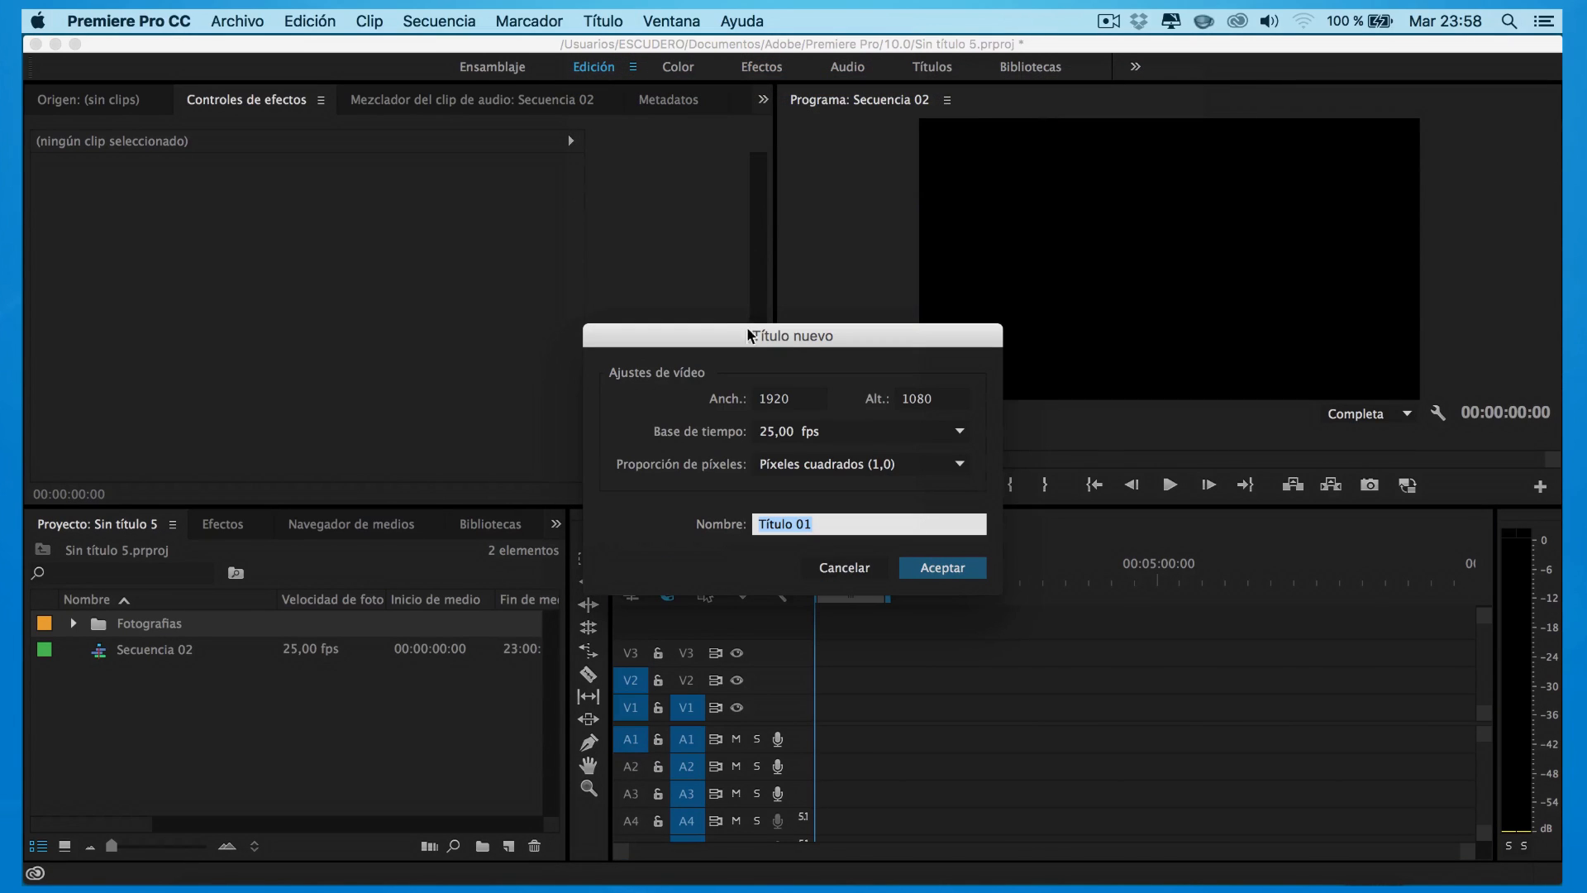
pyautogui.click(816, 524)
pyautogui.click(942, 578)
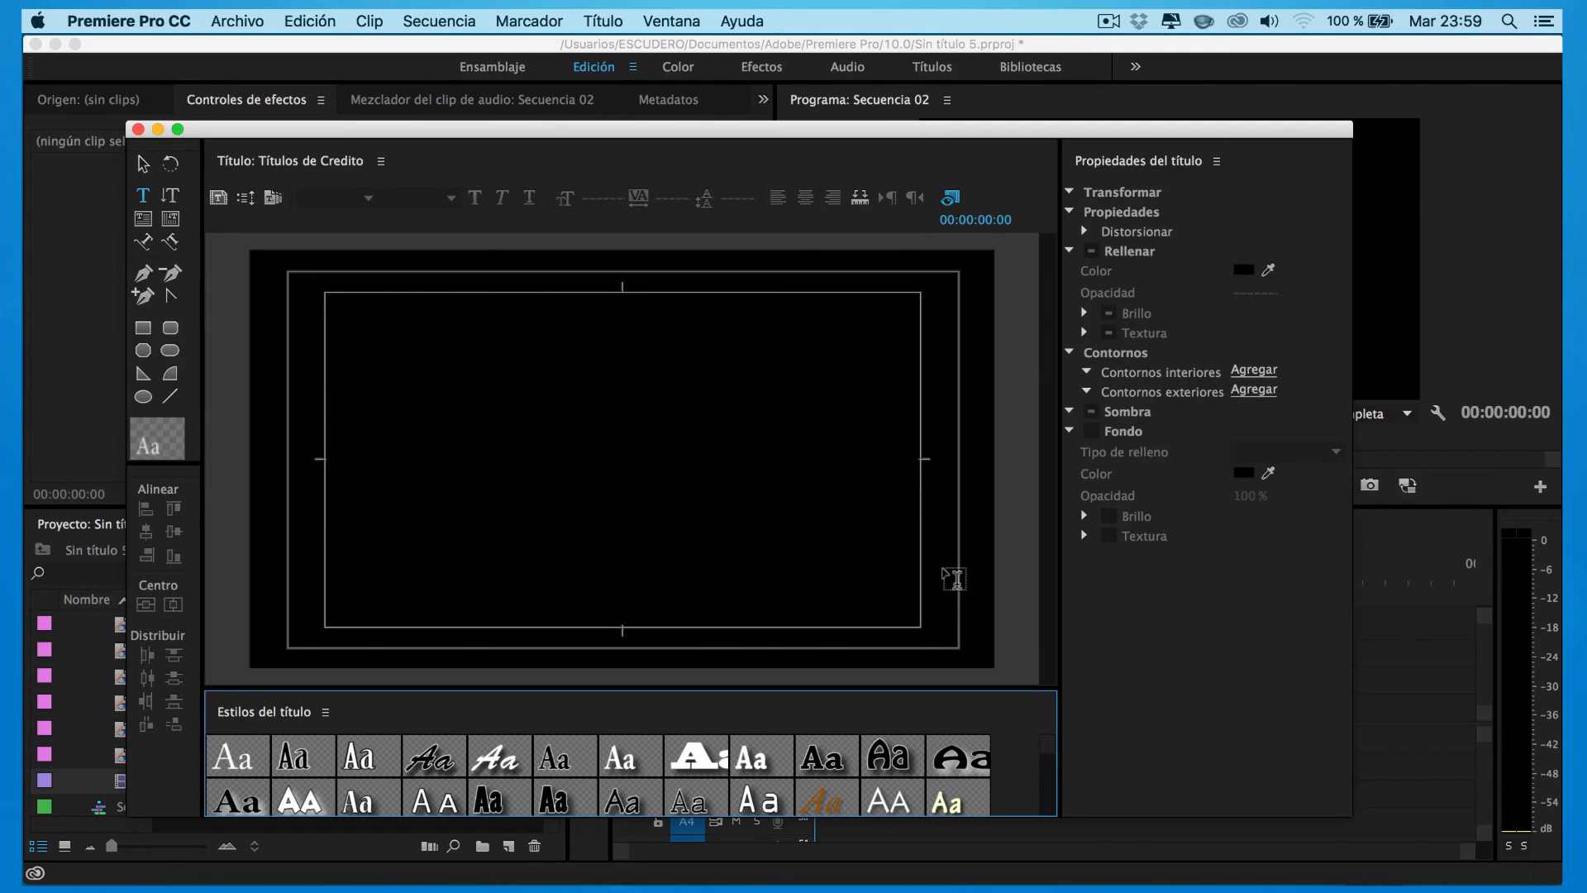
# Reposition the titler window and start a text box in the canvas's upper left
pyautogui.moveTo(856, 136); pyautogui.dragTo(869, 102)
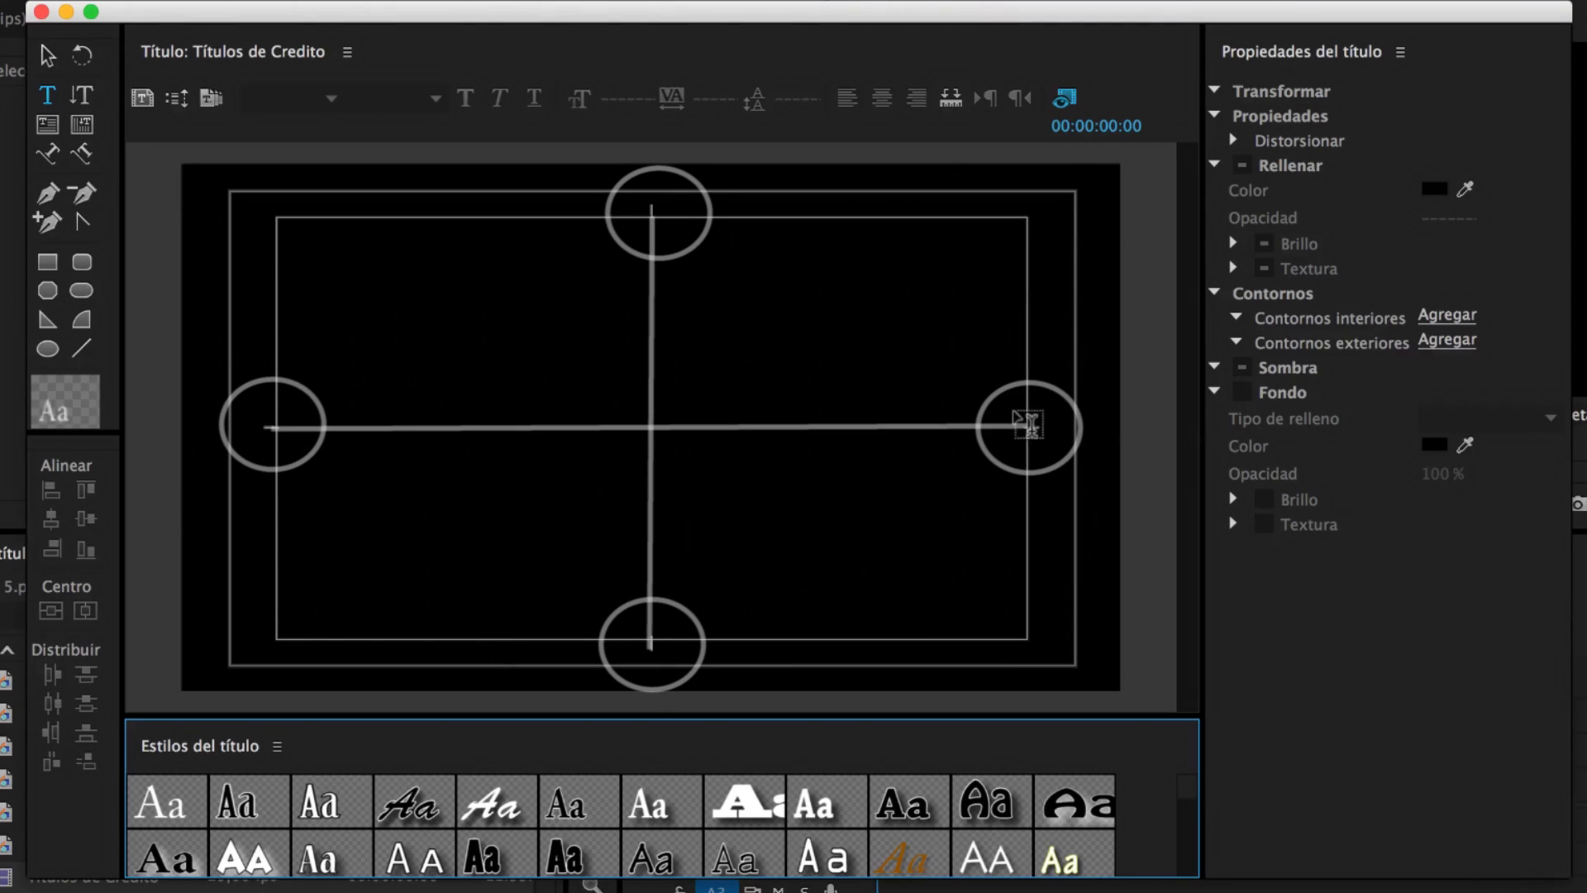
pyautogui.click(885, 501)
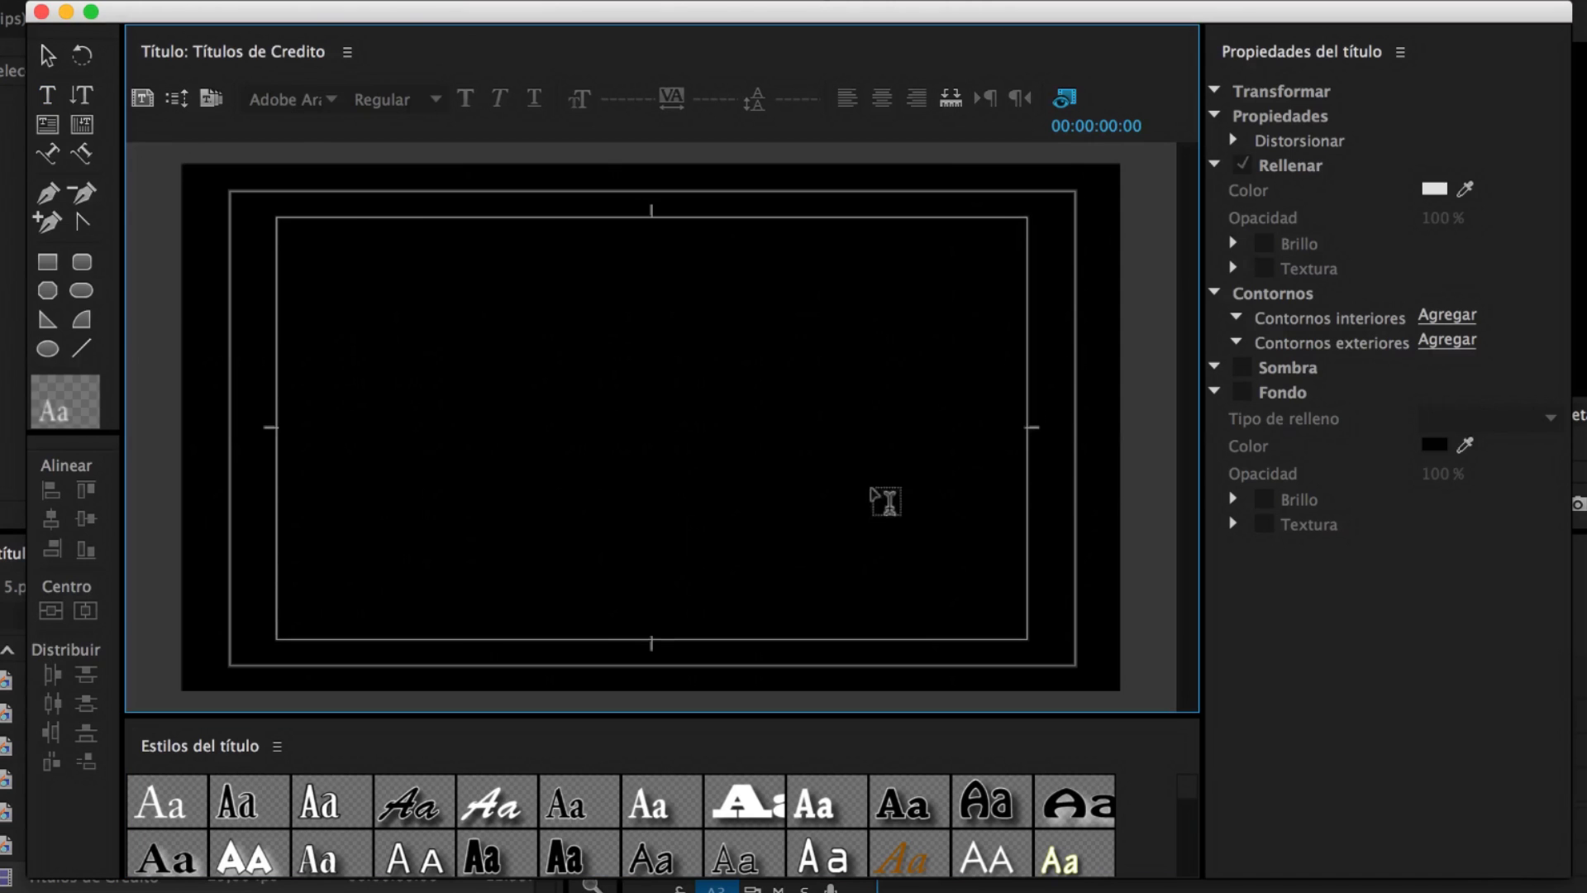
pyautogui.click(48, 99)
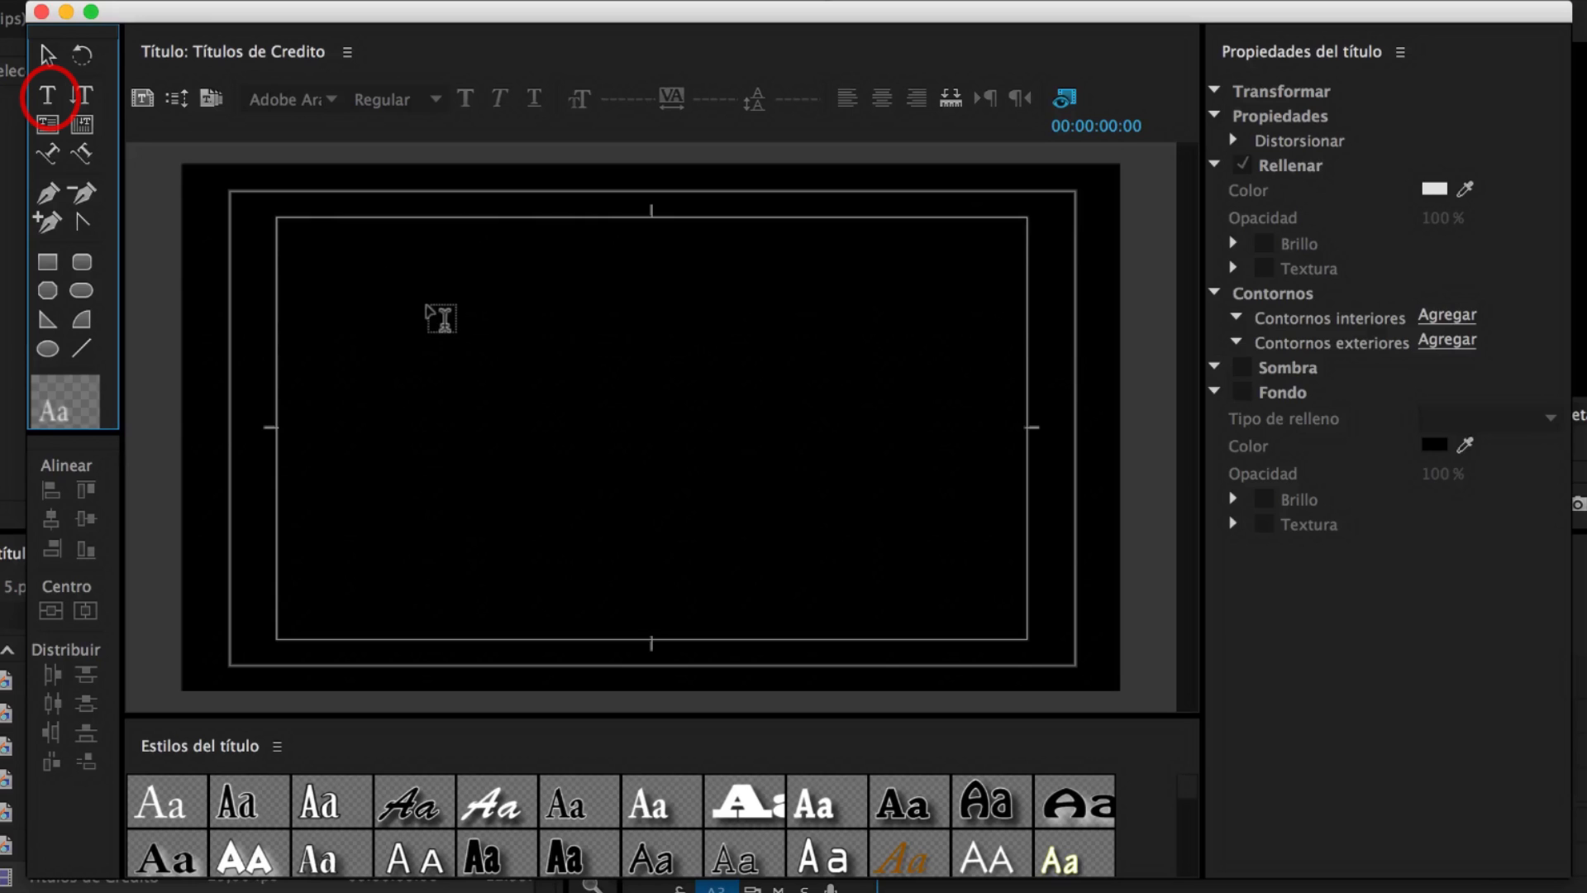
pyautogui.click(429, 311)
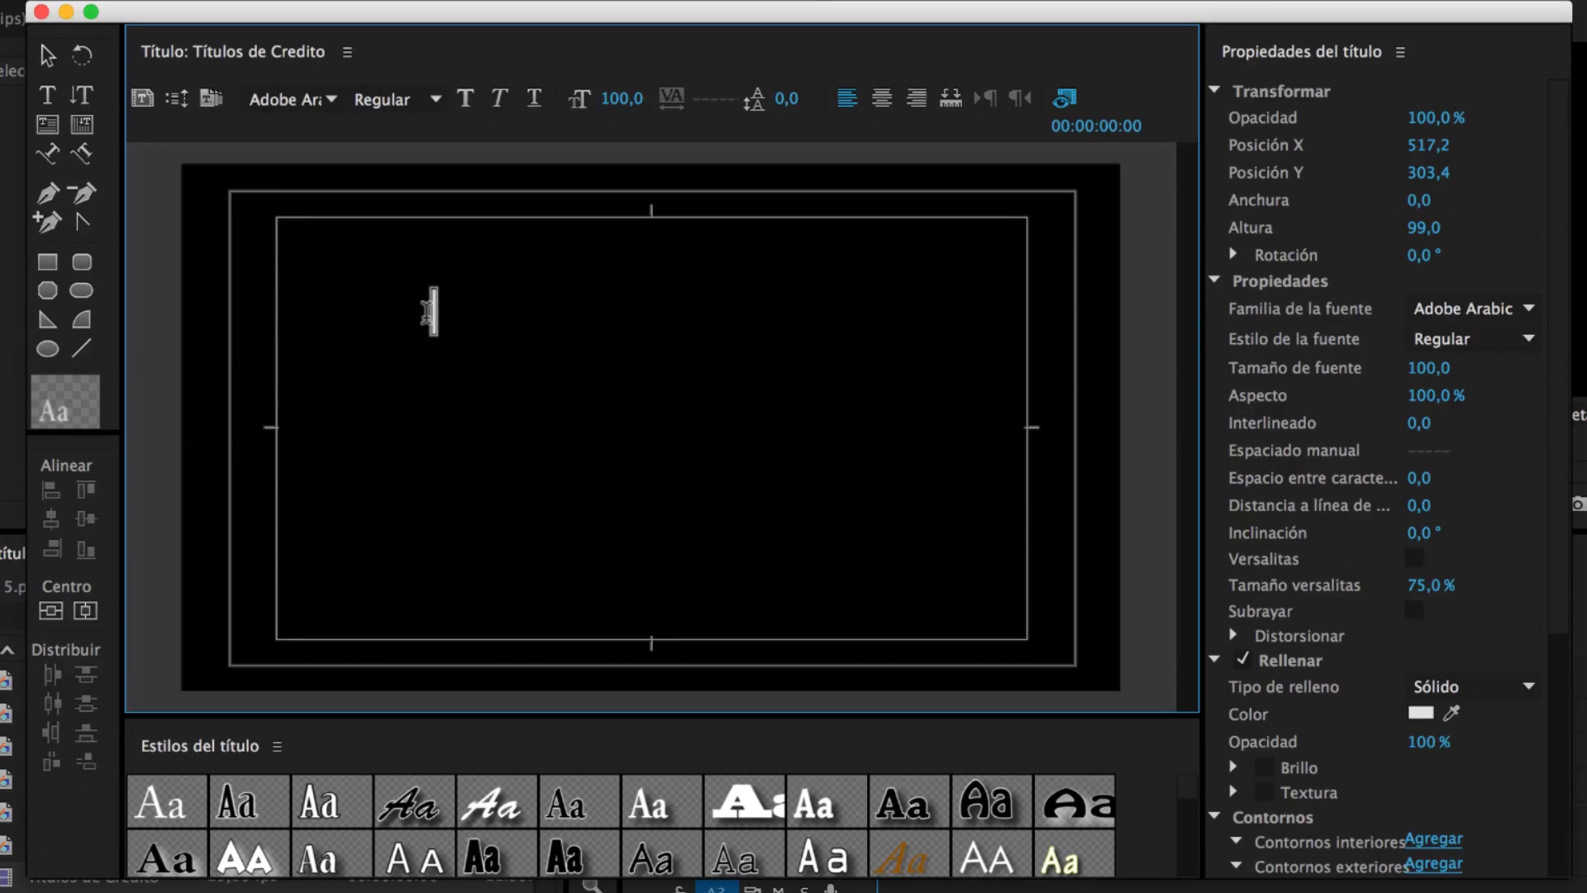
# Type 'UNA PRODUCCION DE', shrink it and move it to the top centre
pyautogui.write('UNA PRODUCCION DE')
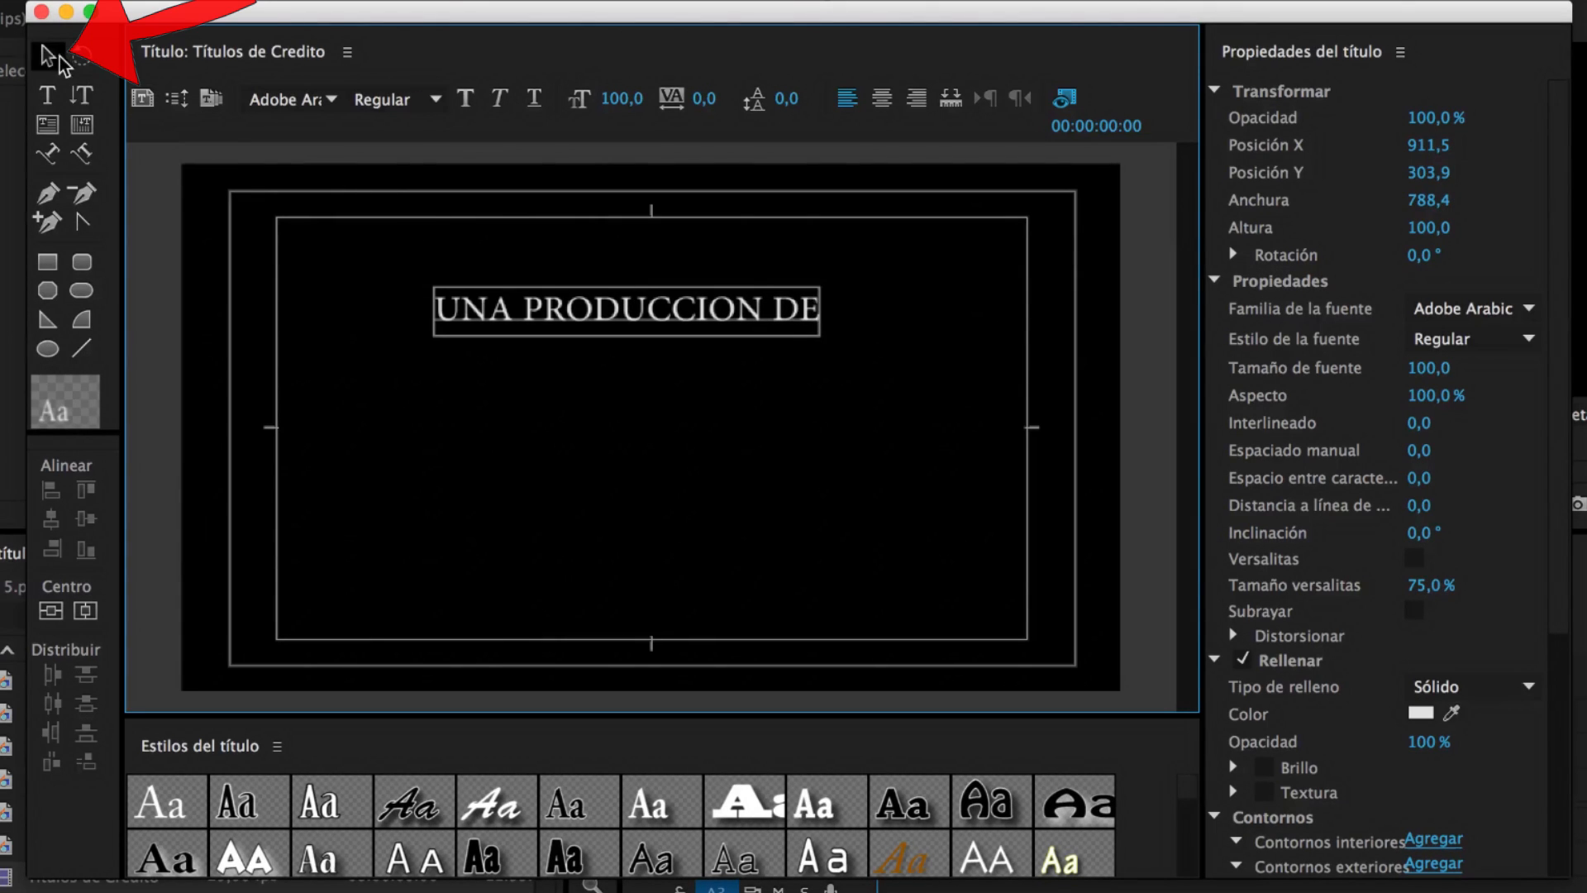
pyautogui.click(50, 56)
pyautogui.moveTo(547, 299); pyautogui.dragTo(577, 297)
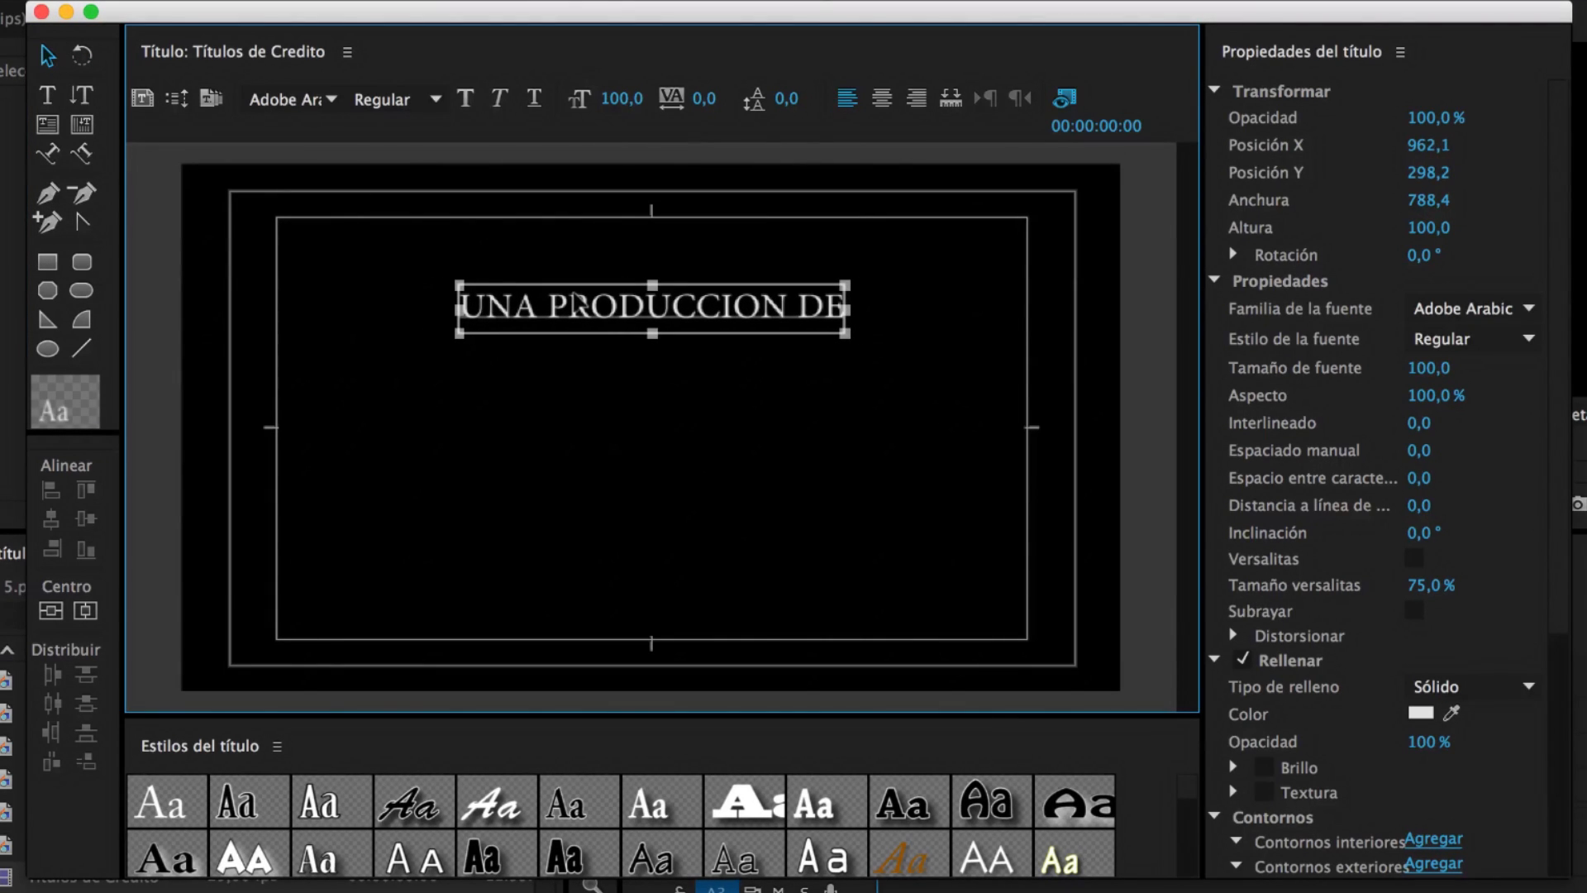
pyautogui.moveTo(845, 285); pyautogui.dragTo(678, 305)
pyautogui.moveTo(587, 315); pyautogui.dragTo(670, 266)
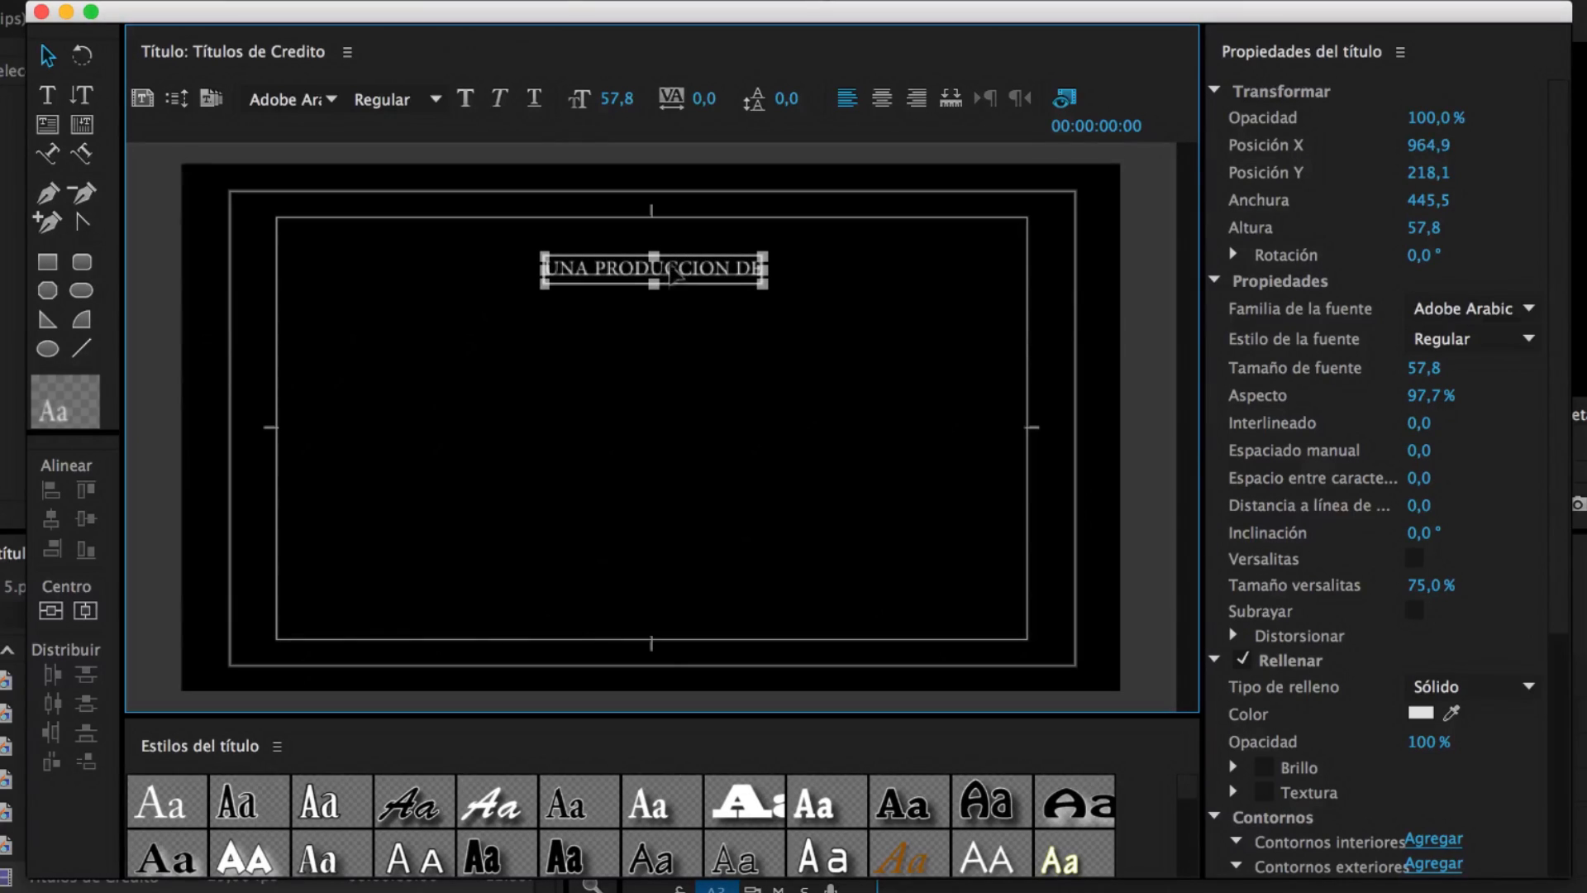
pyautogui.click(661, 352)
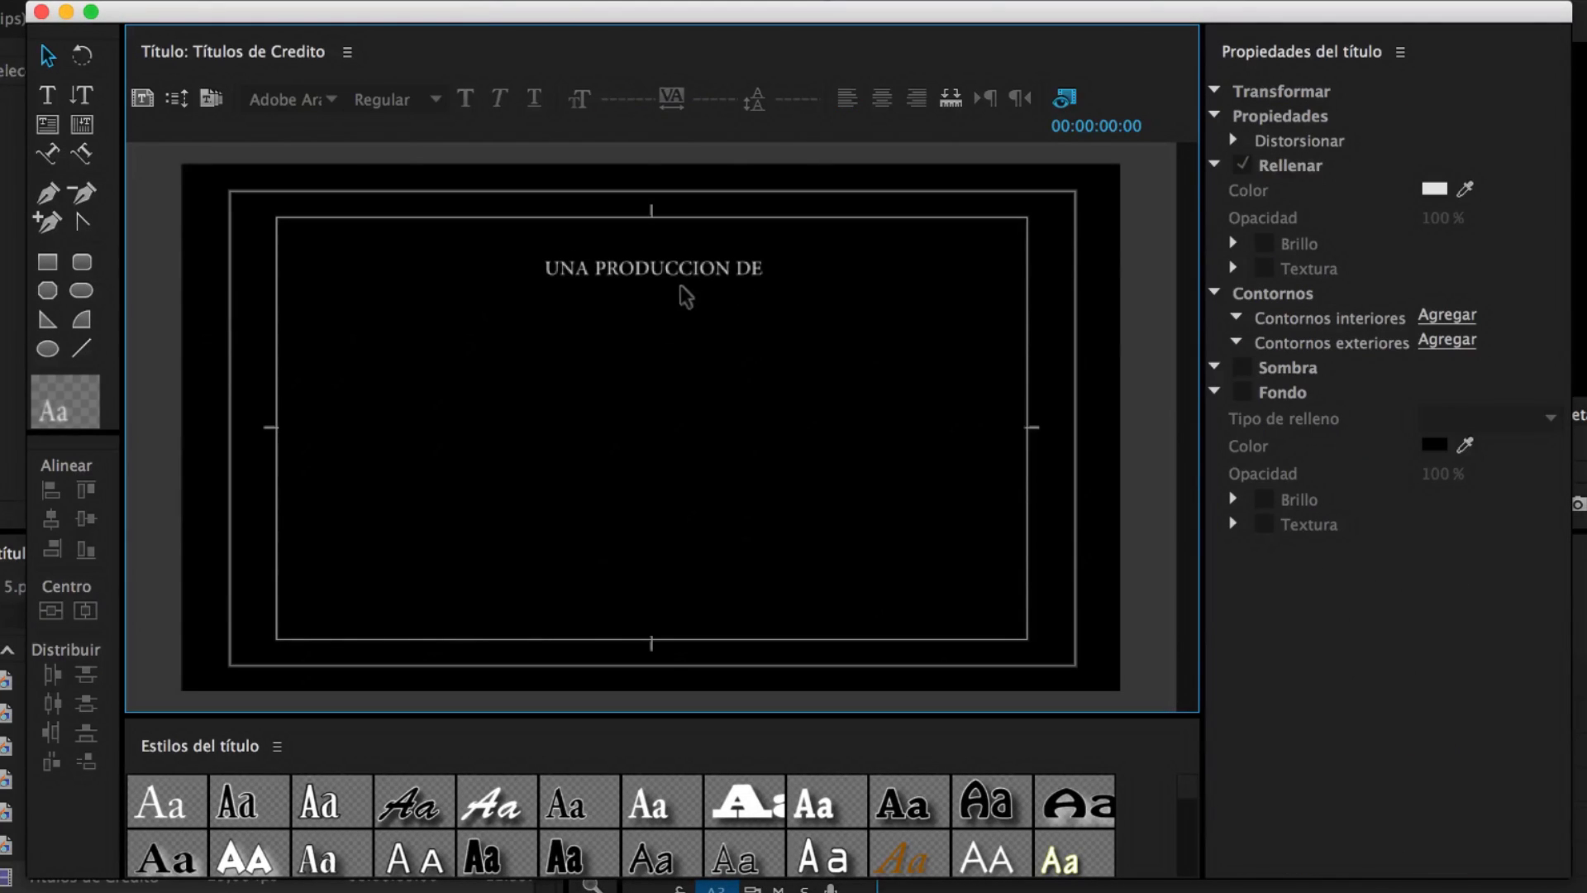
# Set the heading's font to Birch Std and stretch it slightly wider
pyautogui.click(711, 276)
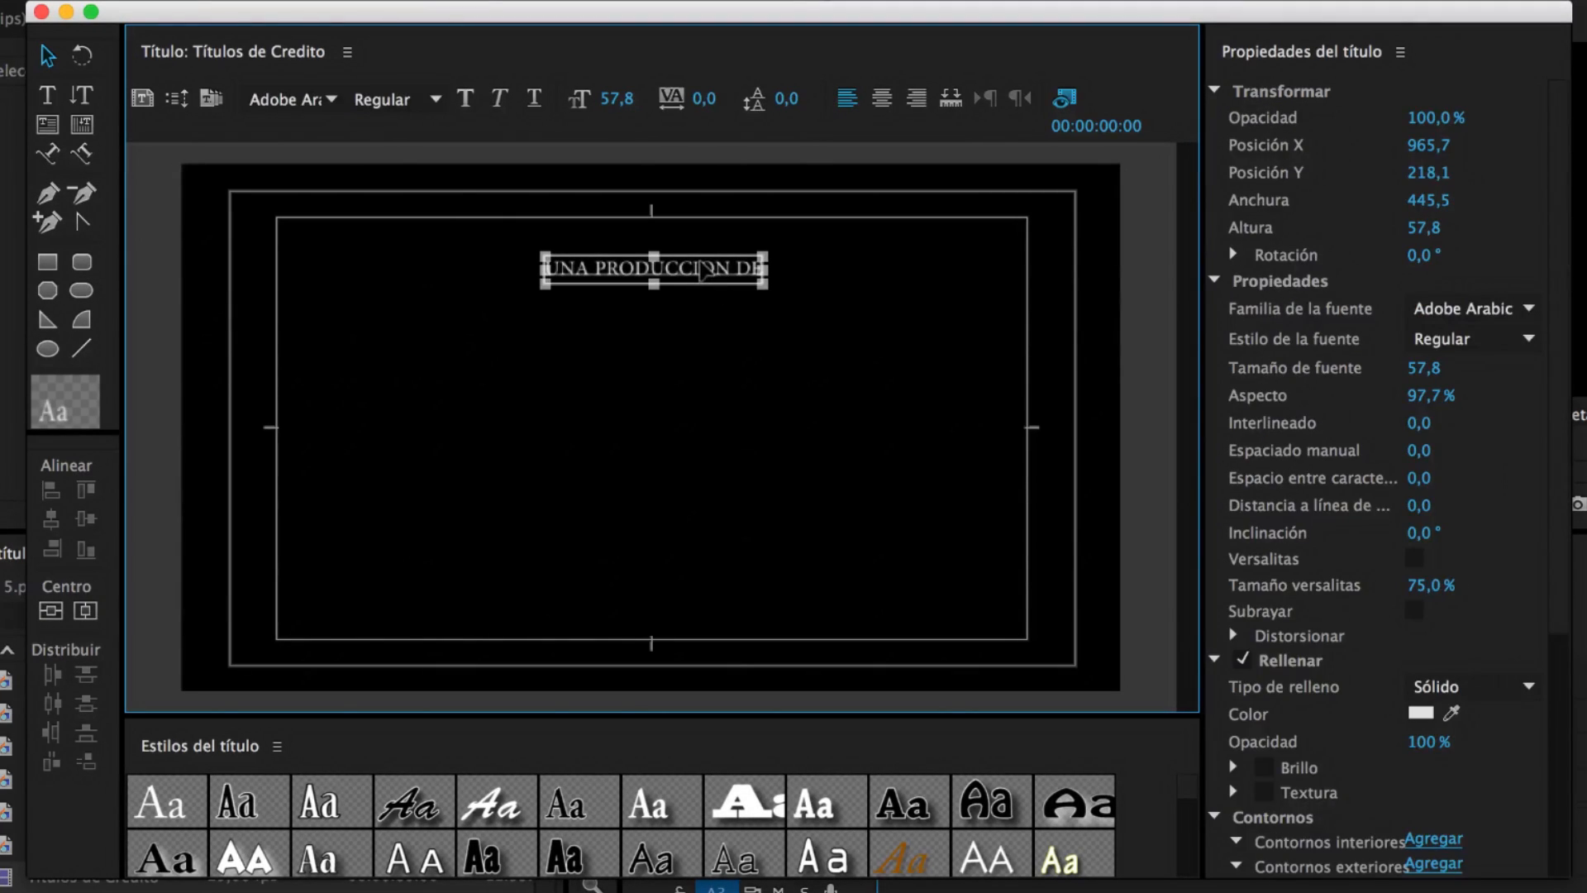
pyautogui.click(336, 103)
pyautogui.scroll(-5, 339, 279)
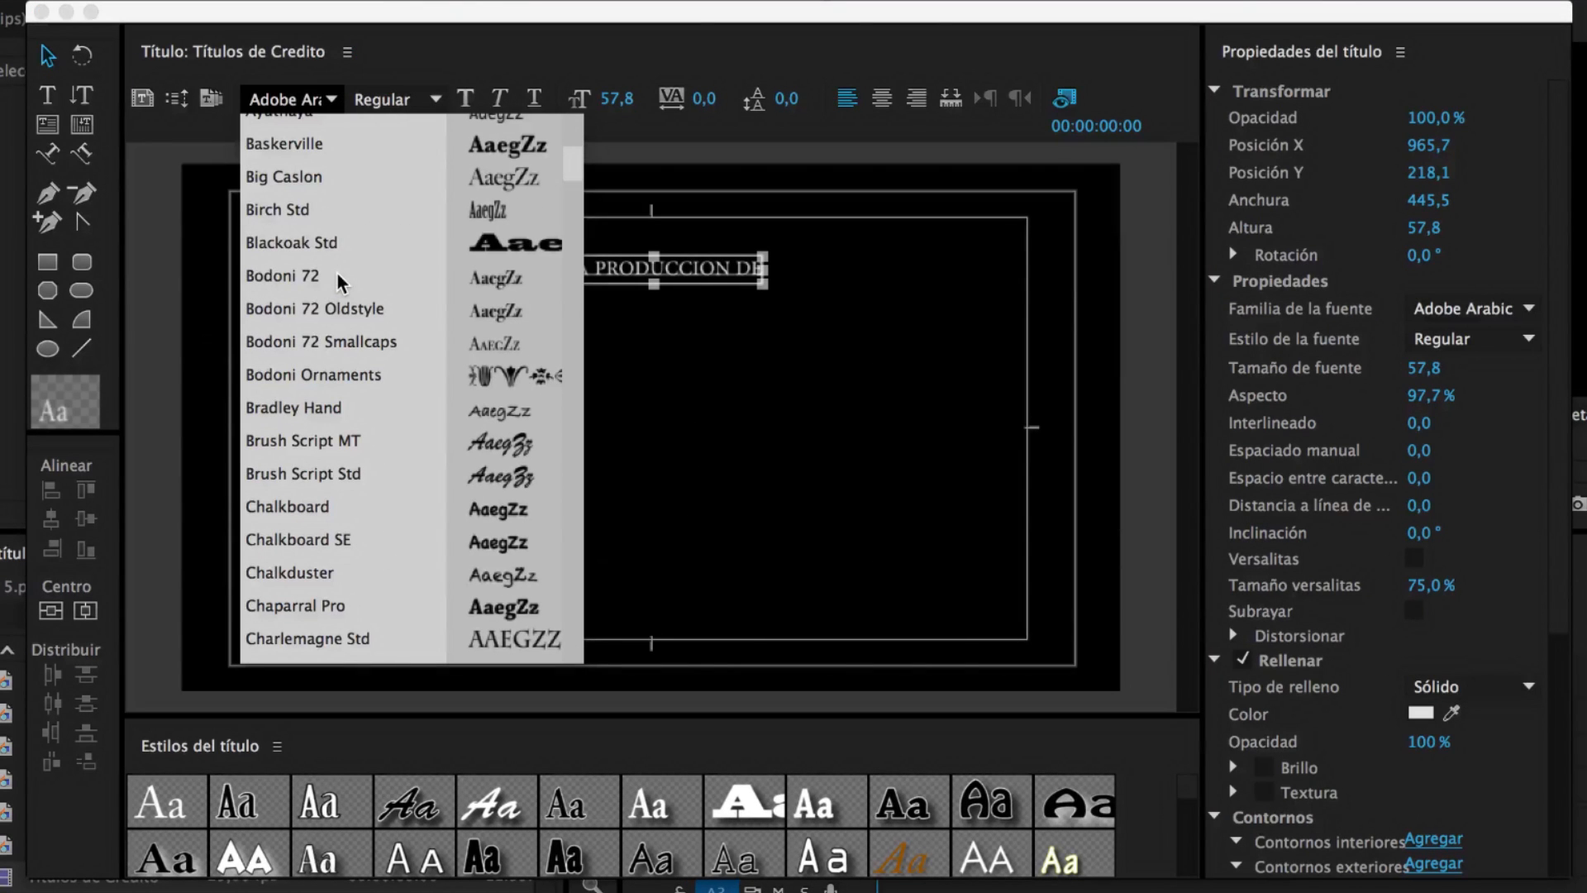
pyautogui.click(307, 222)
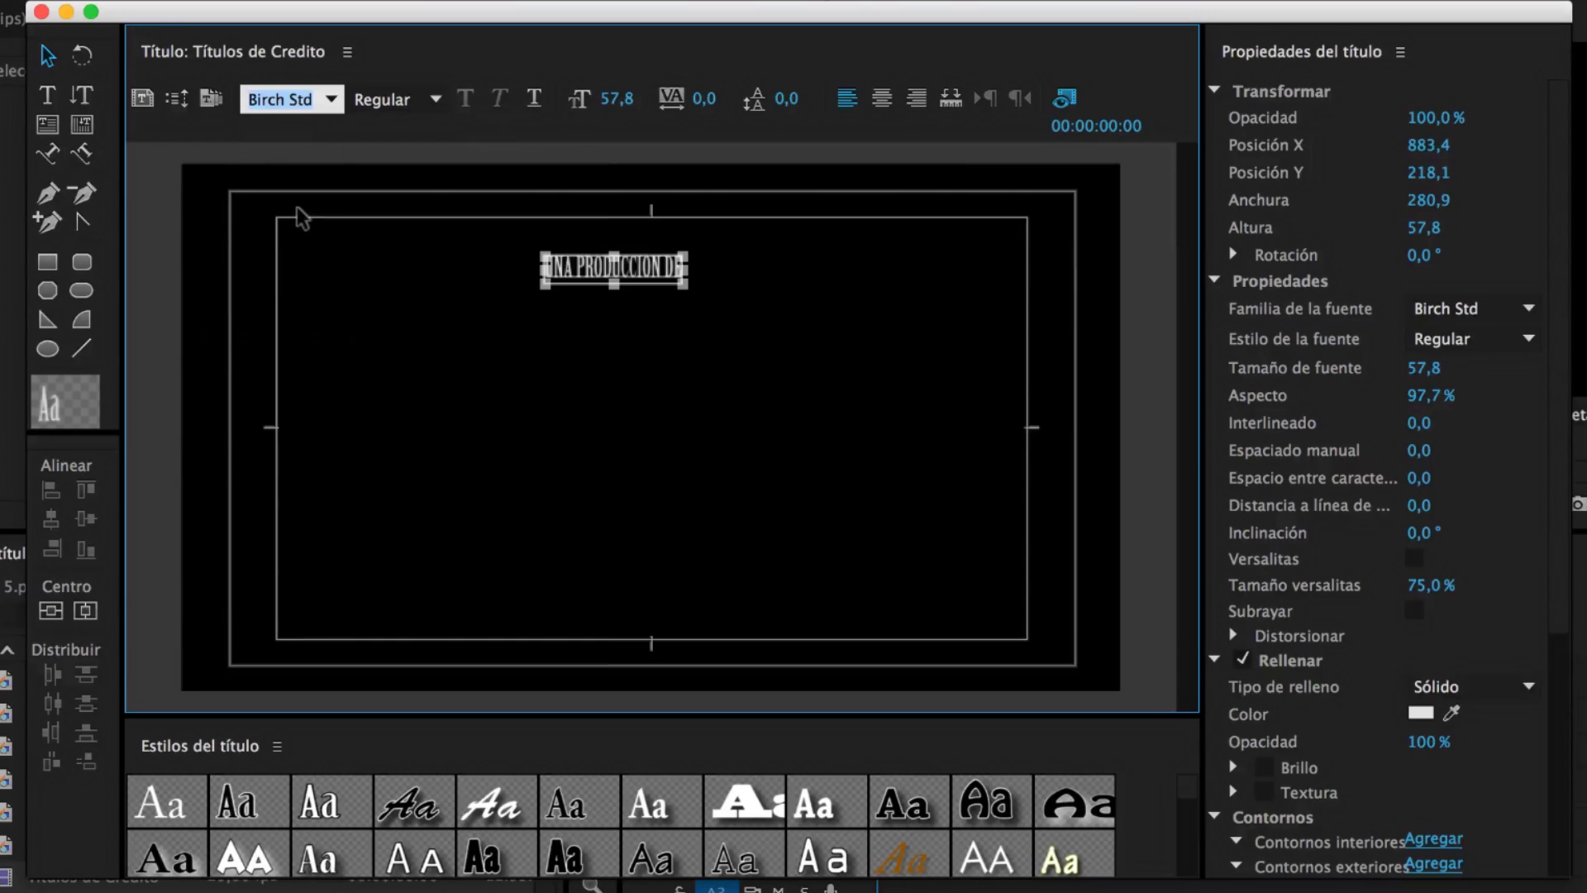
pyautogui.moveTo(683, 270); pyautogui.dragTo(745, 266)
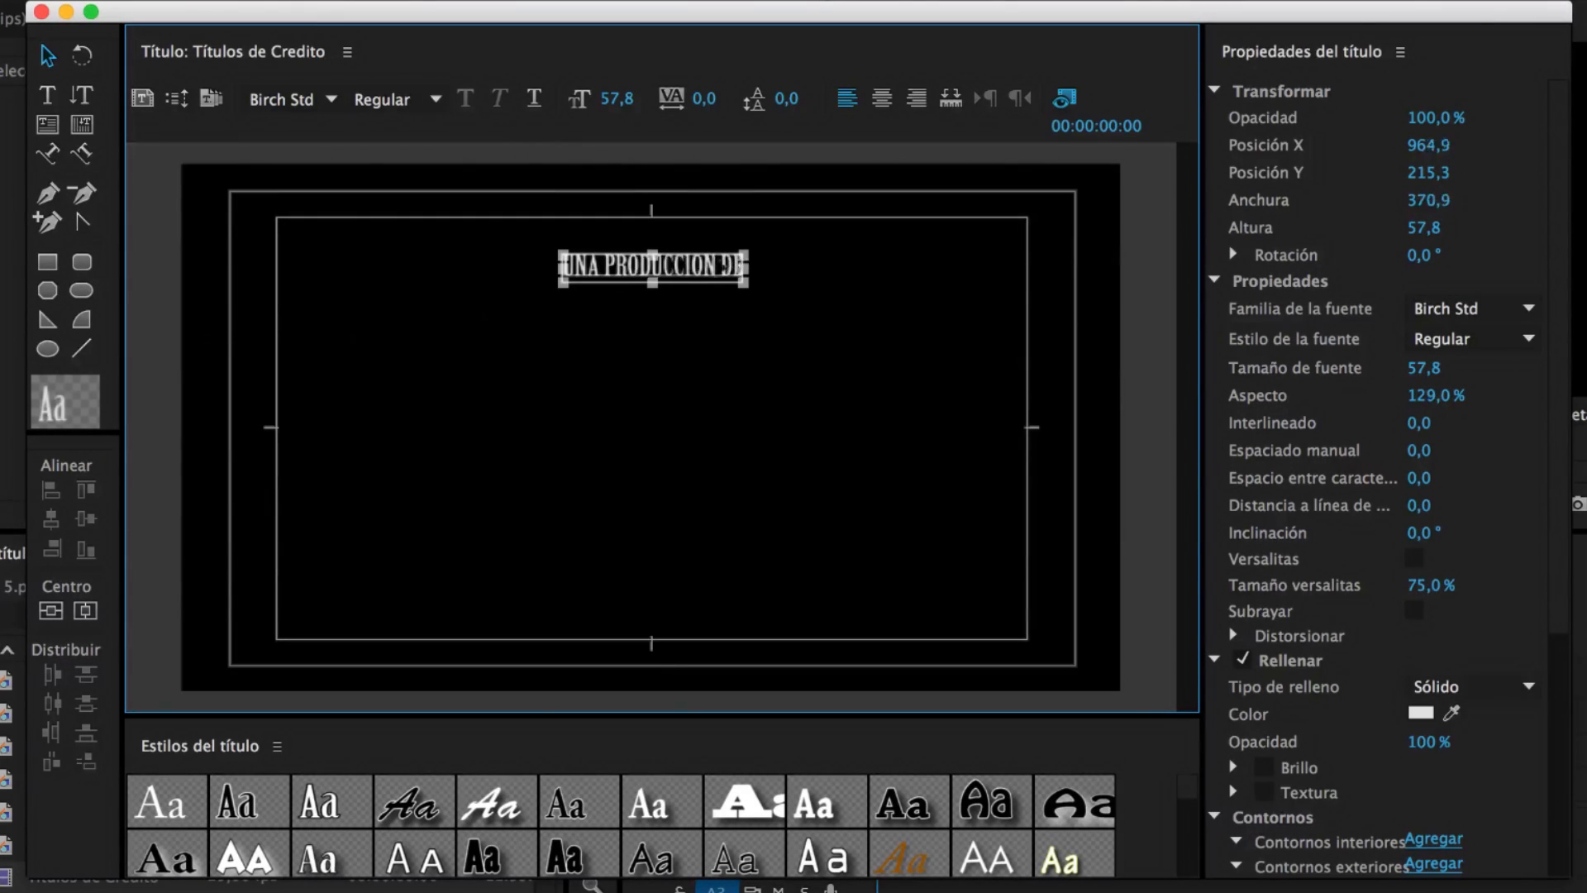
pyautogui.click(683, 346)
# Add the producer's name beneath the heading, enlarged and centred, then select both lines
pyautogui.click(52, 97)
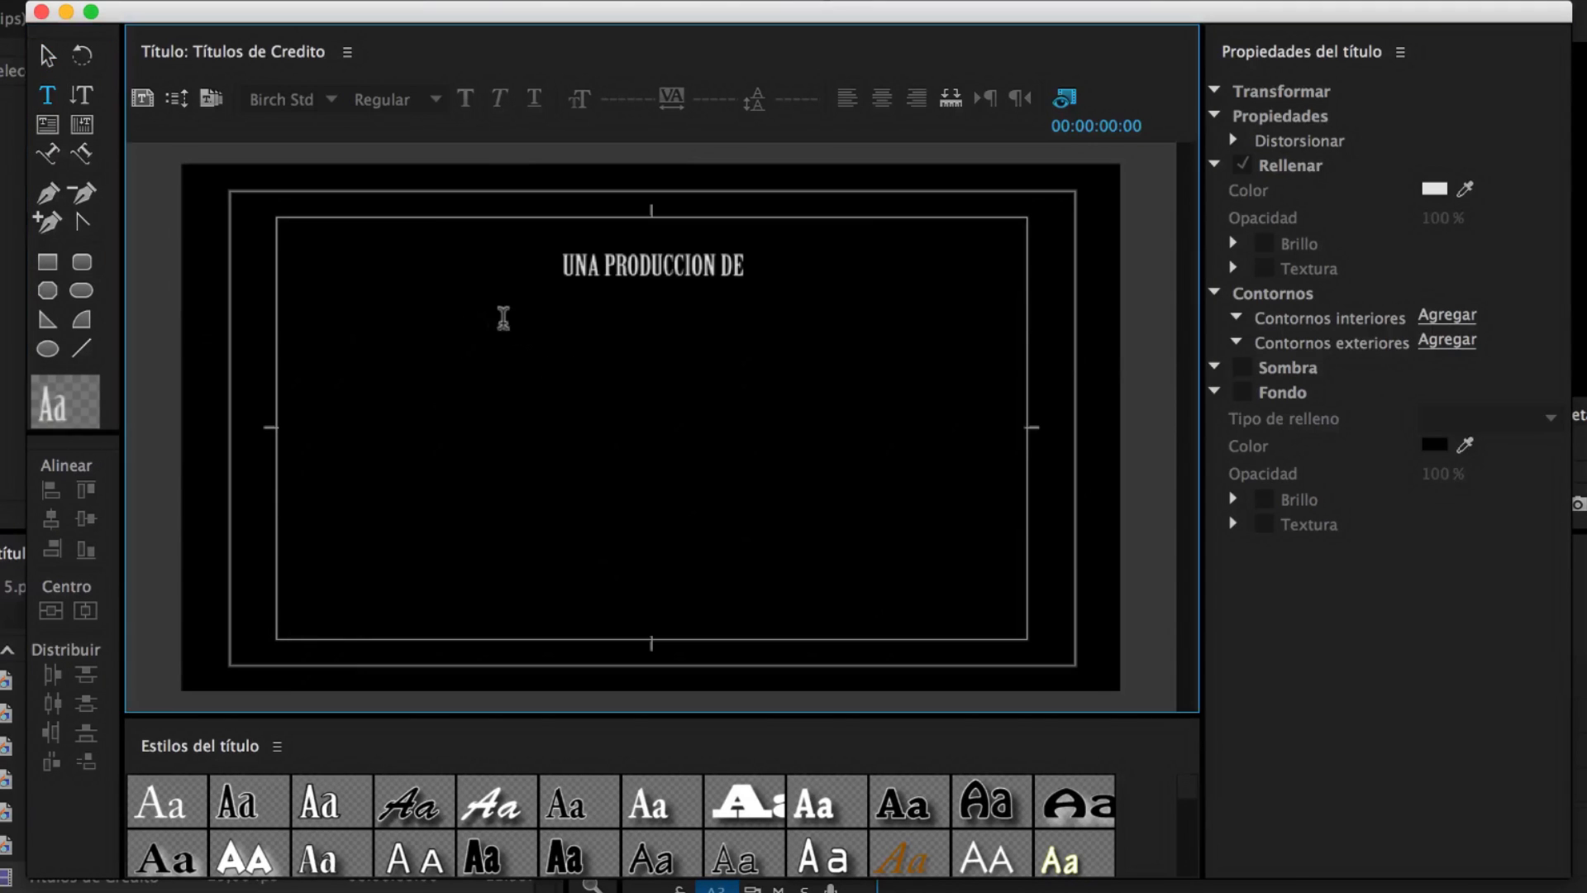
pyautogui.click(506, 318)
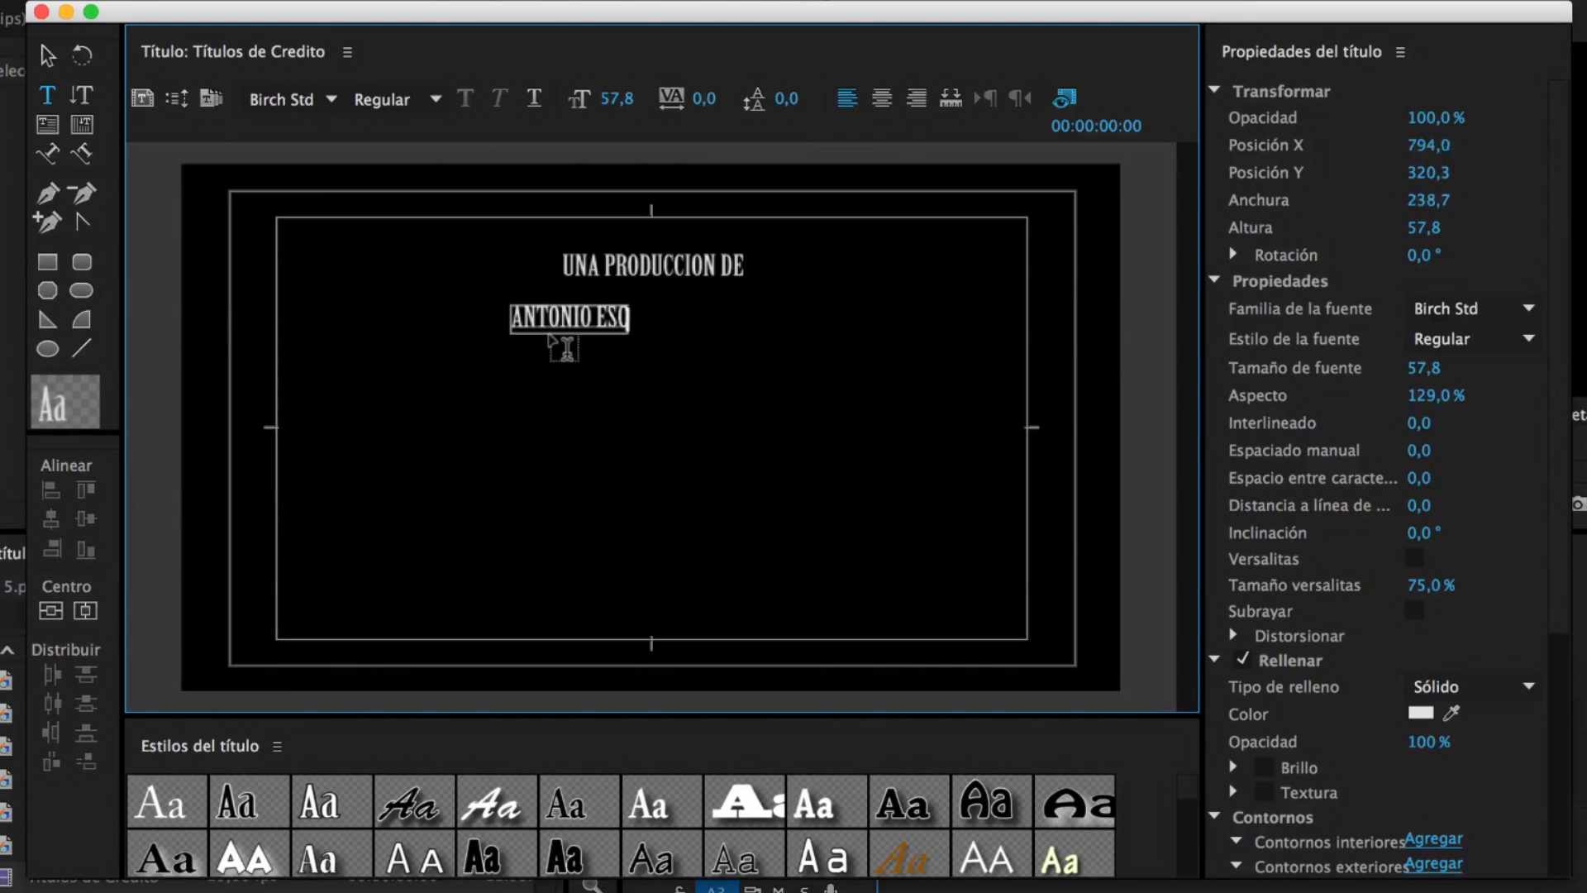
pyautogui.click(47, 55)
pyautogui.moveTo(689, 335); pyautogui.dragTo(838, 349)
pyautogui.moveTo(753, 313); pyautogui.dragTo(734, 307)
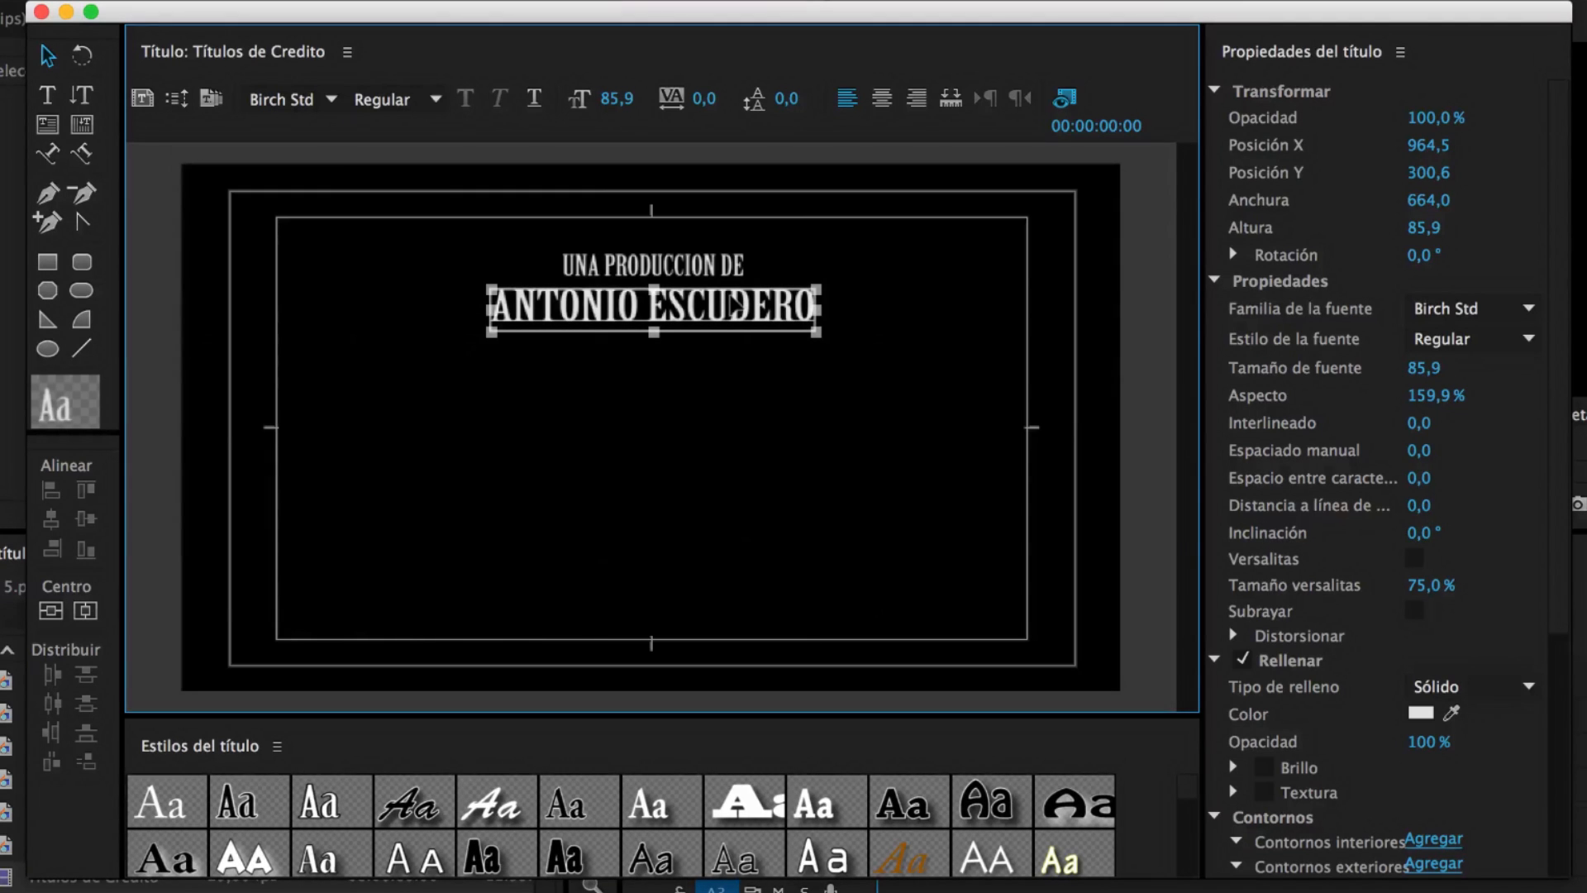
pyautogui.click(773, 366)
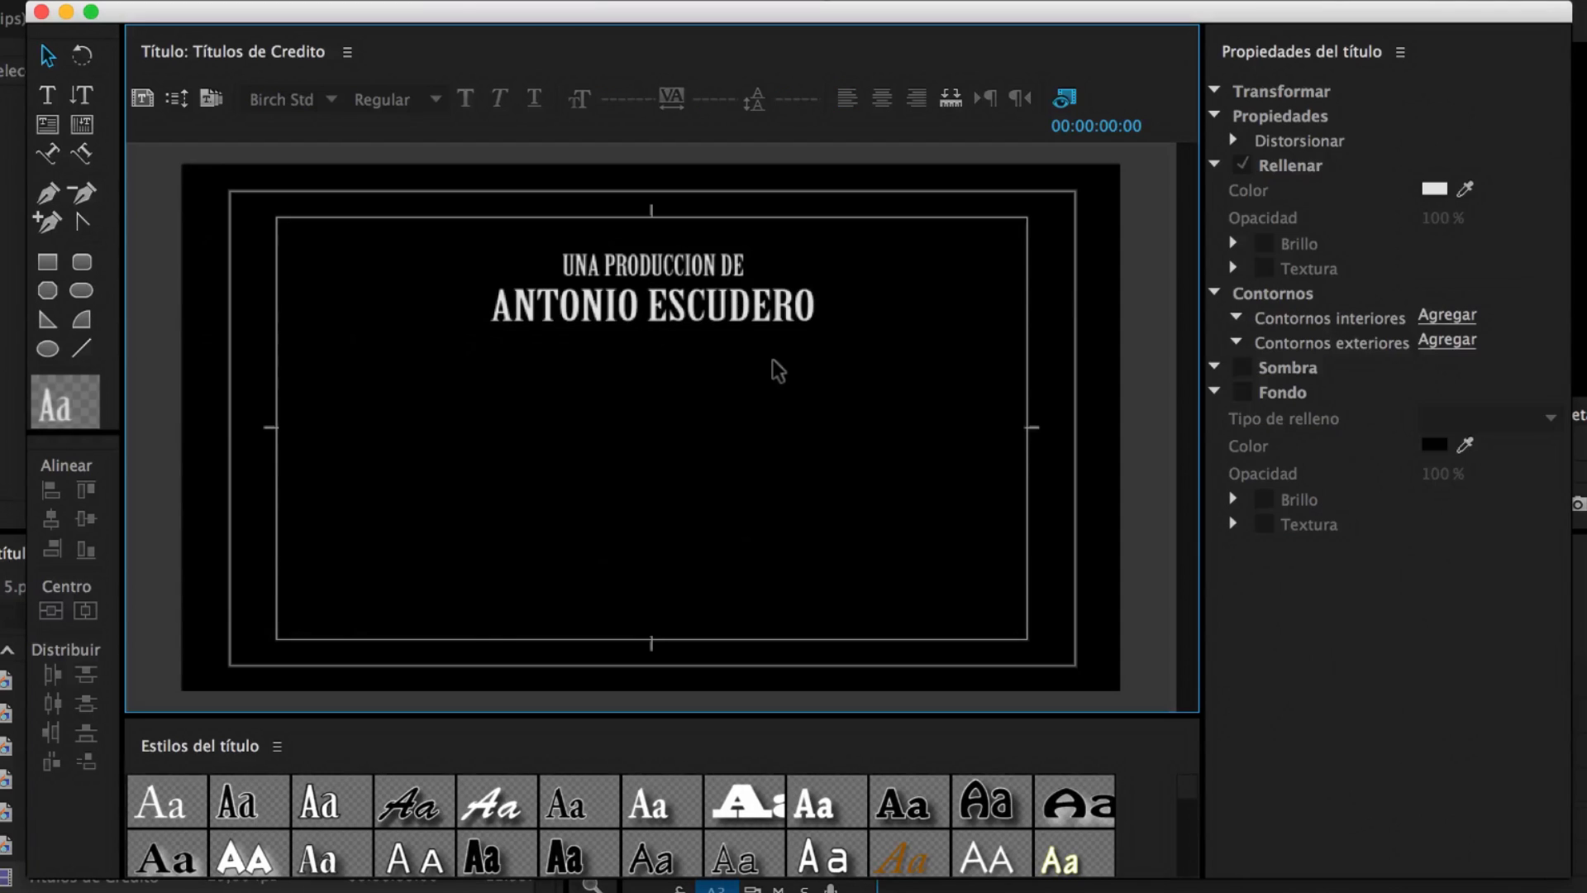
pyautogui.click(49, 58)
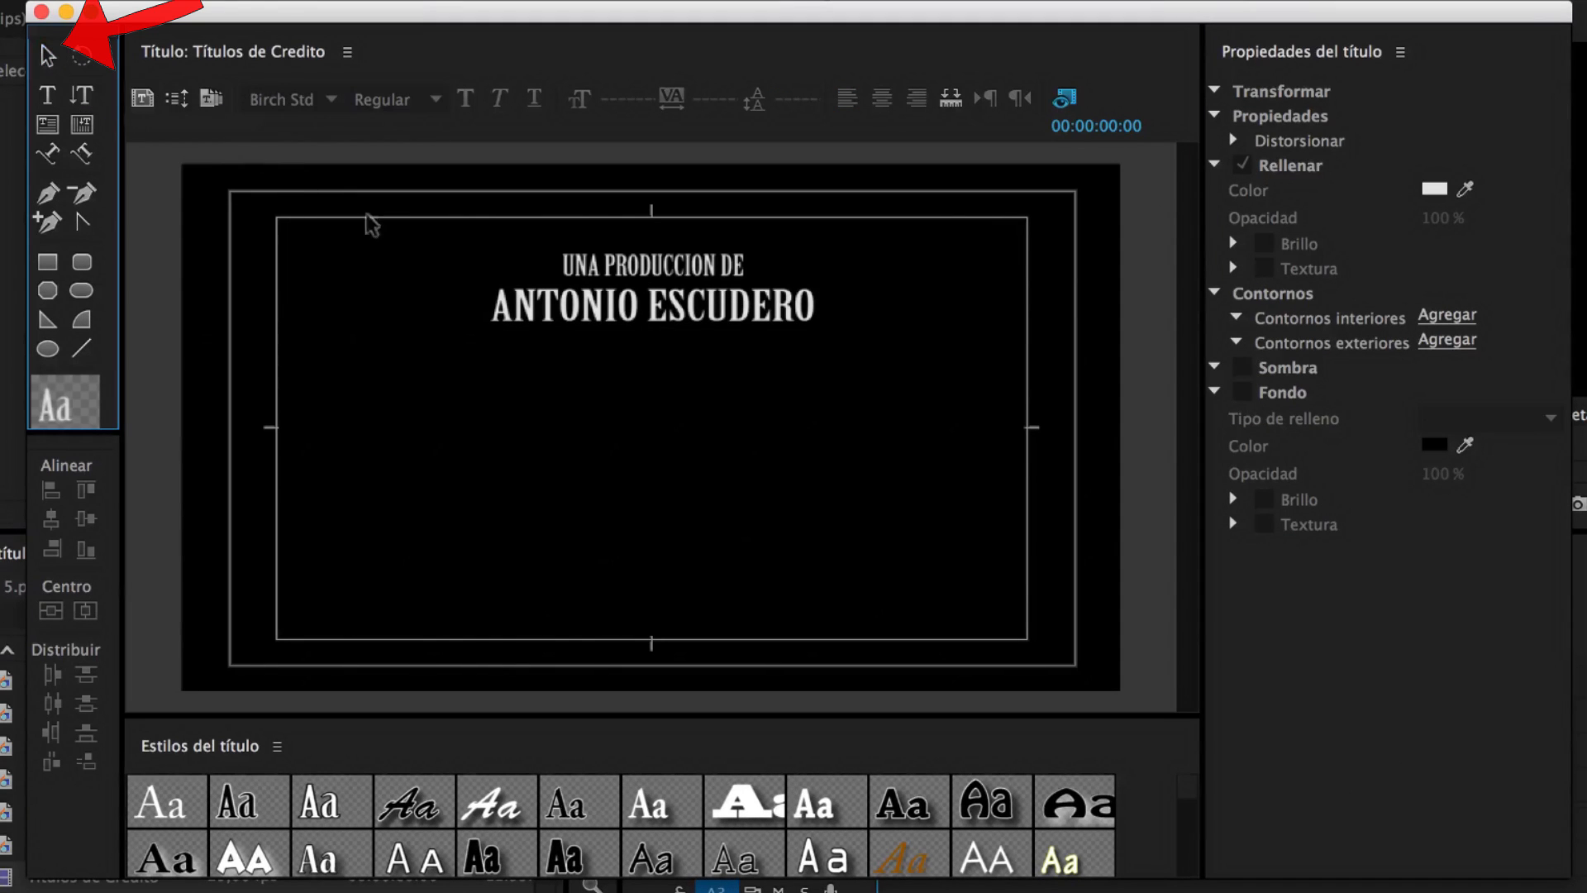
pyautogui.moveTo(454, 232); pyautogui.dragTo(703, 353)
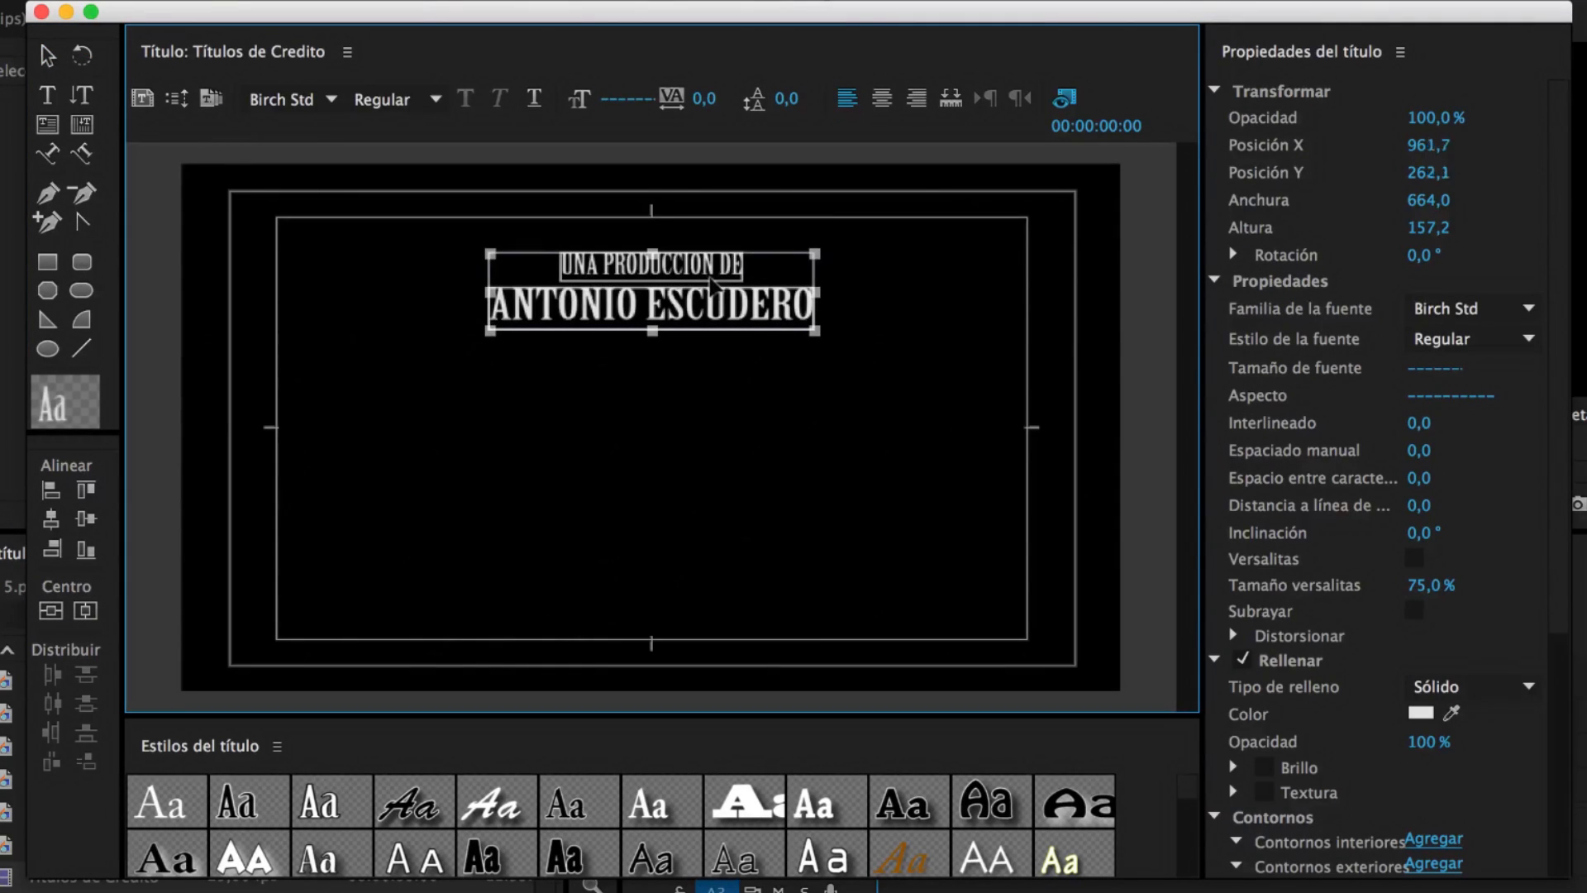
# Copy and paste the two-line credit block, moving the copy below the original
pyautogui.rightClick(720, 294)
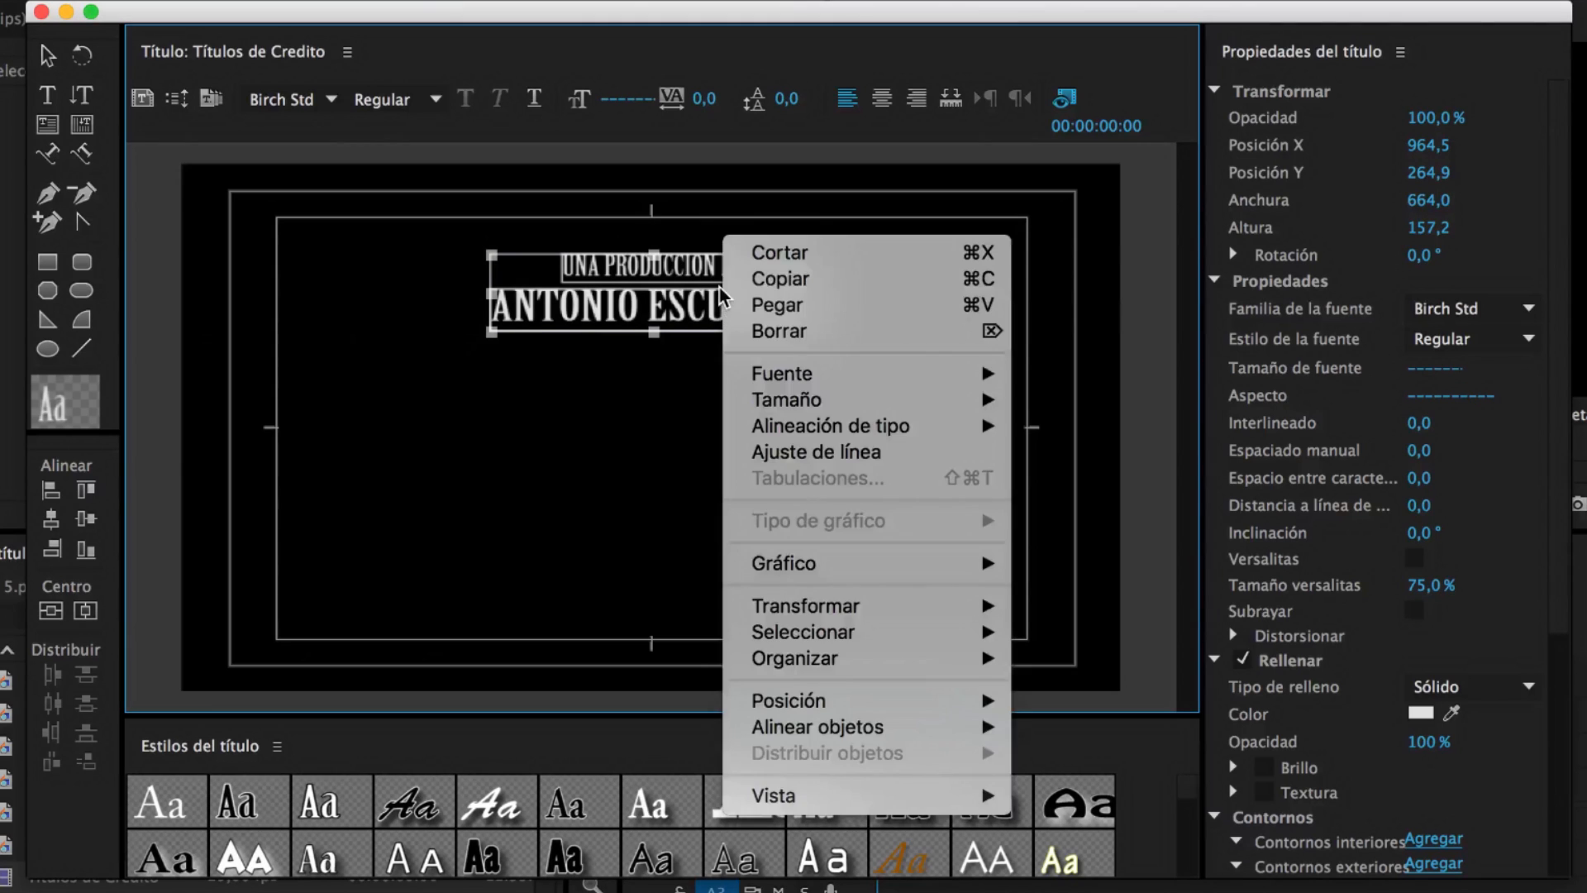
pyautogui.click(782, 279)
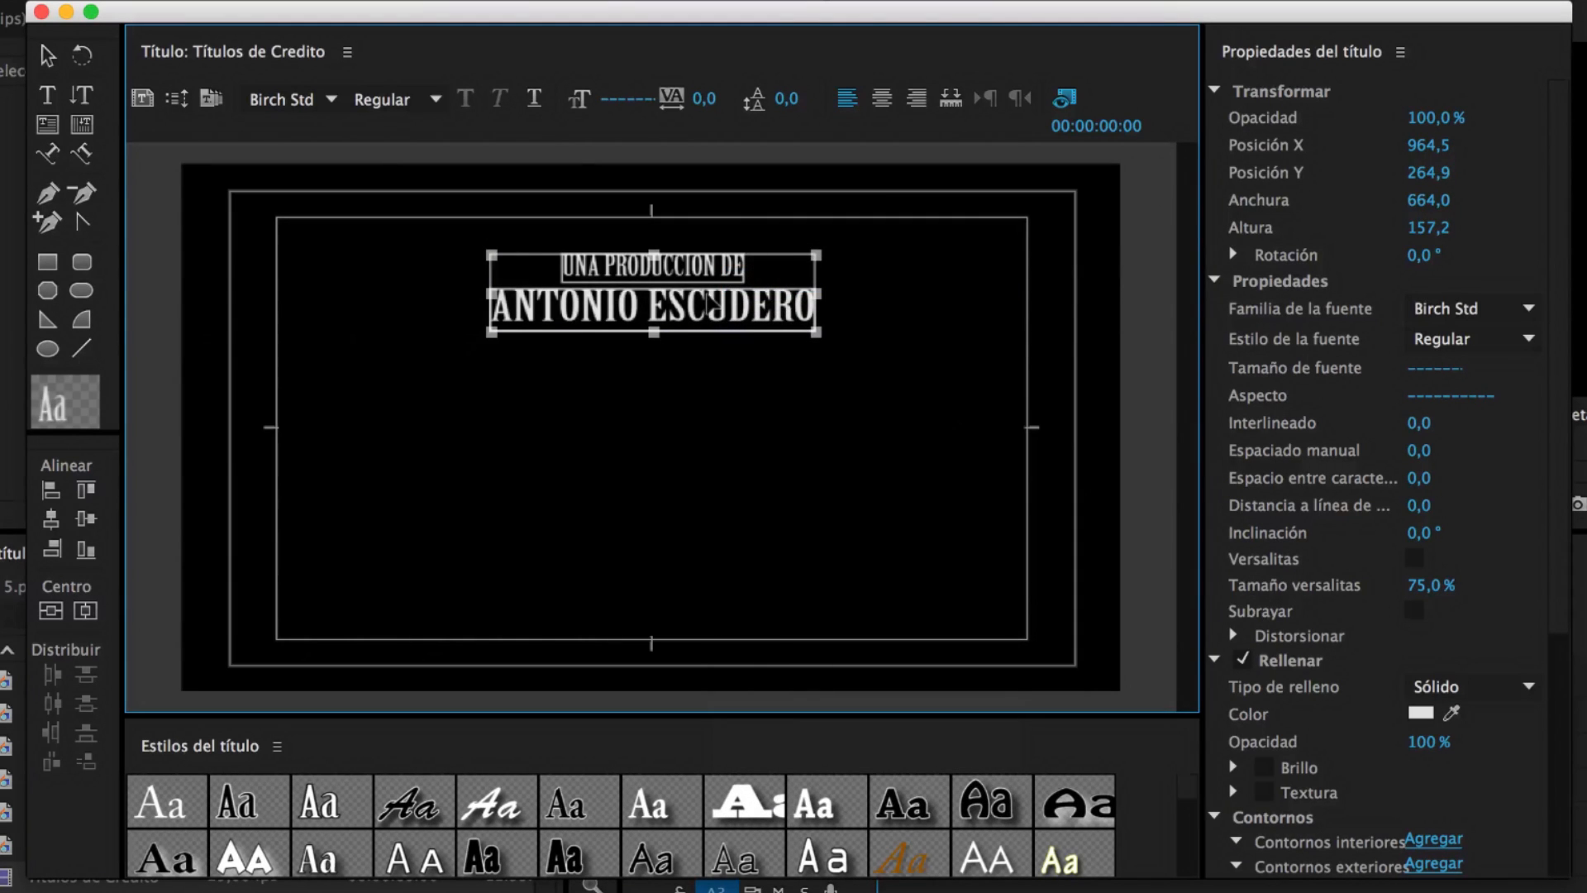
pyautogui.click(691, 382)
pyautogui.rightClick(699, 382)
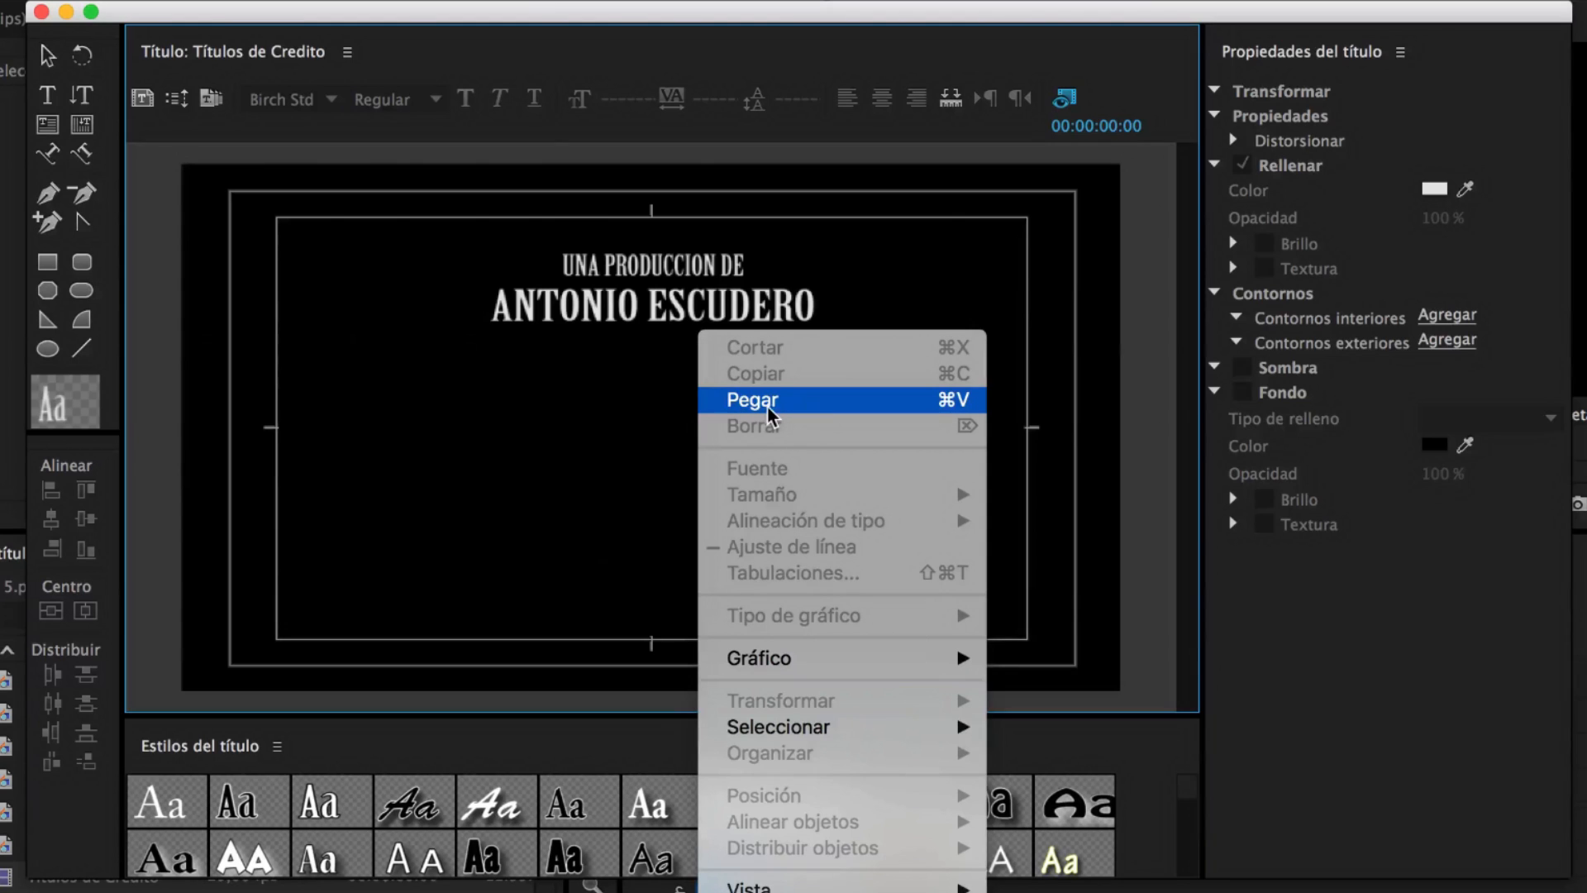
pyautogui.click(768, 405)
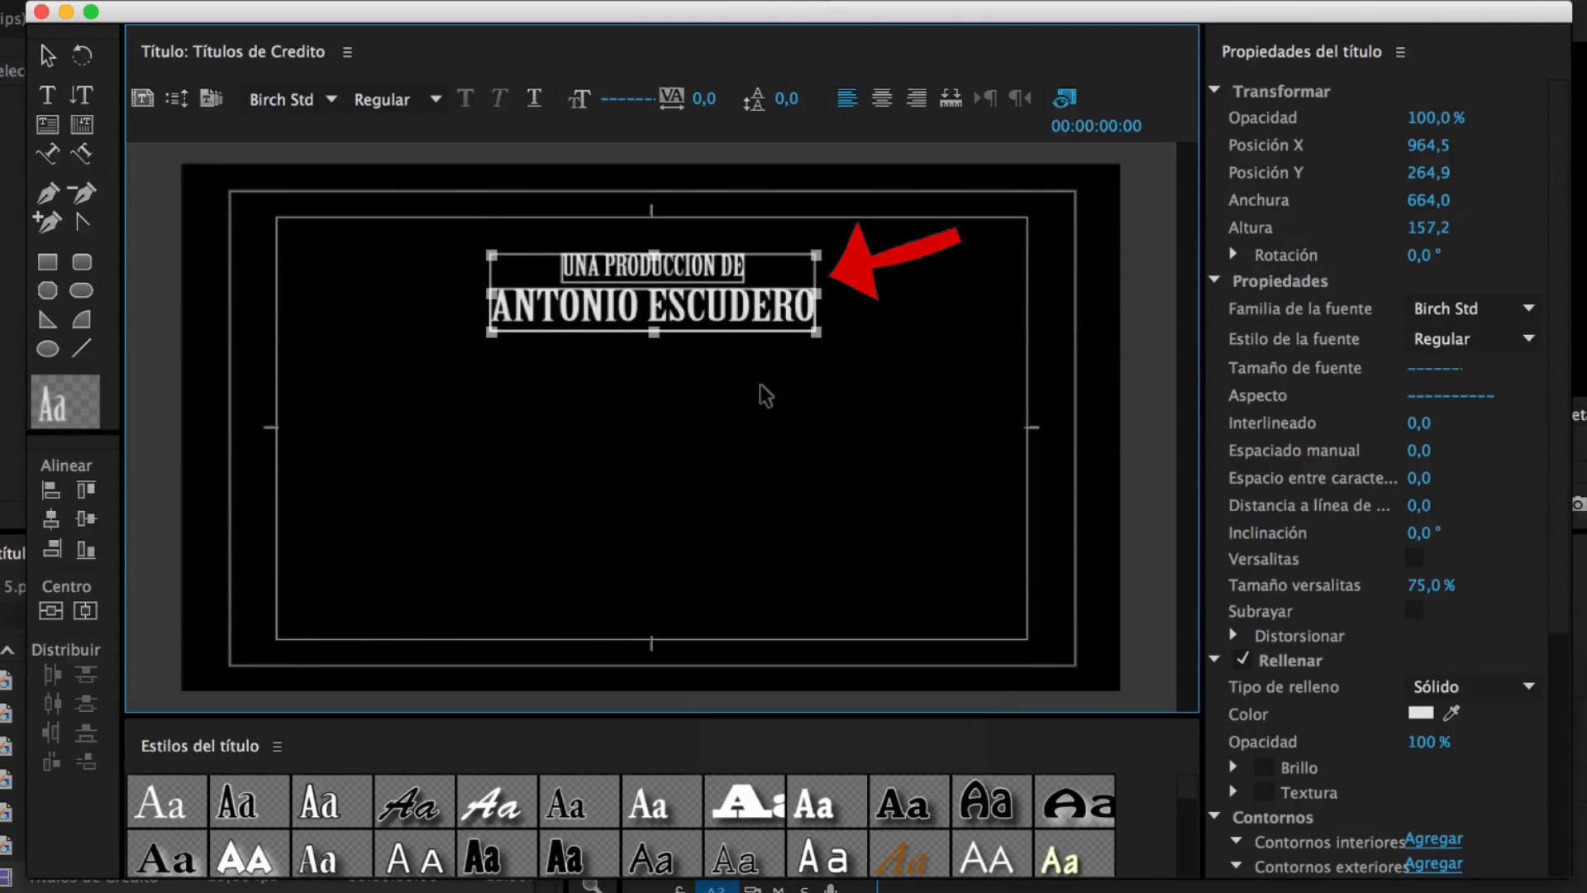
pyautogui.moveTo(686, 275); pyautogui.dragTo(685, 417)
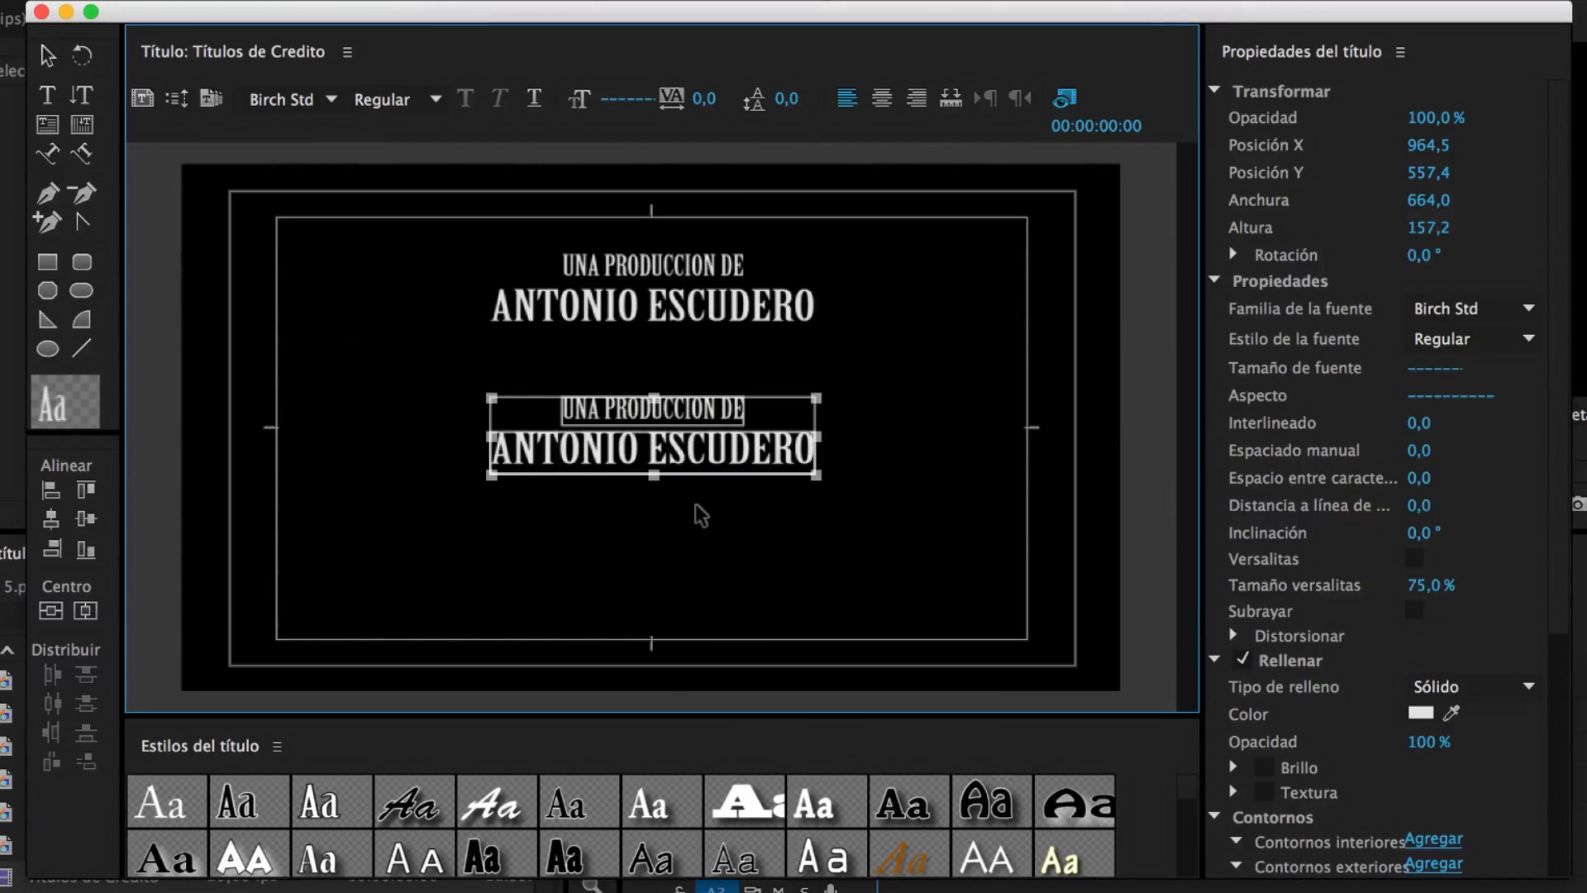
pyautogui.click(976, 416)
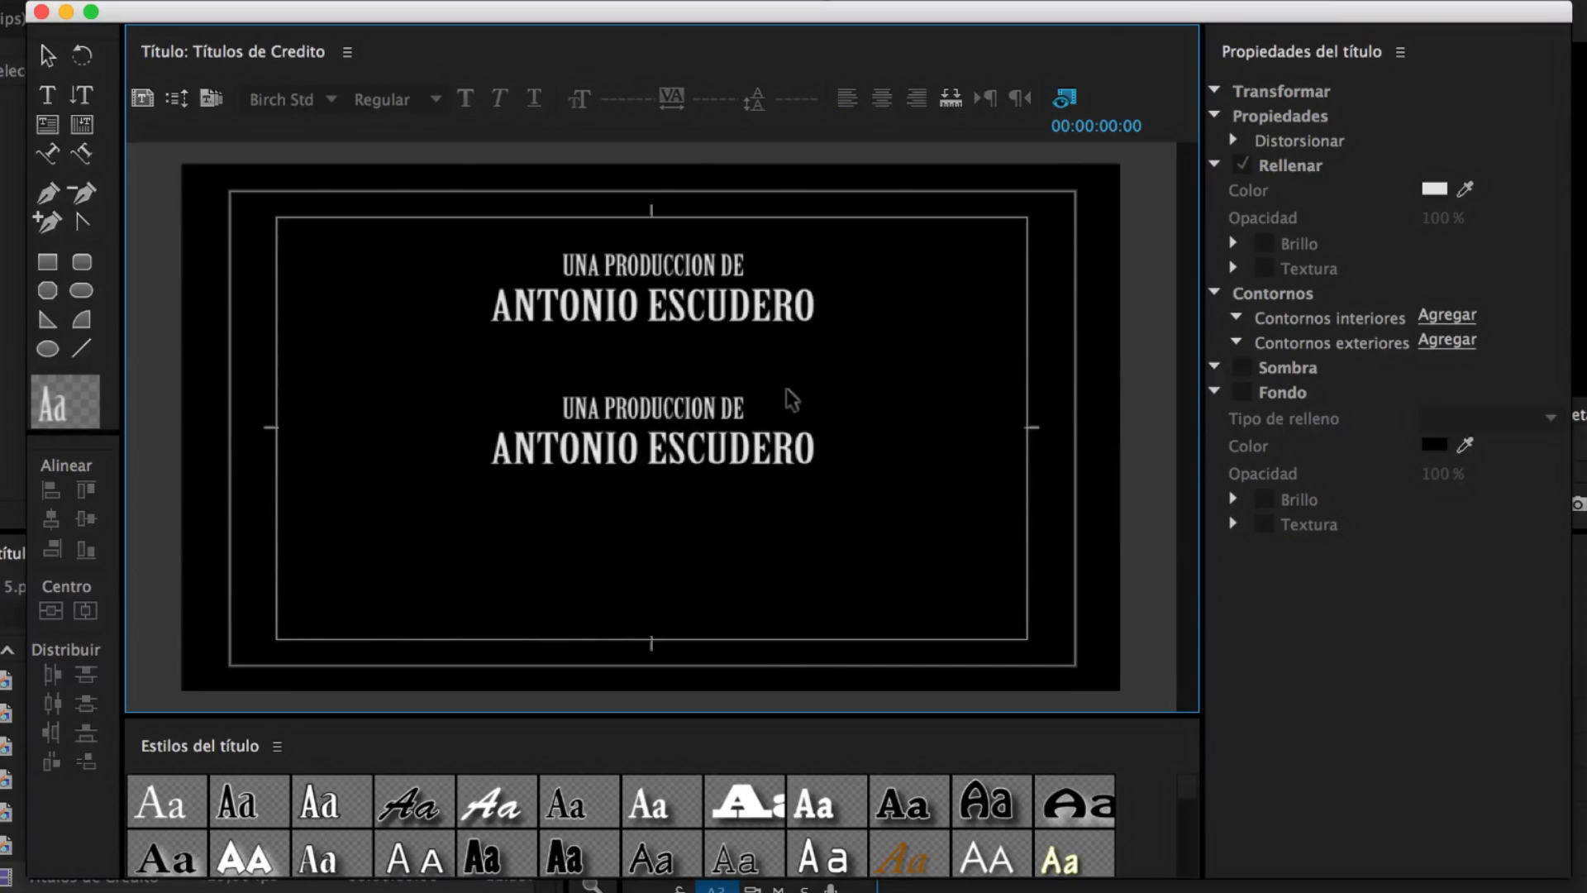
# Retype the copied lines as 'CANAL DE YOUTUBE' and 'EDITALO PRO'
pyautogui.doubleClick(740, 405)
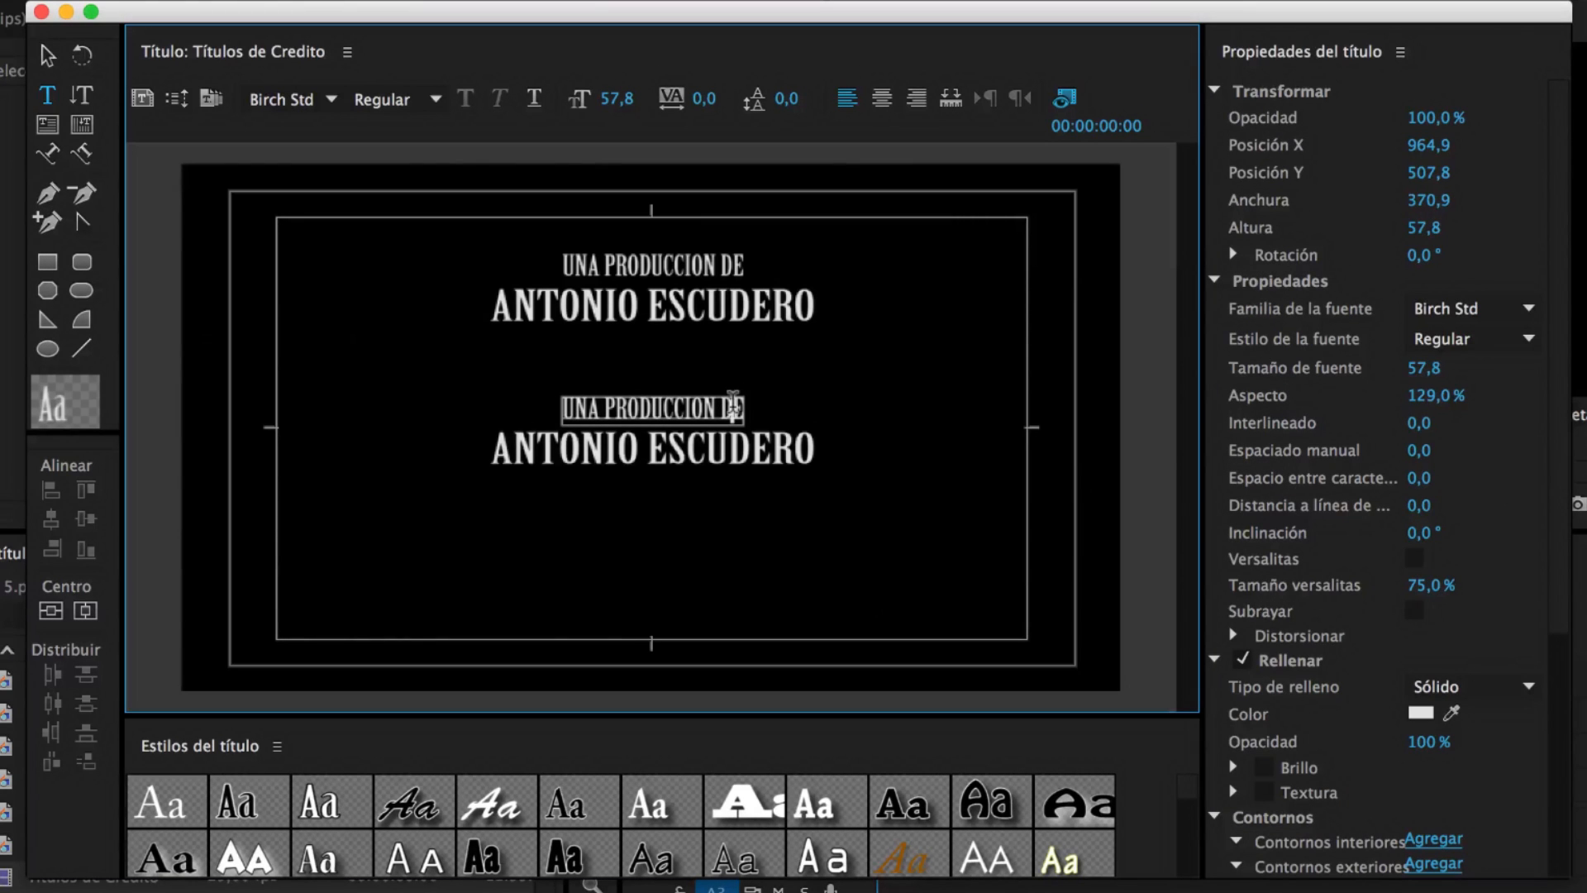
pyautogui.press('BackSpace')
pyautogui.press('BackSpace')
pyautogui.press('BackSpace')
pyautogui.press('BackSpace')
pyautogui.press('BackSpace')
pyautogui.press('BackSpace')
pyautogui.press('BackSpace')
pyautogui.press('BackSpace')
pyautogui.press('BackSpace')
pyautogui.press('BackSpace')
pyautogui.press('BackSpace')
pyautogui.press('BackSpace')
pyautogui.press('BackSpace')
pyautogui.press('BackSpace')
pyautogui.press('BackSpace')
pyautogui.press('BackSpace')
pyautogui.press('BackSpace')
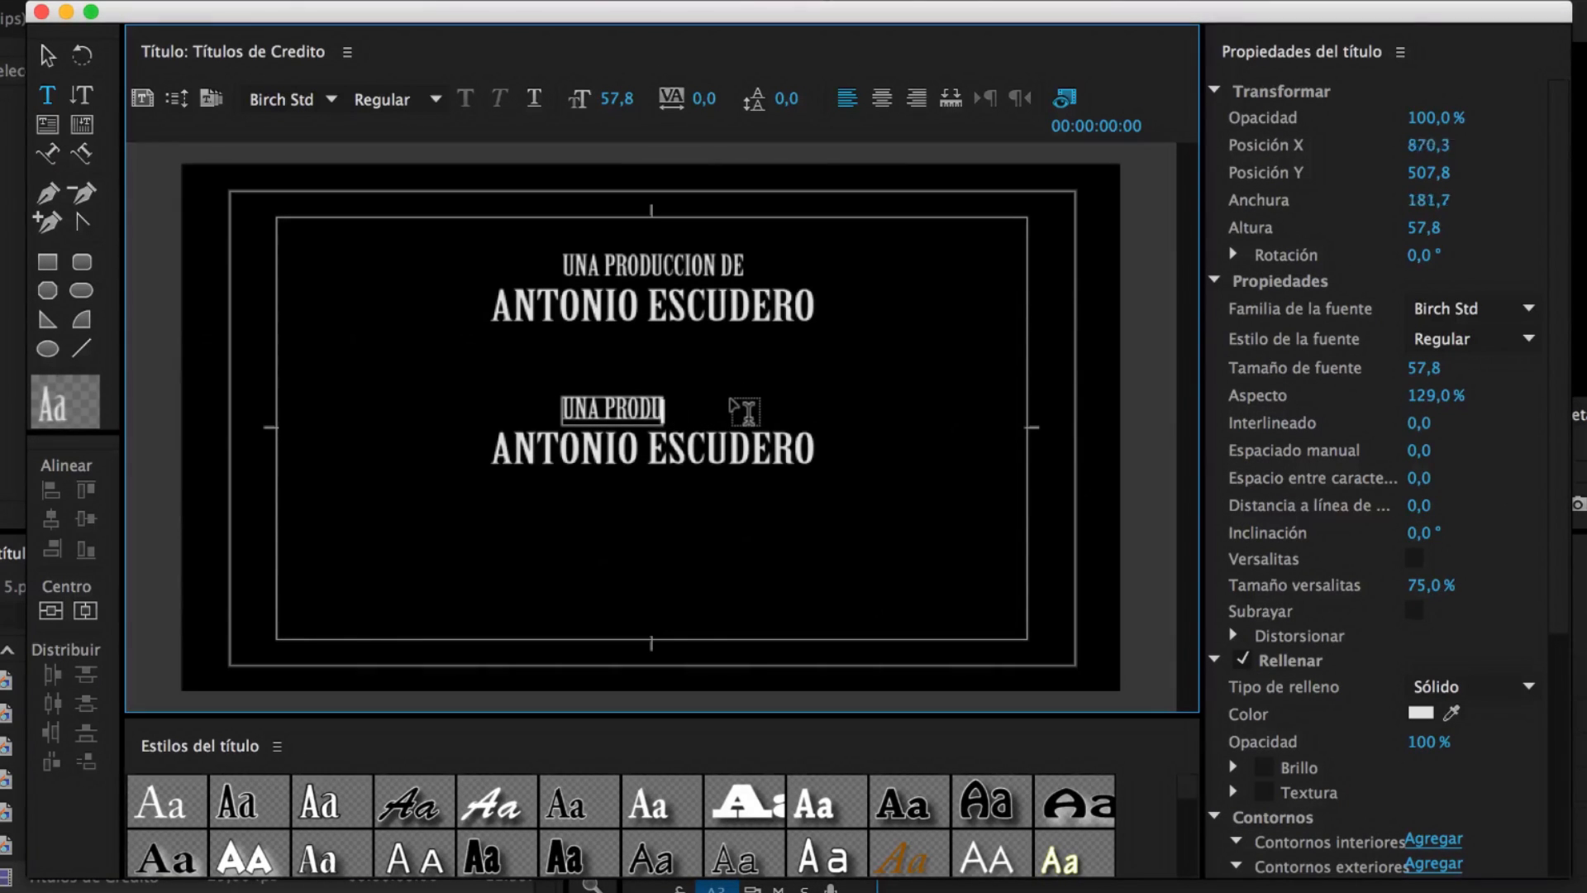
pyautogui.write('CAN')
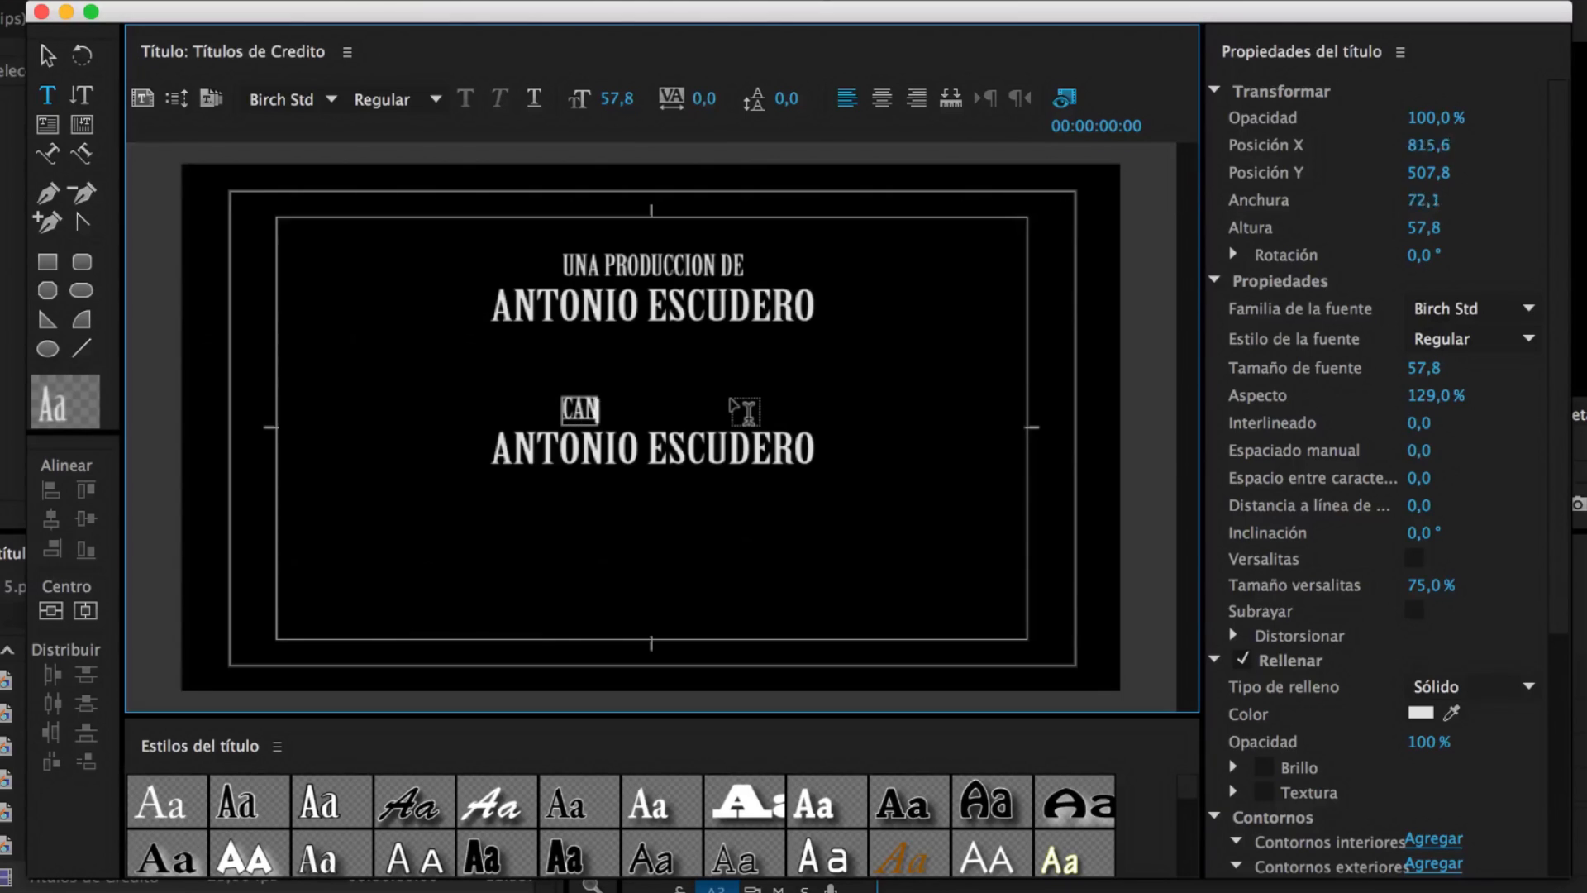
pyautogui.write('AL DE YOUTUBE')
pyautogui.click(762, 447)
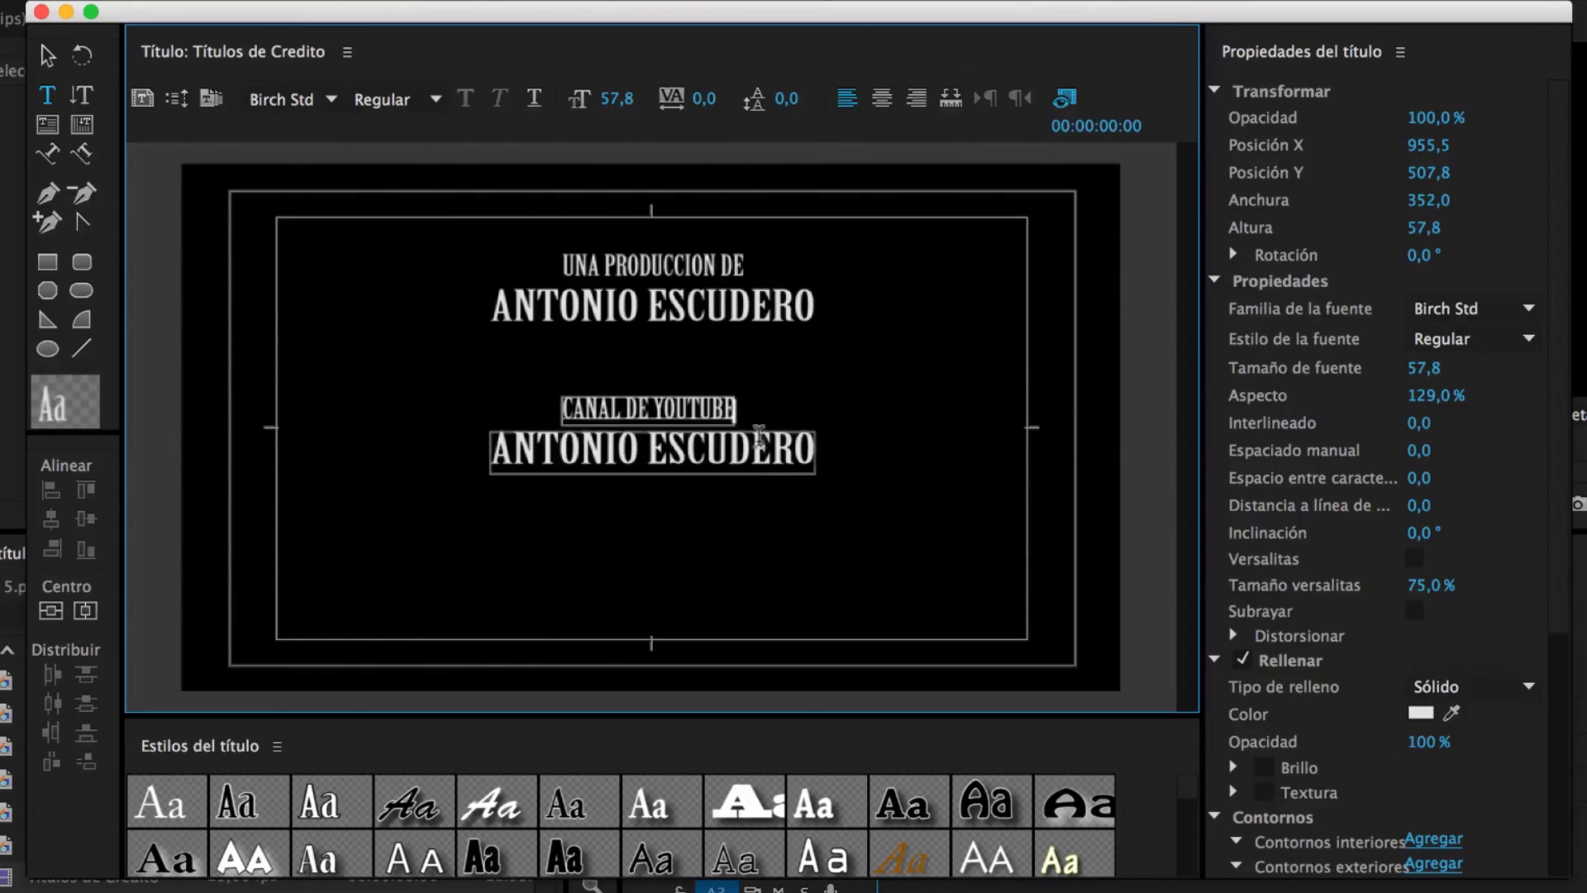
pyautogui.click(791, 445)
pyautogui.press('BackSpace')
pyautogui.press('BackSpace')
pyautogui.press('BackSpace')
pyautogui.press('BackSpace')
pyautogui.press('BackSpace')
pyautogui.press('BackSpace')
pyautogui.press('BackSpace')
pyautogui.press('BackSpace')
pyautogui.press('BackSpace')
pyautogui.press('BackSpace')
pyautogui.press('BackSpace')
pyautogui.press('BackSpace')
pyautogui.press('BackSpace')
pyautogui.press('BackSpace')
pyautogui.press('BackSpace')
pyautogui.press('BackSpace')
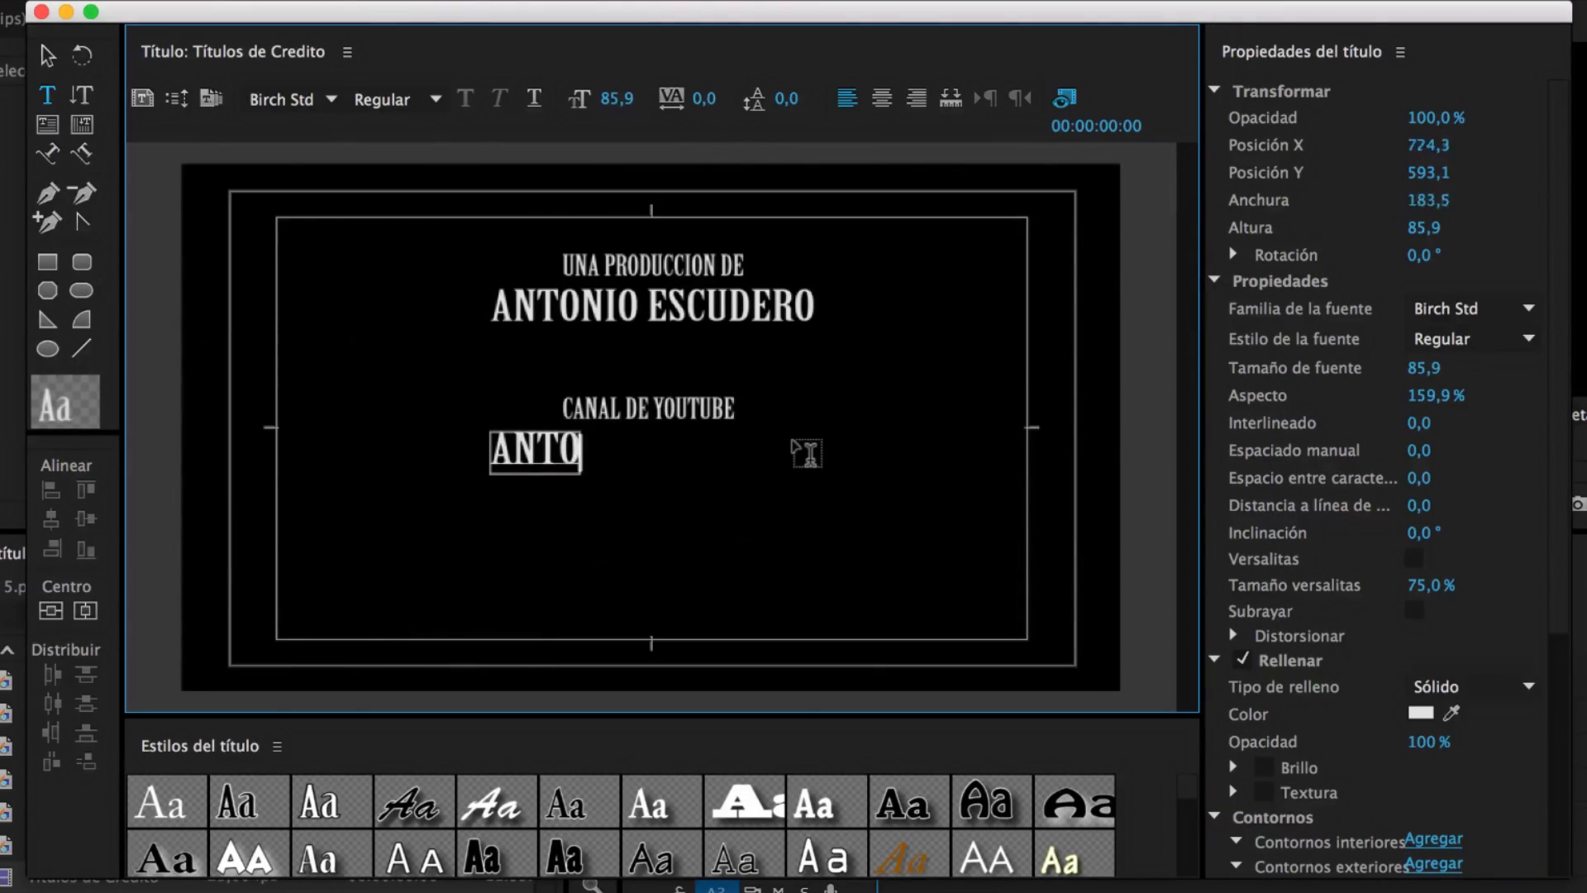
pyautogui.write('EDITALO PRO')
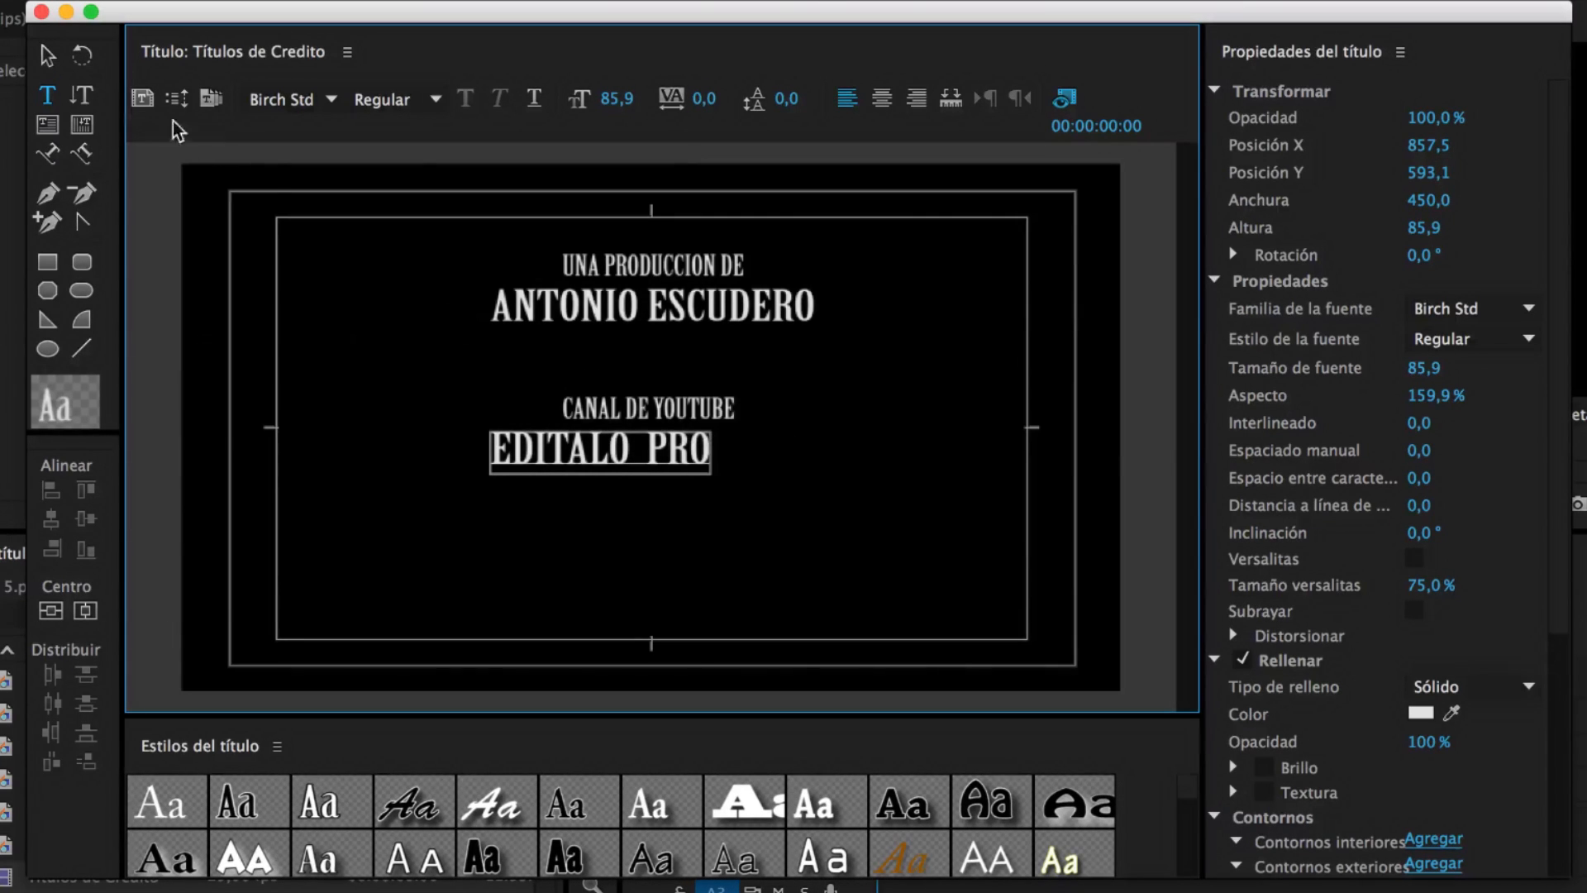
# Recentre both new lines beneath the producer credit
pyautogui.click(48, 57)
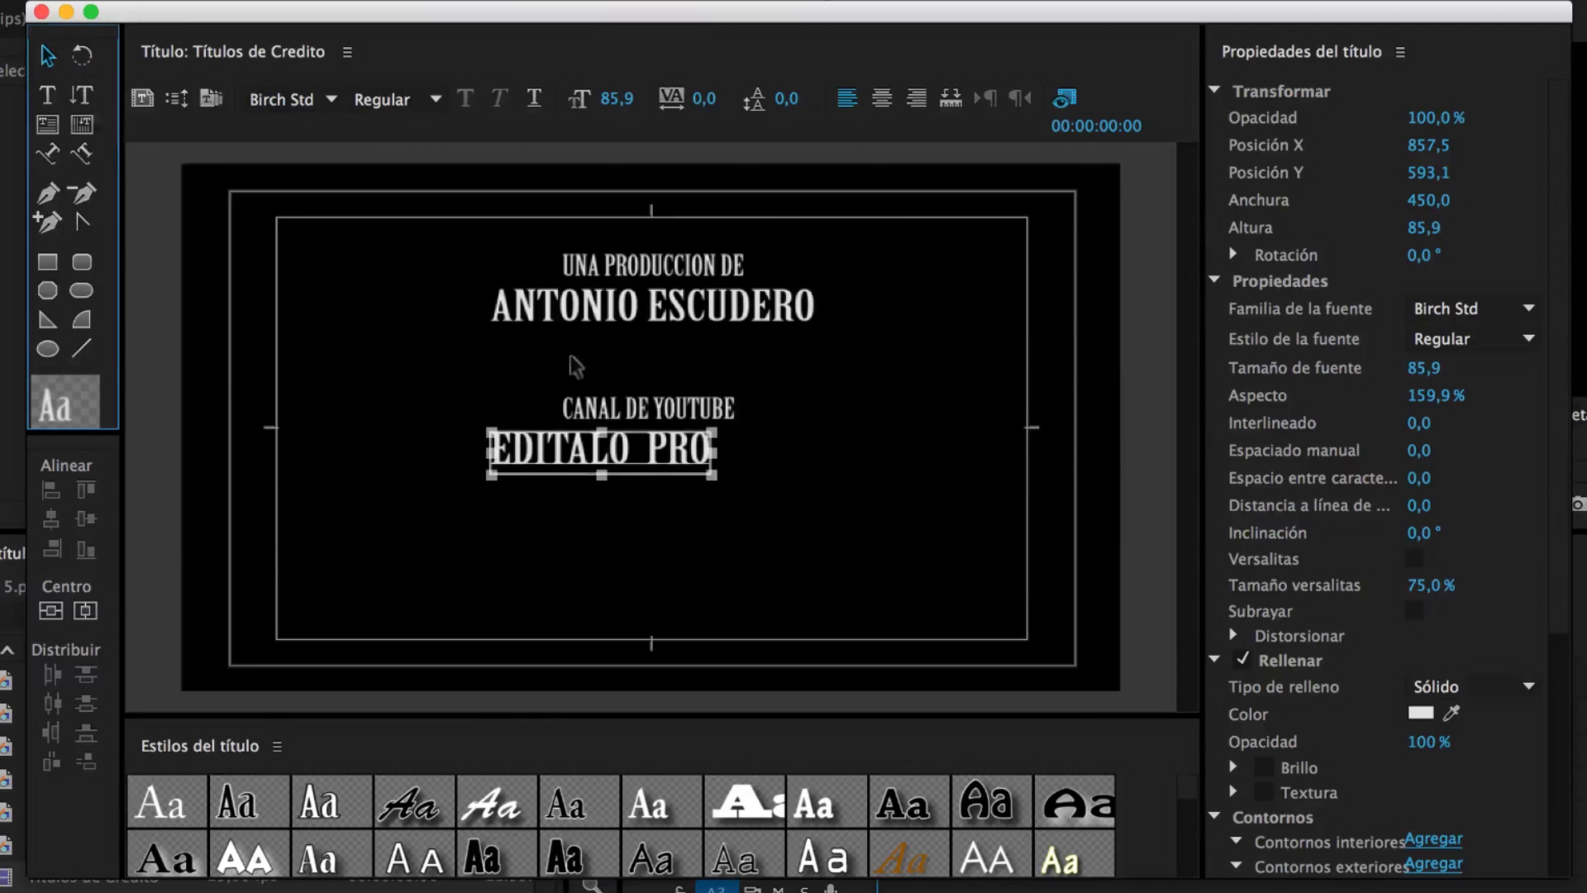
pyautogui.moveTo(629, 449); pyautogui.dragTo(679, 439)
pyautogui.moveTo(675, 408); pyautogui.dragTo(679, 409)
pyautogui.click(682, 498)
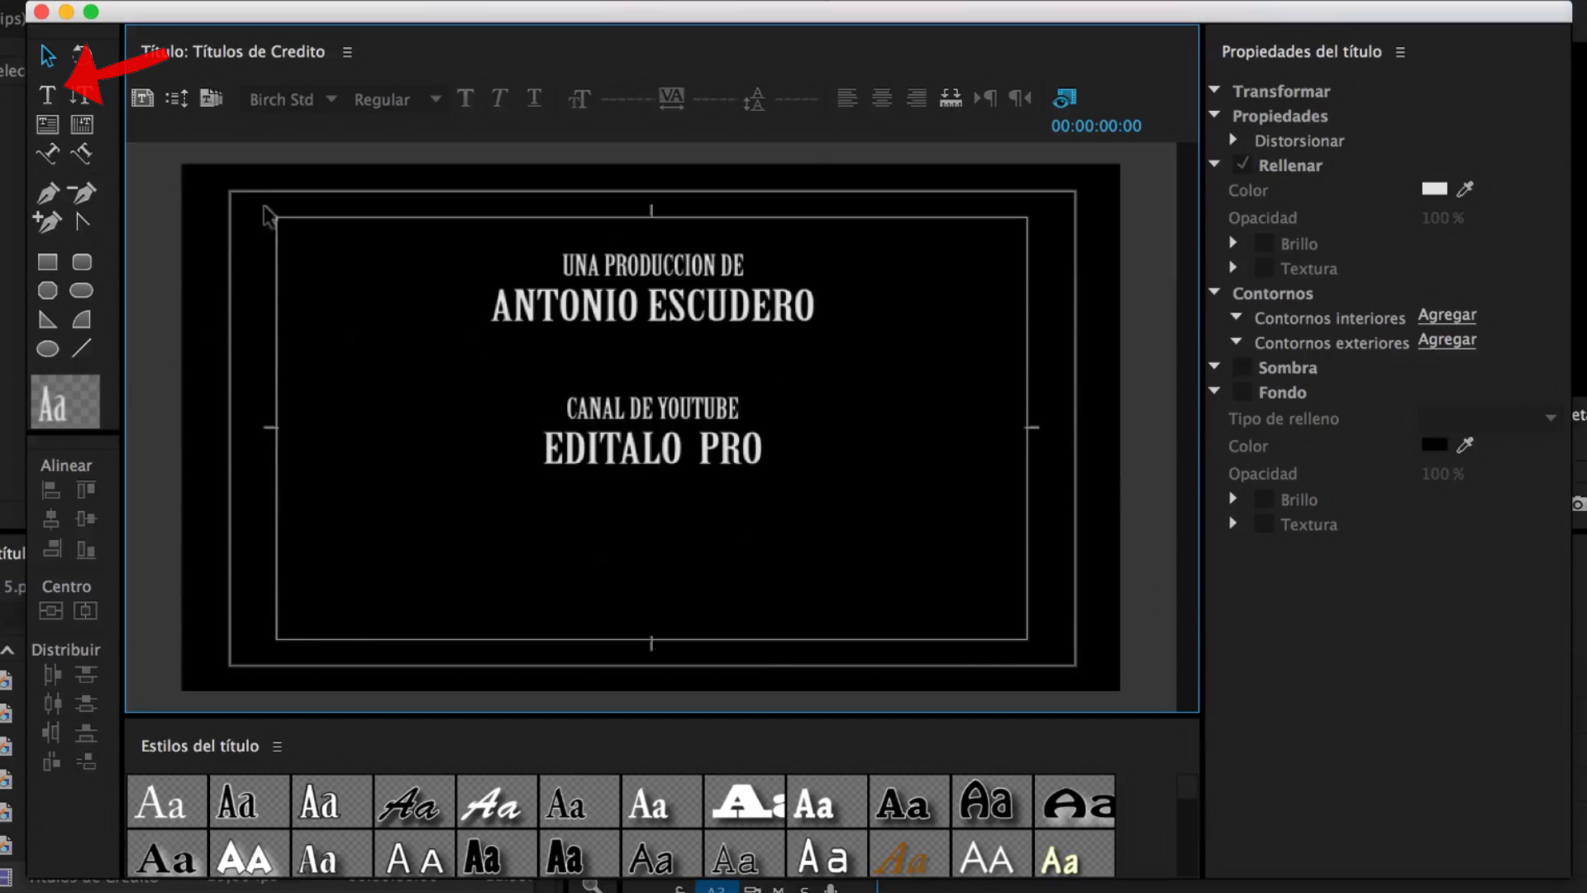
# Type a lower-left roles list: Novio, Hermano del Novio, Cuñado del Novio, Amigo 1–8
pyautogui.click(51, 98)
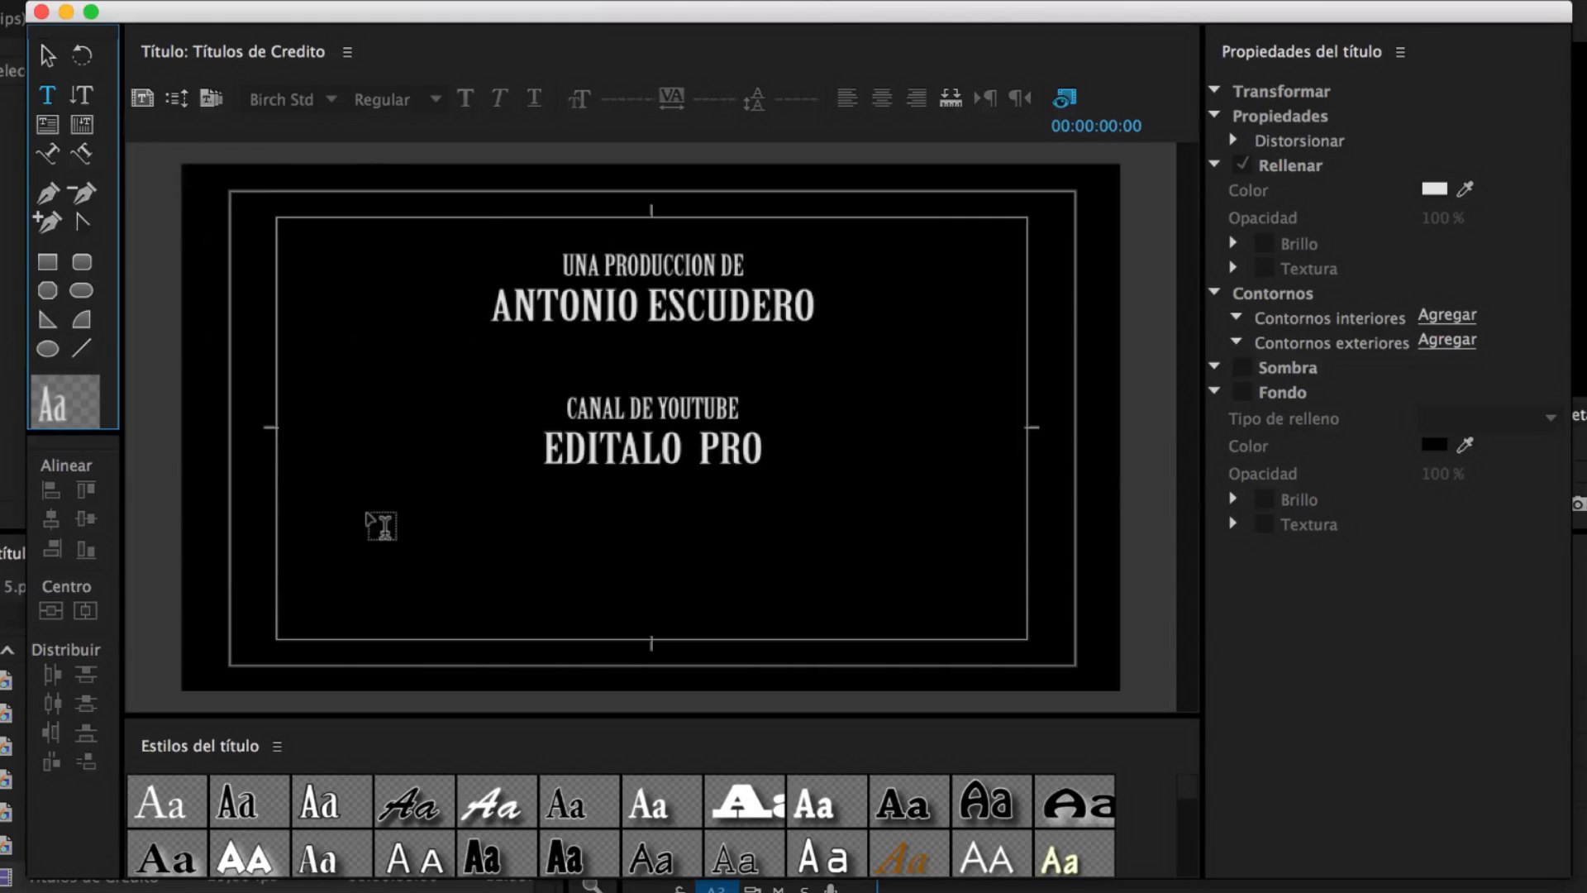
pyautogui.click(334, 521)
pyautogui.write('Novio')
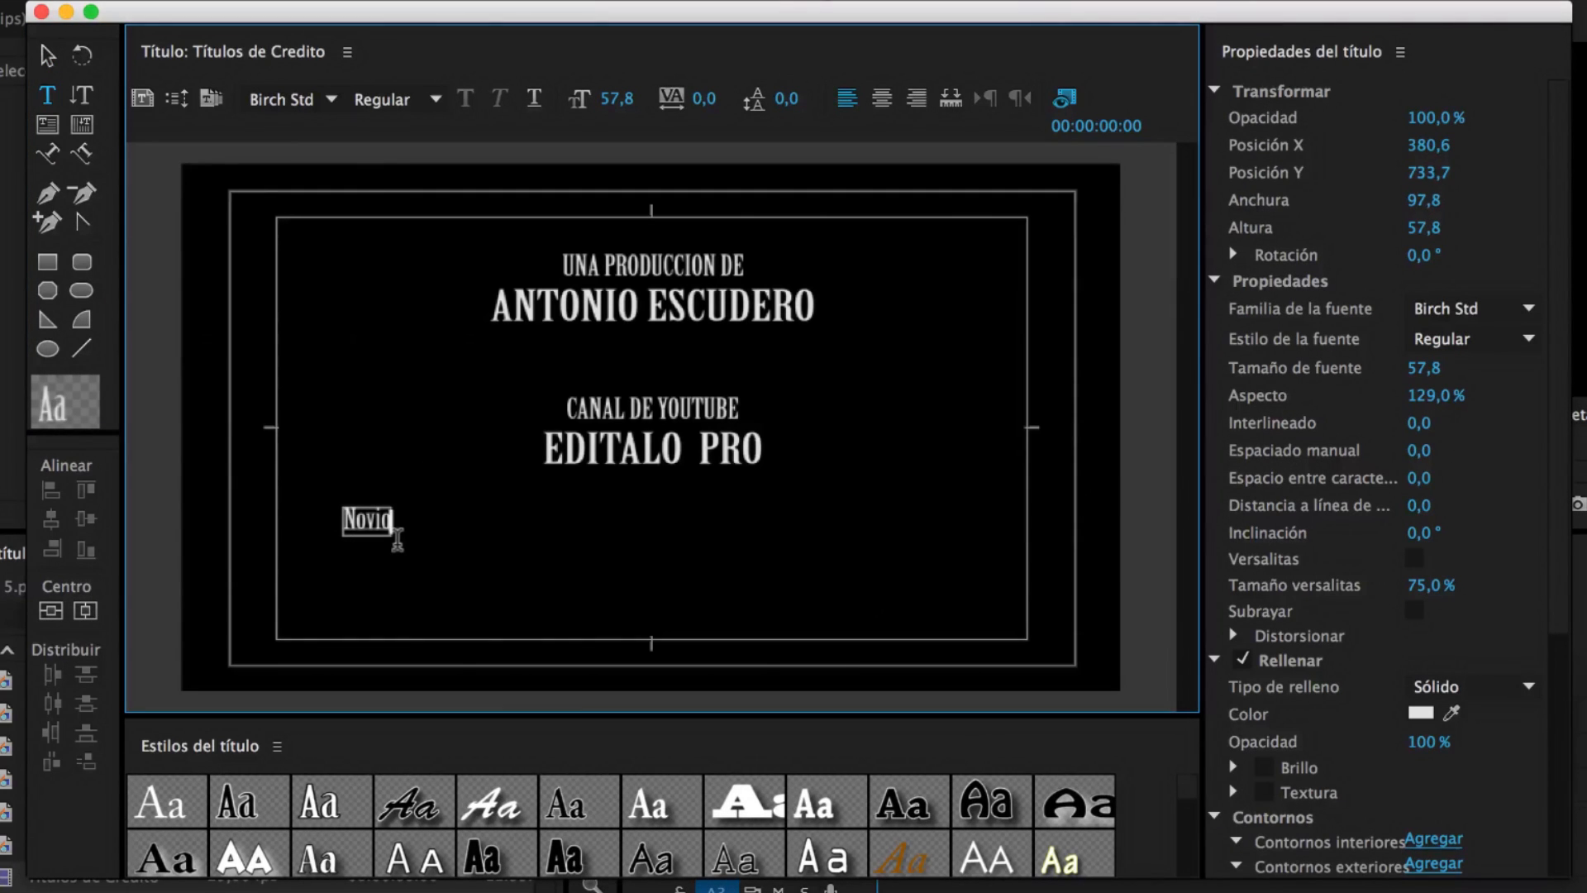
pyautogui.press('Return')
pyautogui.write('Hermano del Novio')
pyautogui.press('Return')
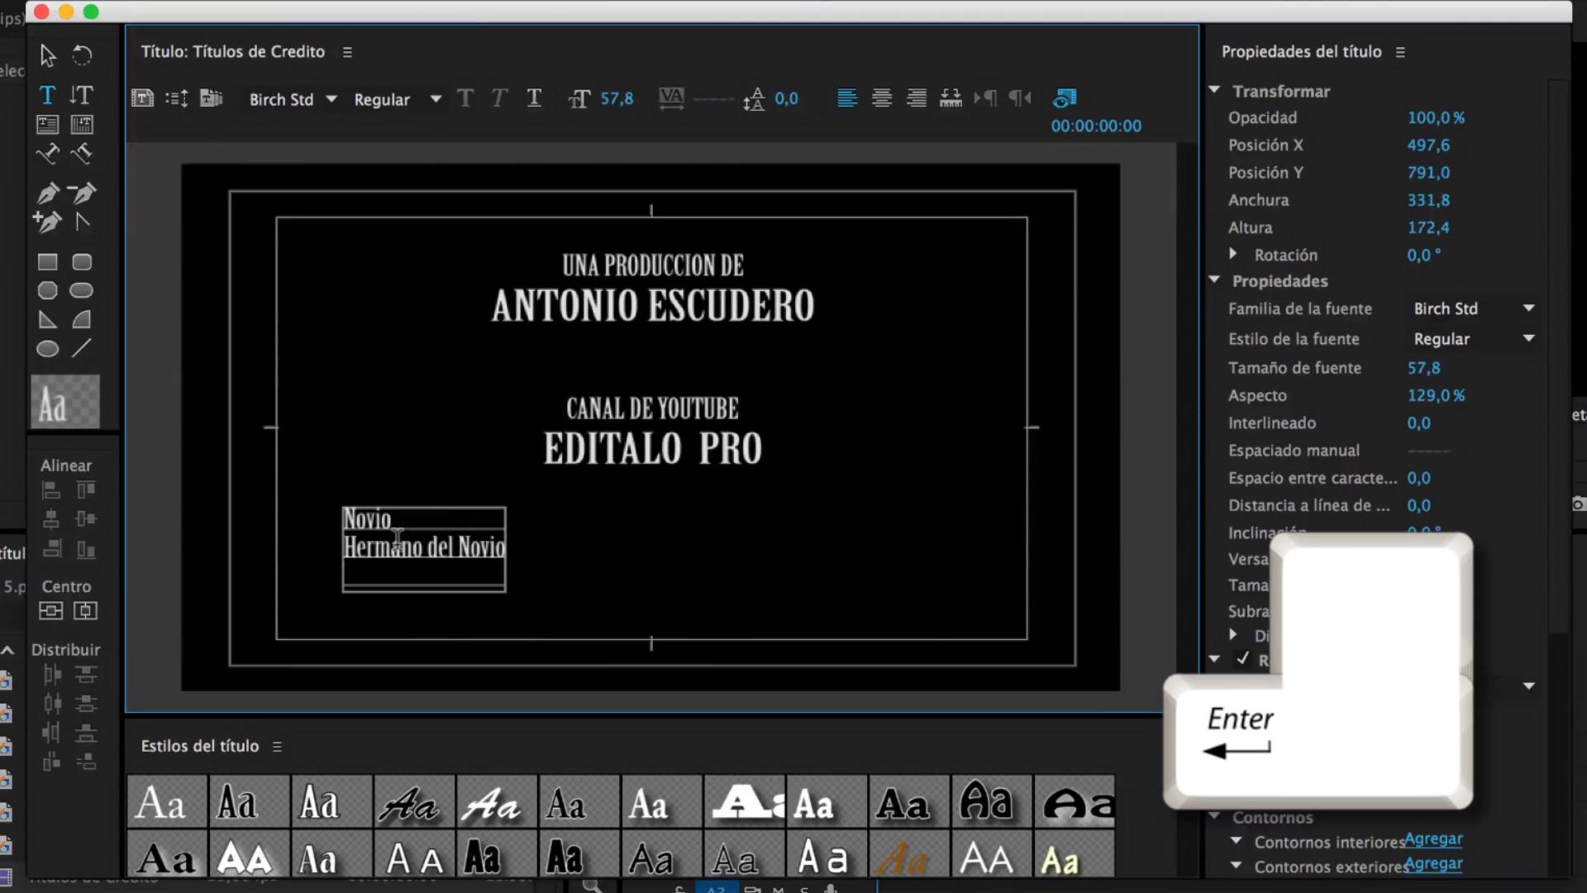
pyautogui.write('Cuñado del Novio')
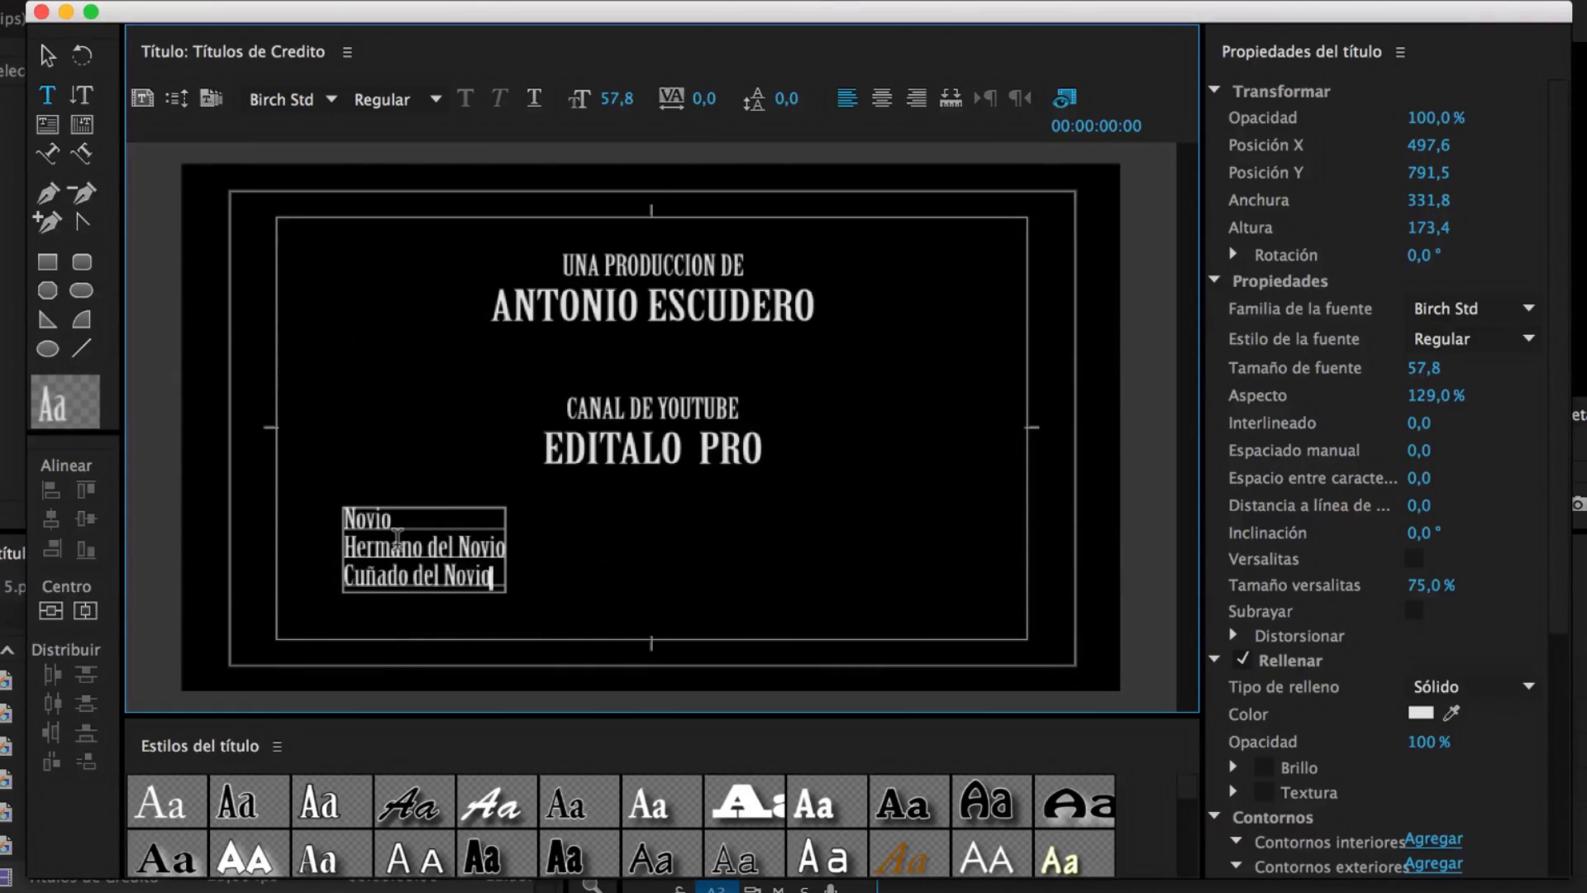
pyautogui.press('Return')
pyautogui.write('Amigo 1')
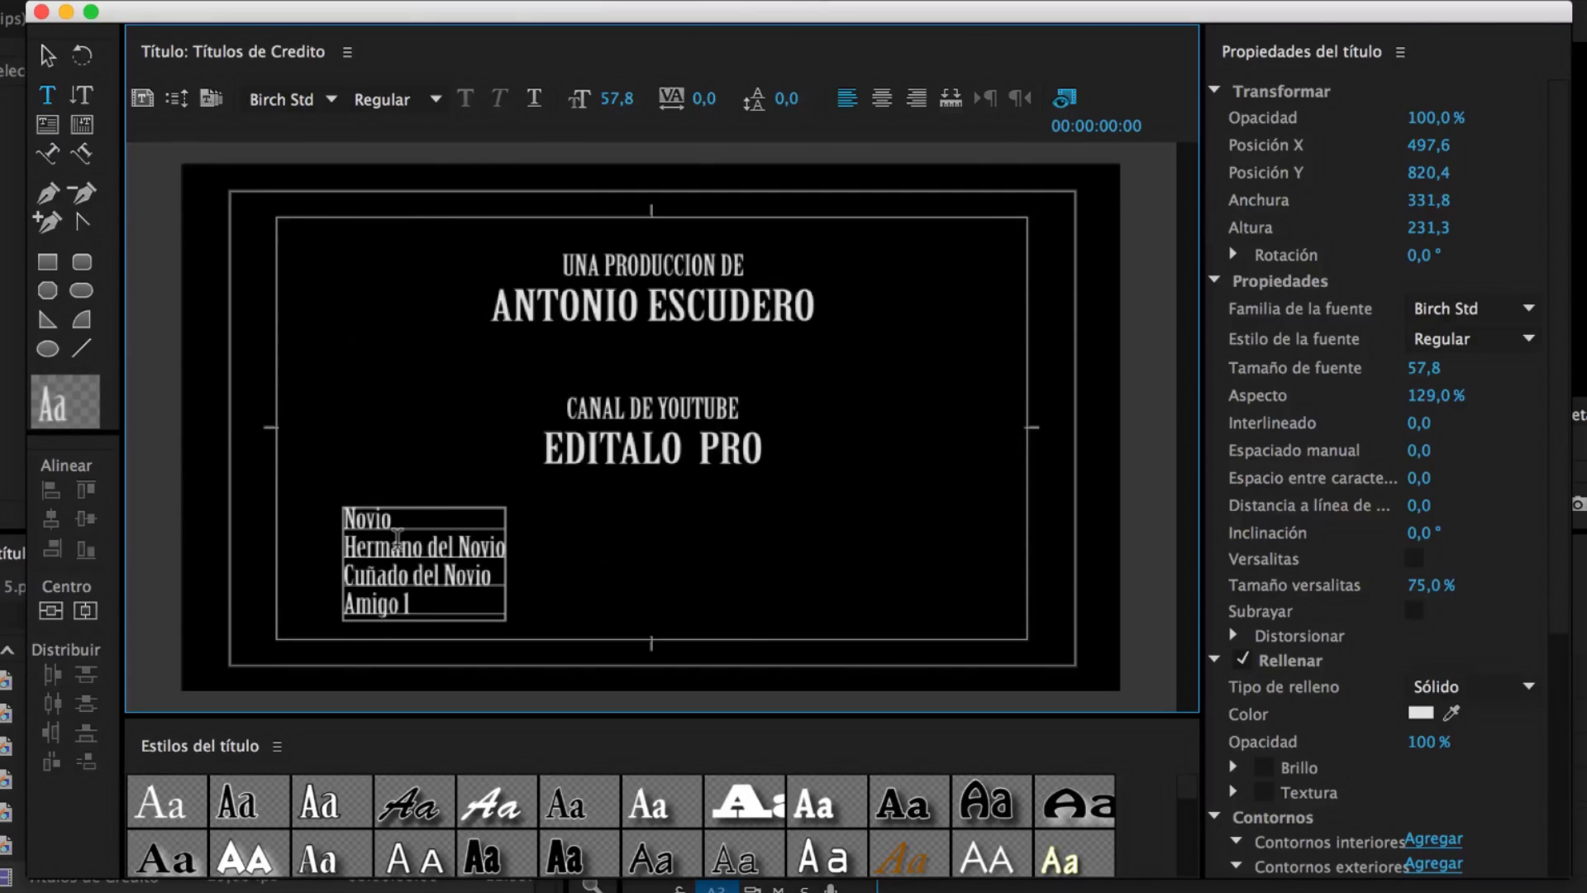
pyautogui.press('Return')
pyautogui.write('Amigo 2')
pyautogui.press('Return')
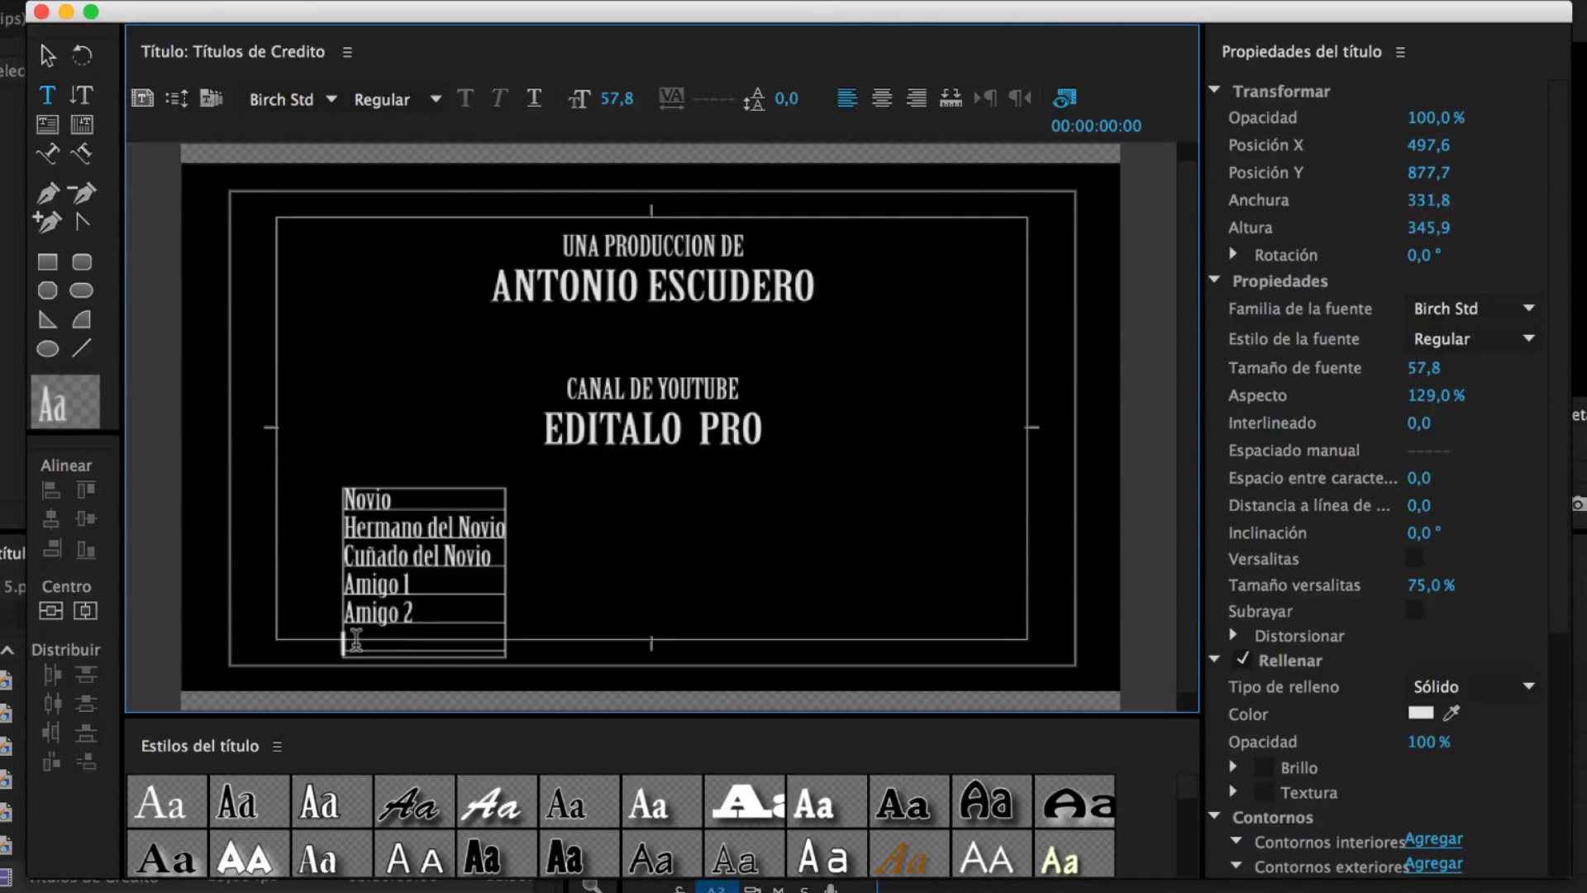
pyautogui.write('Amigo 3')
pyautogui.press('Return')
pyautogui.write('Amigo4')
pyautogui.press('Return')
pyautogui.write('Amigo 5')
pyautogui.press('Return')
pyautogui.write('Amigo 6')
pyautogui.press('Return')
pyautogui.write('Amigo 7')
pyautogui.press('Return')
pyautogui.write('A')
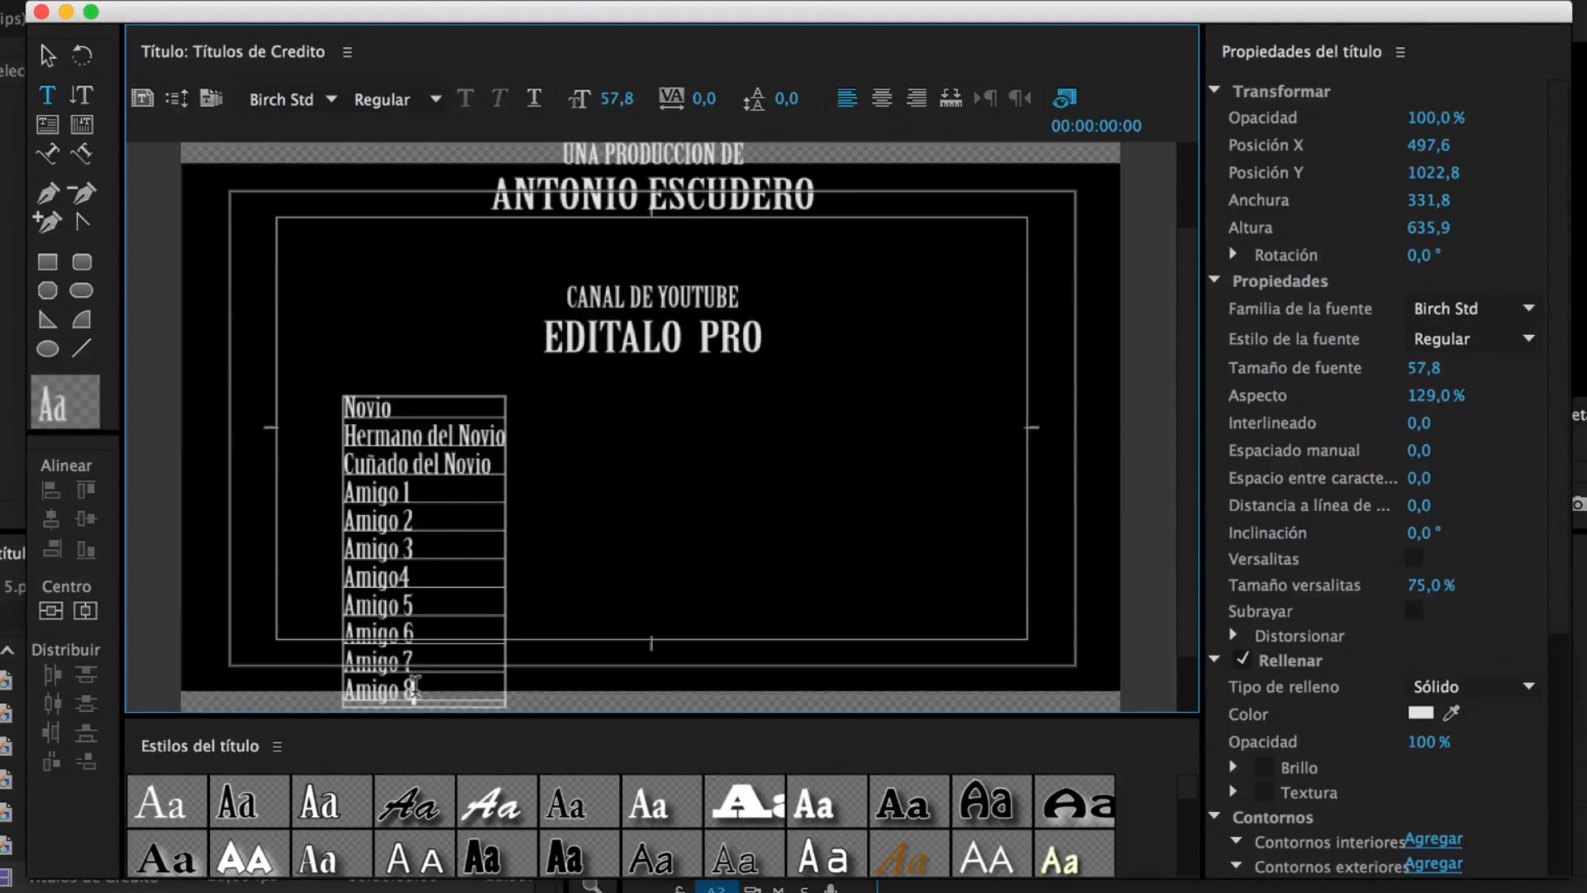
# Right-align the roles list and move it so its lines end just left of centre
pyautogui.click(47, 55)
pyautogui.moveTo(372, 406); pyautogui.dragTo(516, 468)
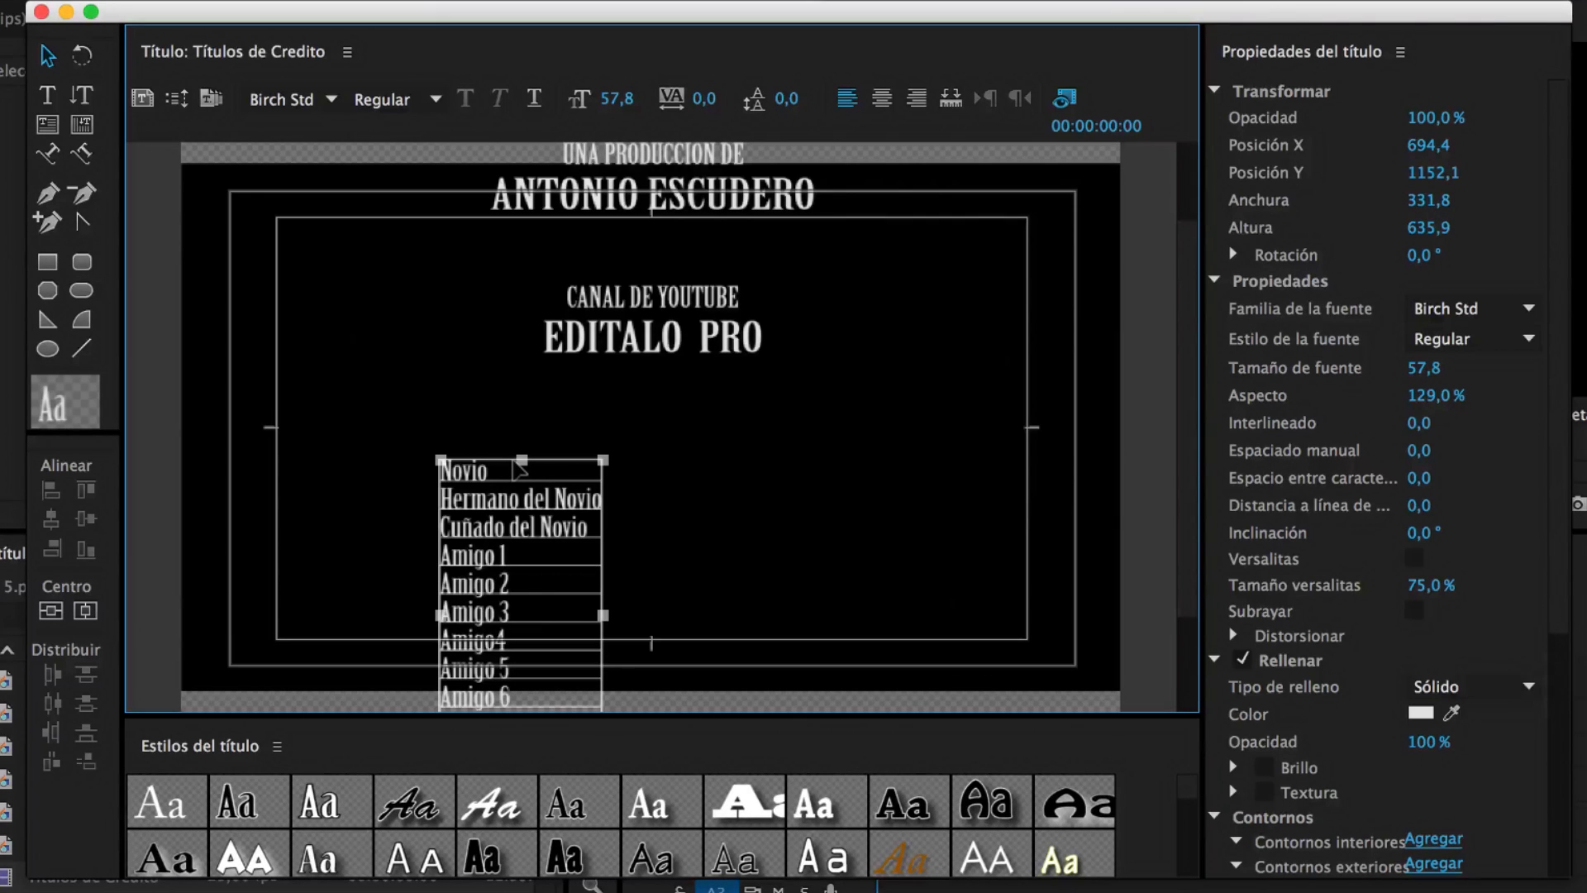
pyautogui.click(917, 106)
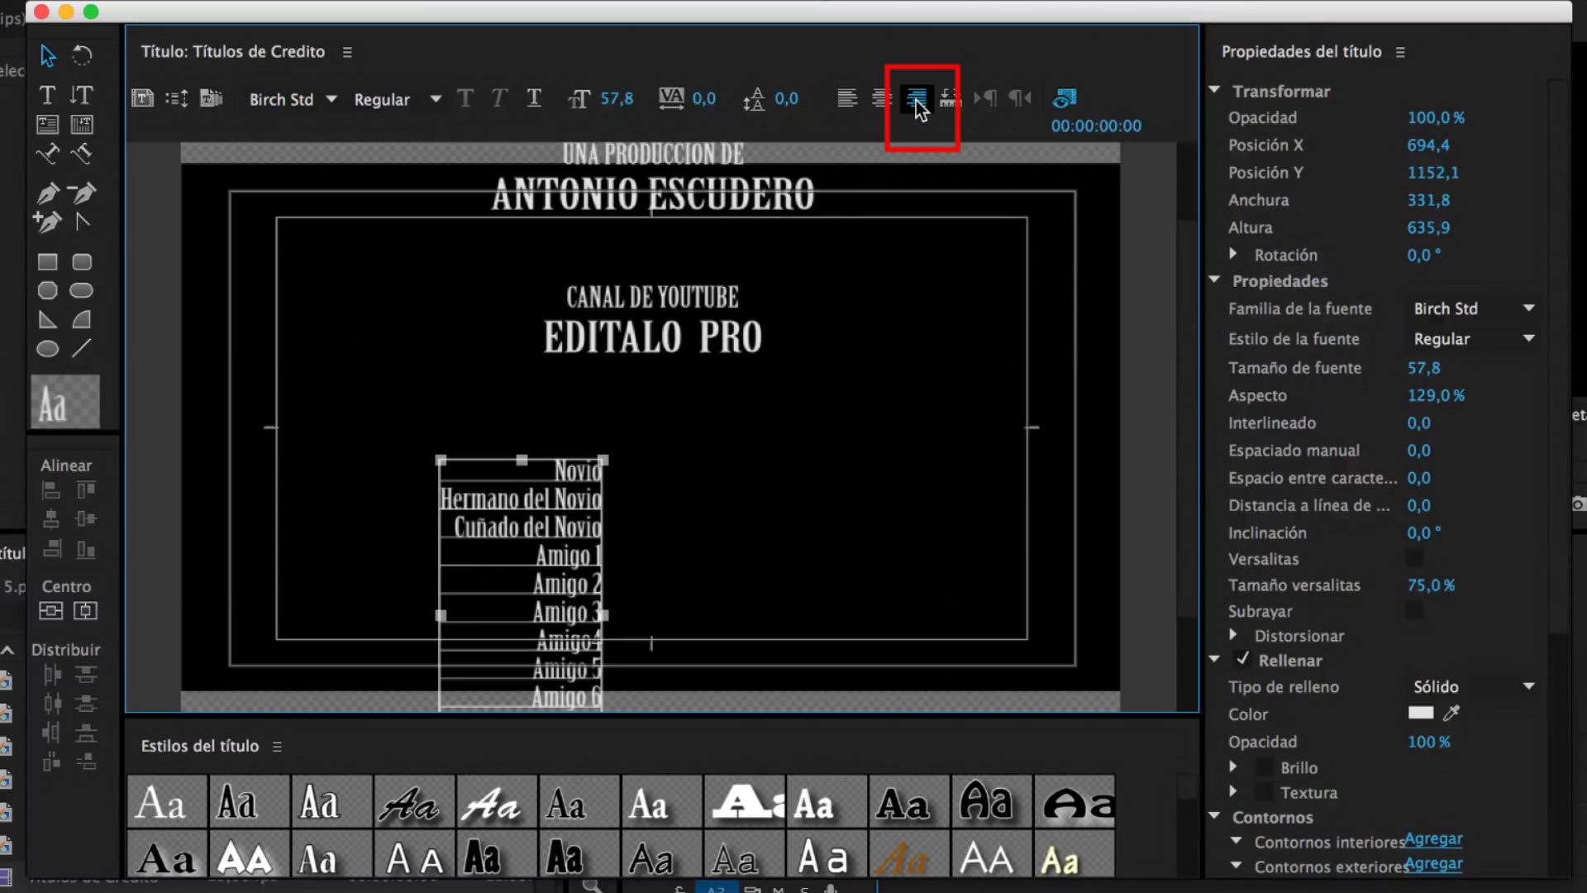
pyautogui.moveTo(570, 471); pyautogui.dragTo(589, 473)
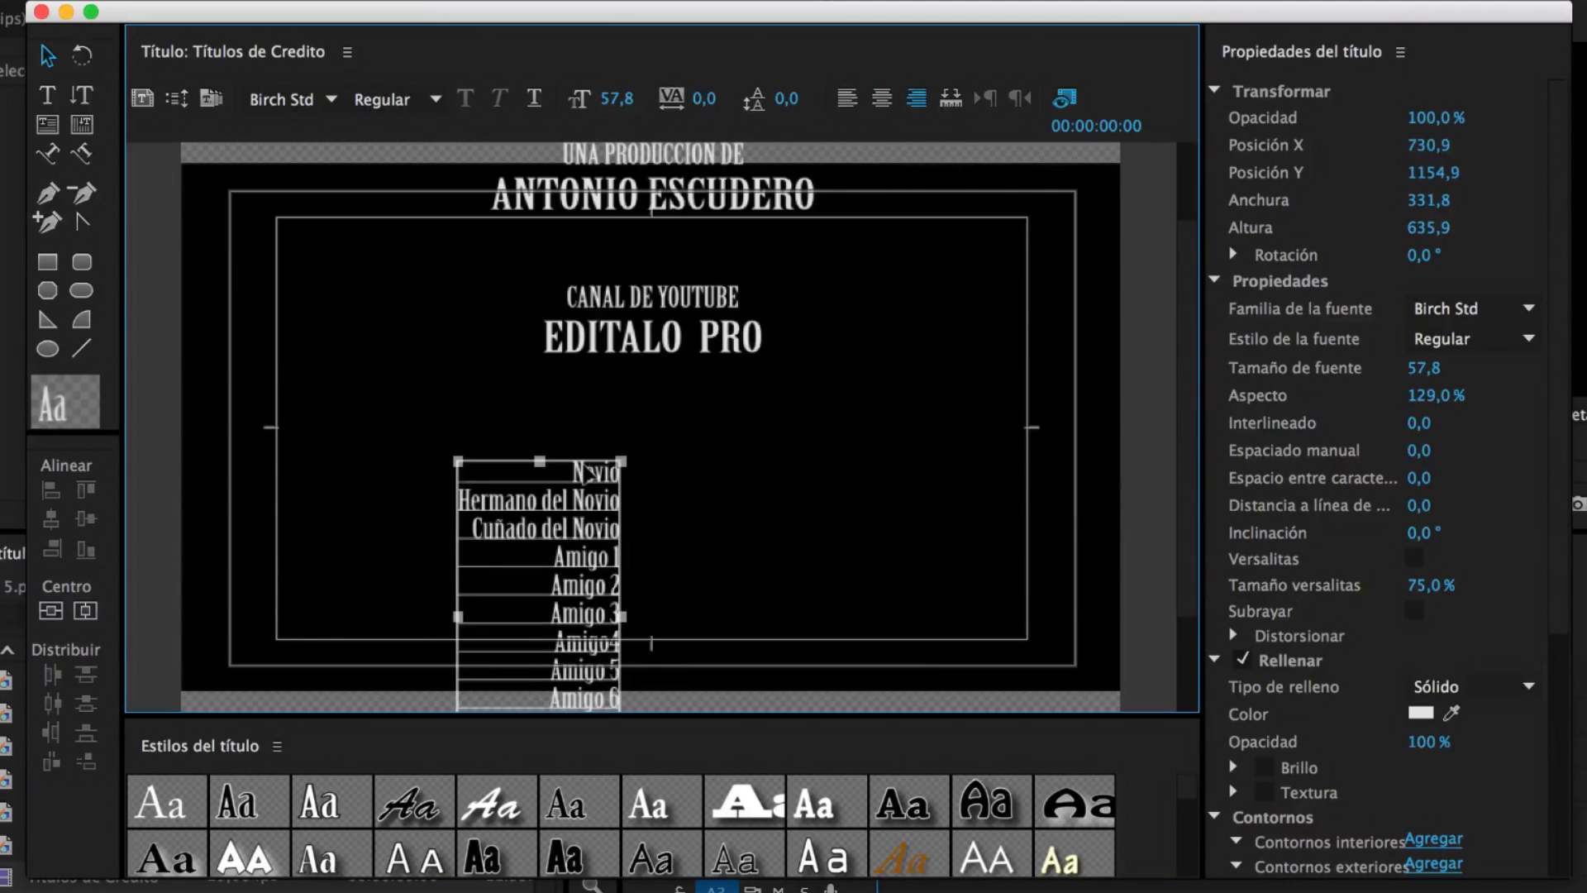
pyautogui.click(703, 519)
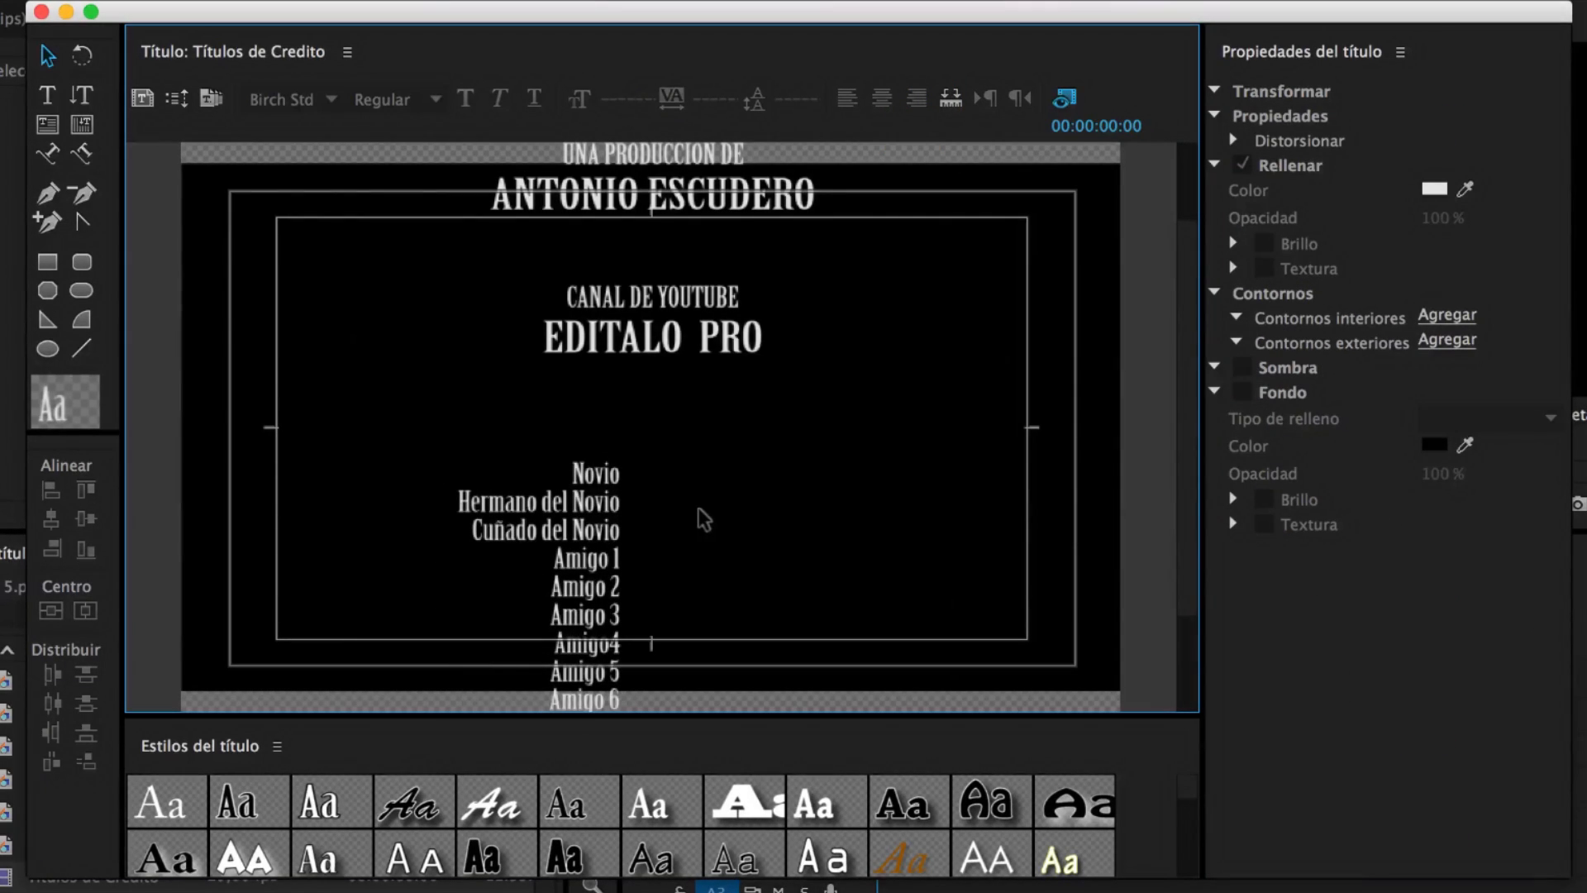
pyautogui.click(48, 95)
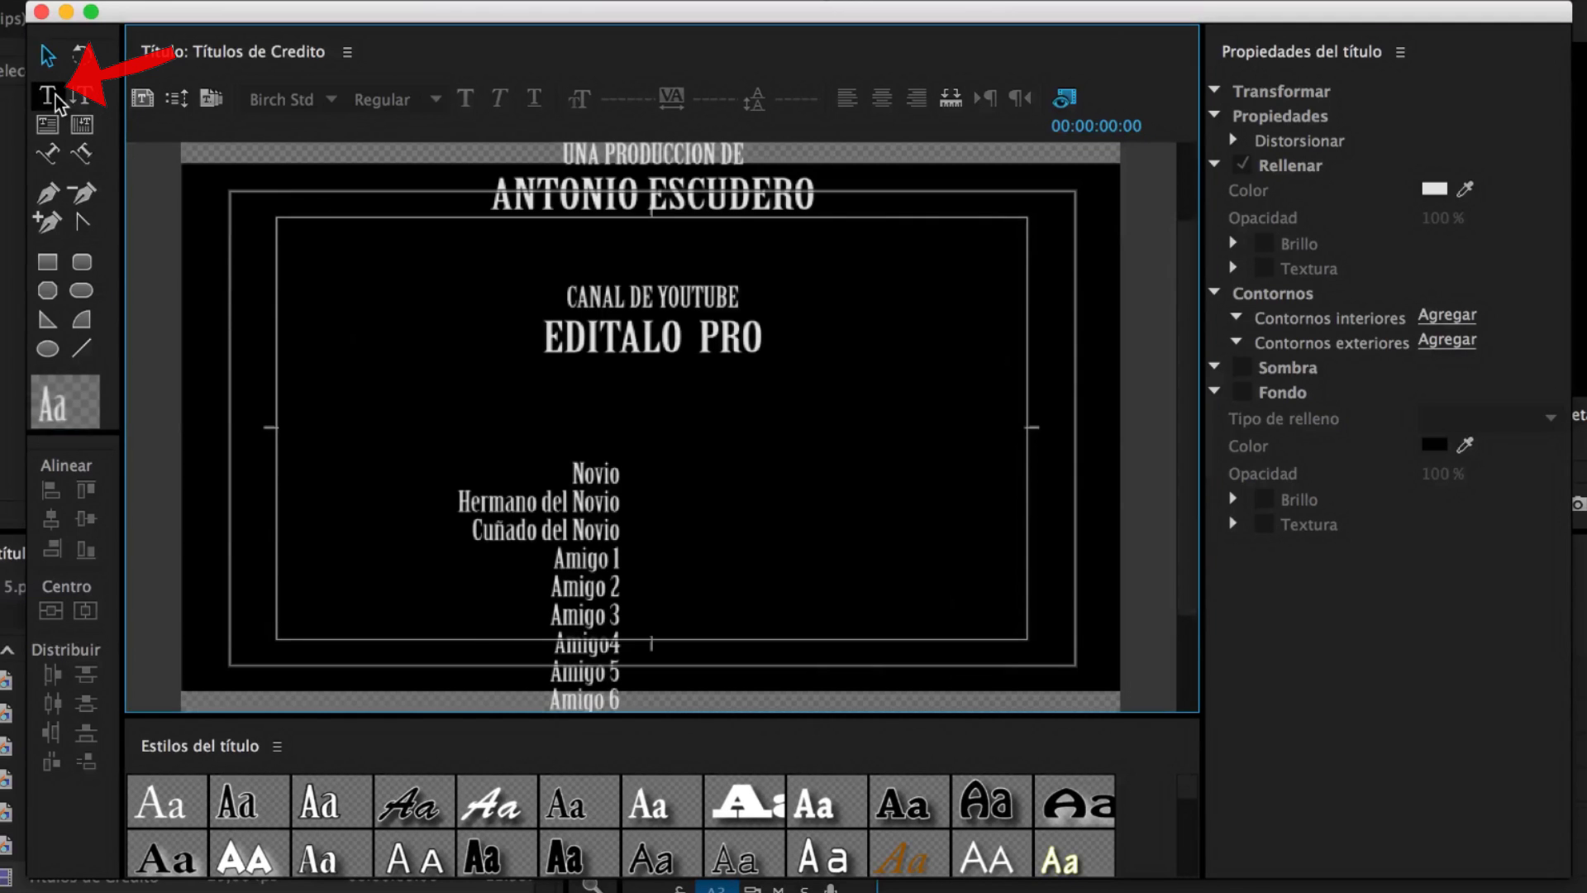
# Type a column of eleven people's names beside the roles list, one per line
pyautogui.click(698, 457)
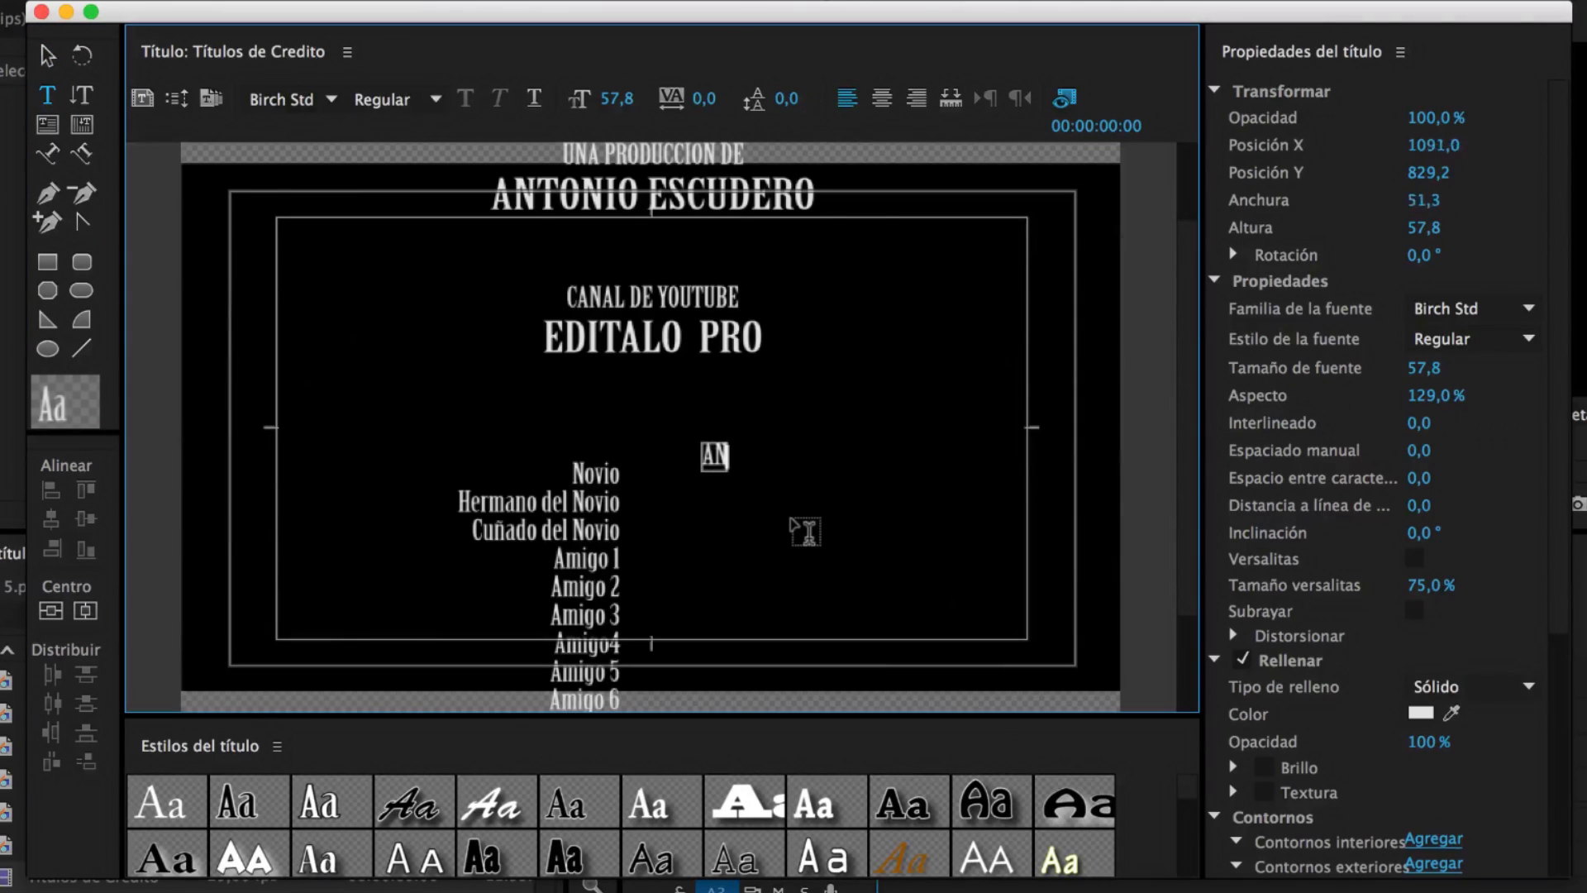
pyautogui.press('Return')
pyautogui.press('Return')
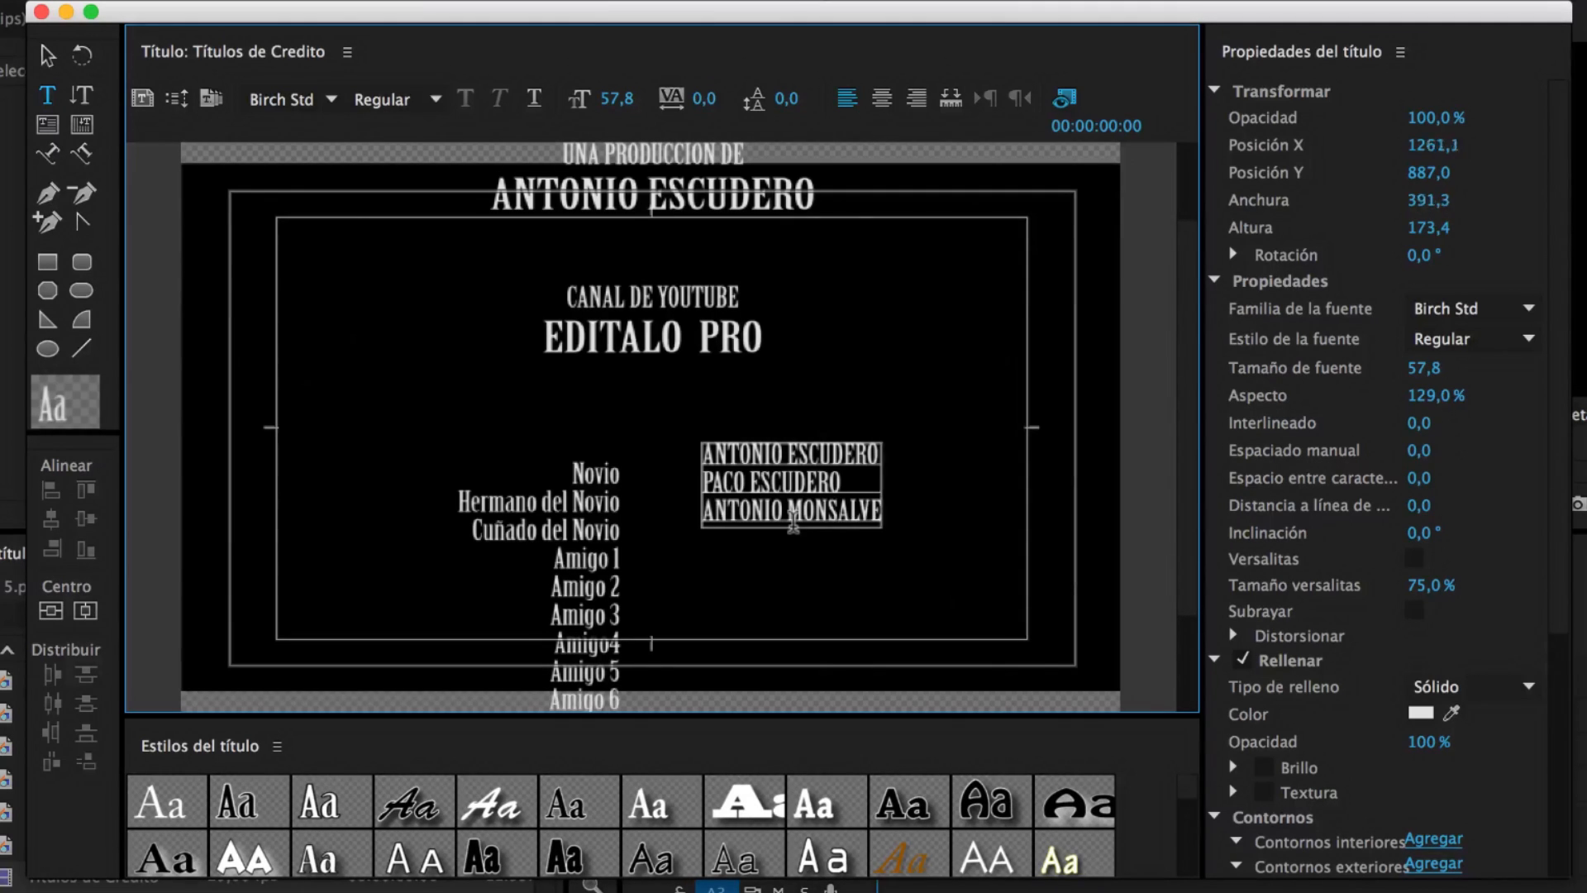
pyautogui.press('Return')
pyautogui.press('Return')
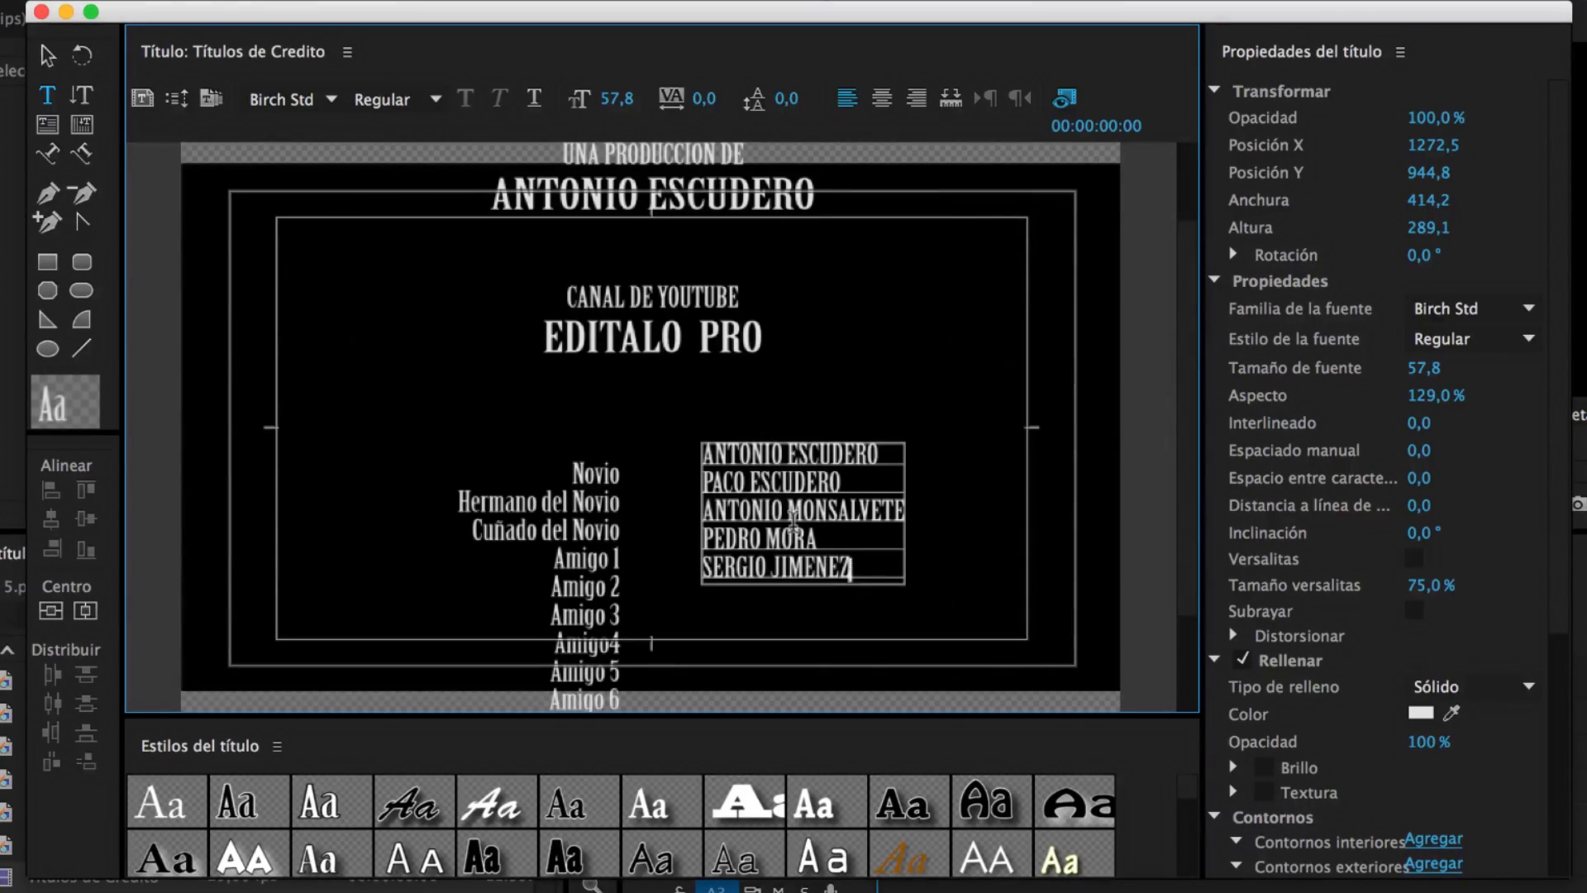
pyautogui.press('Return')
pyautogui.press('Return')
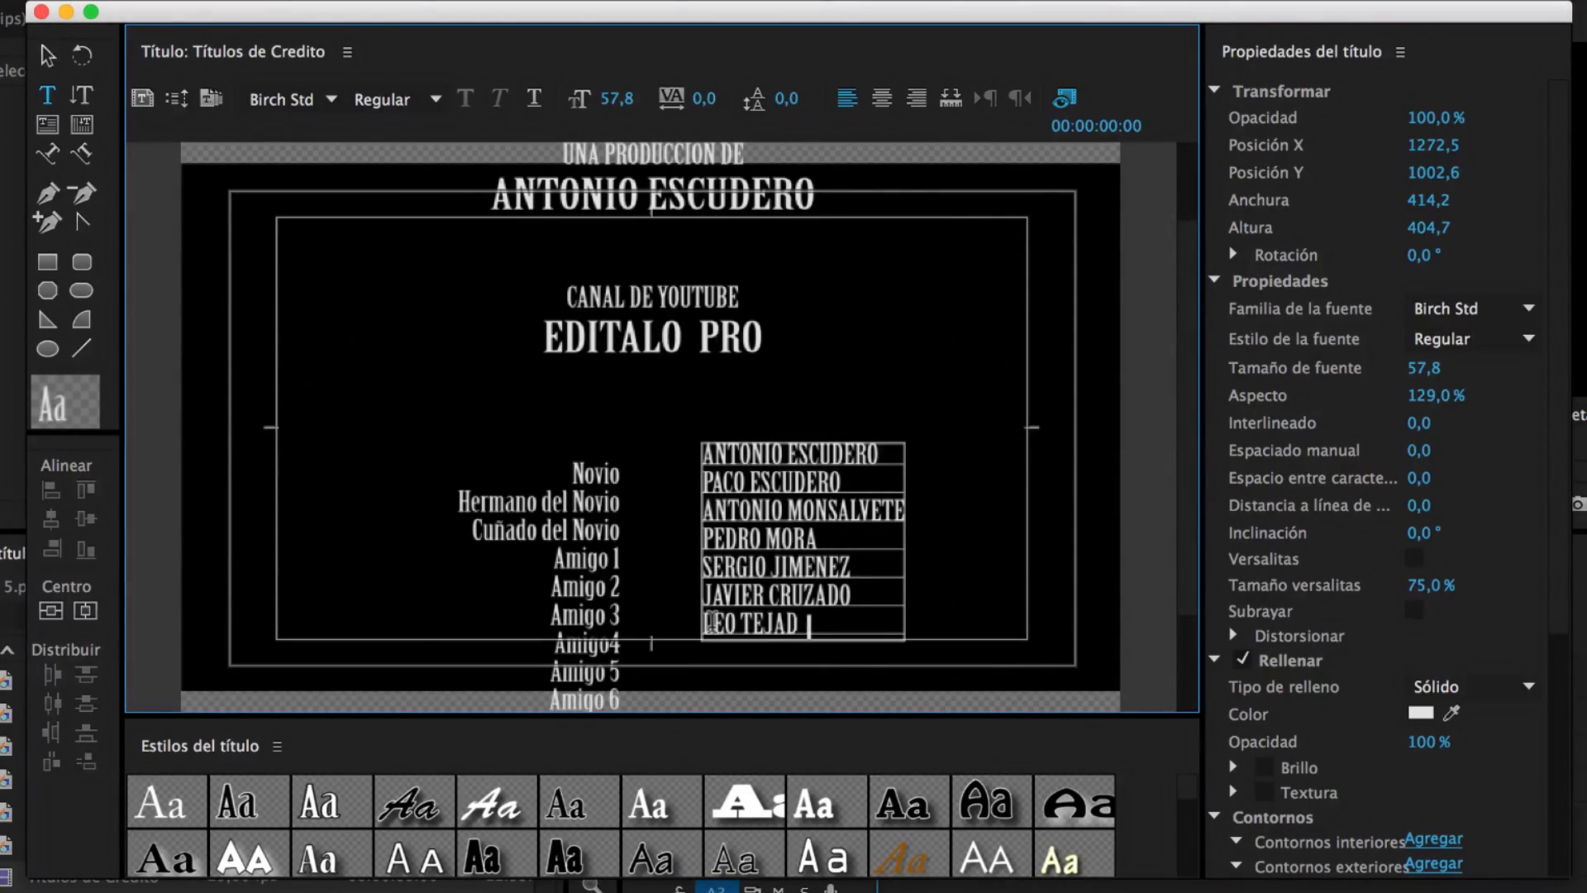
pyautogui.press('Return')
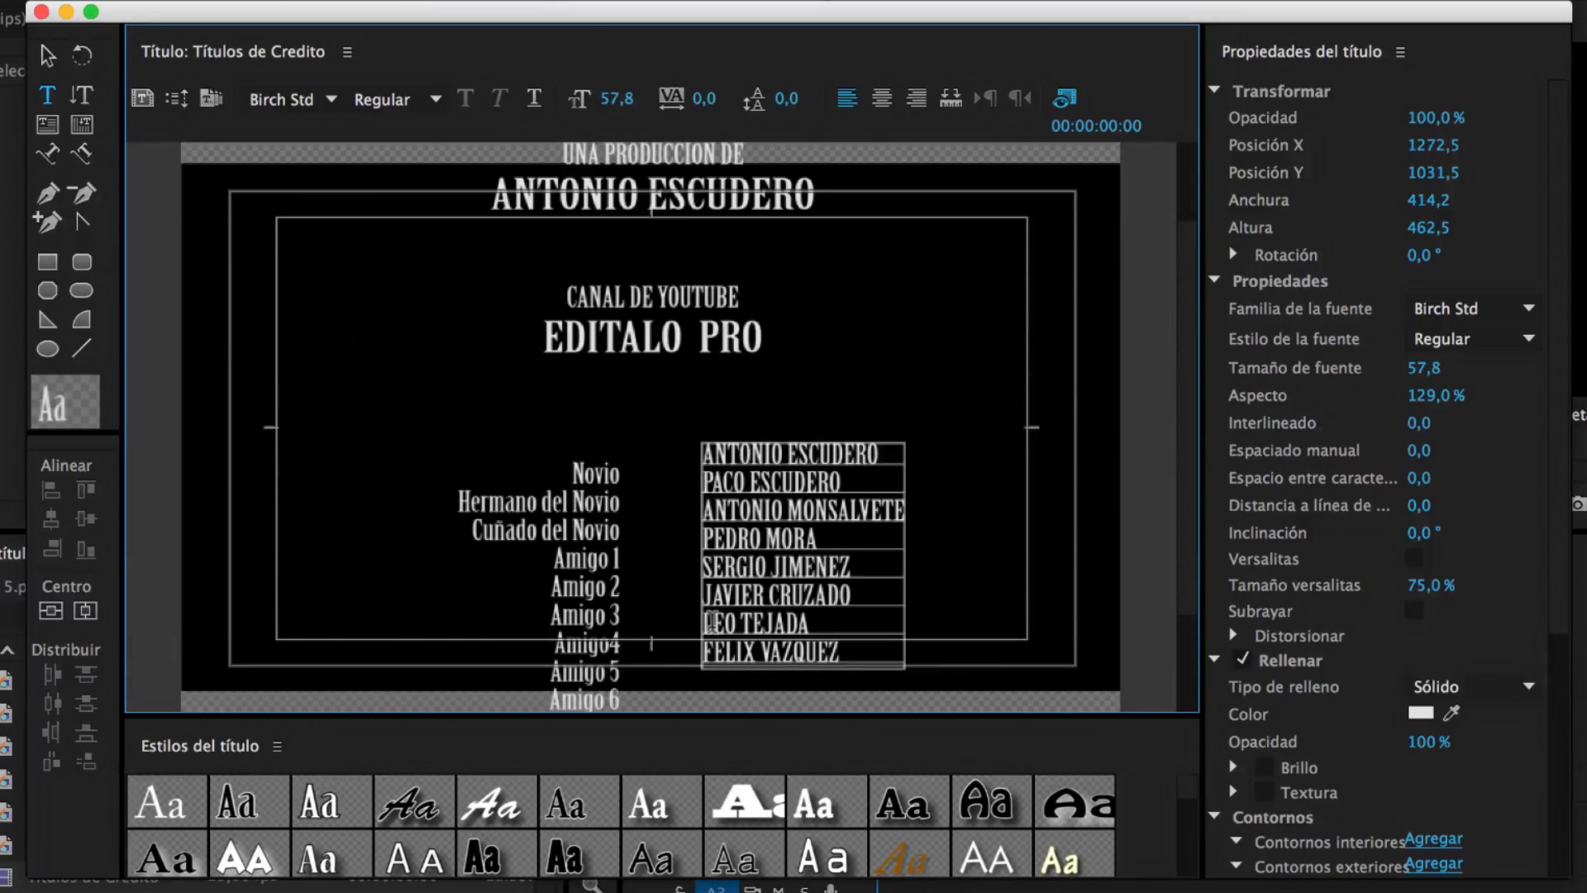
pyautogui.press('Return')
pyautogui.press('Return')
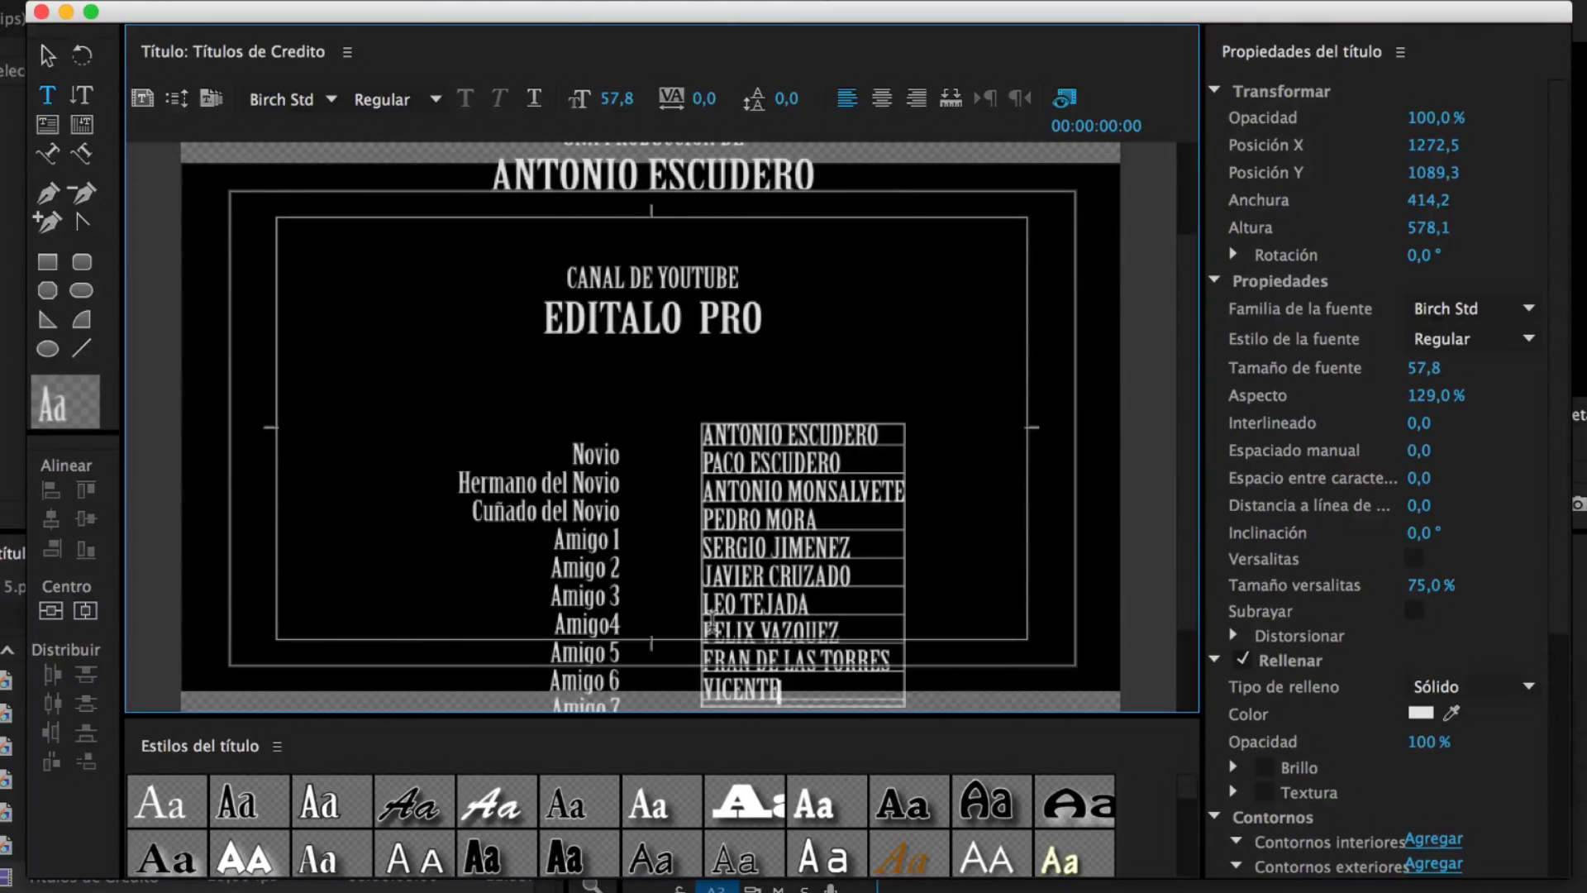
pyautogui.press('Return')
pyautogui.write('ENRIQUE "EL CHURRERO"')
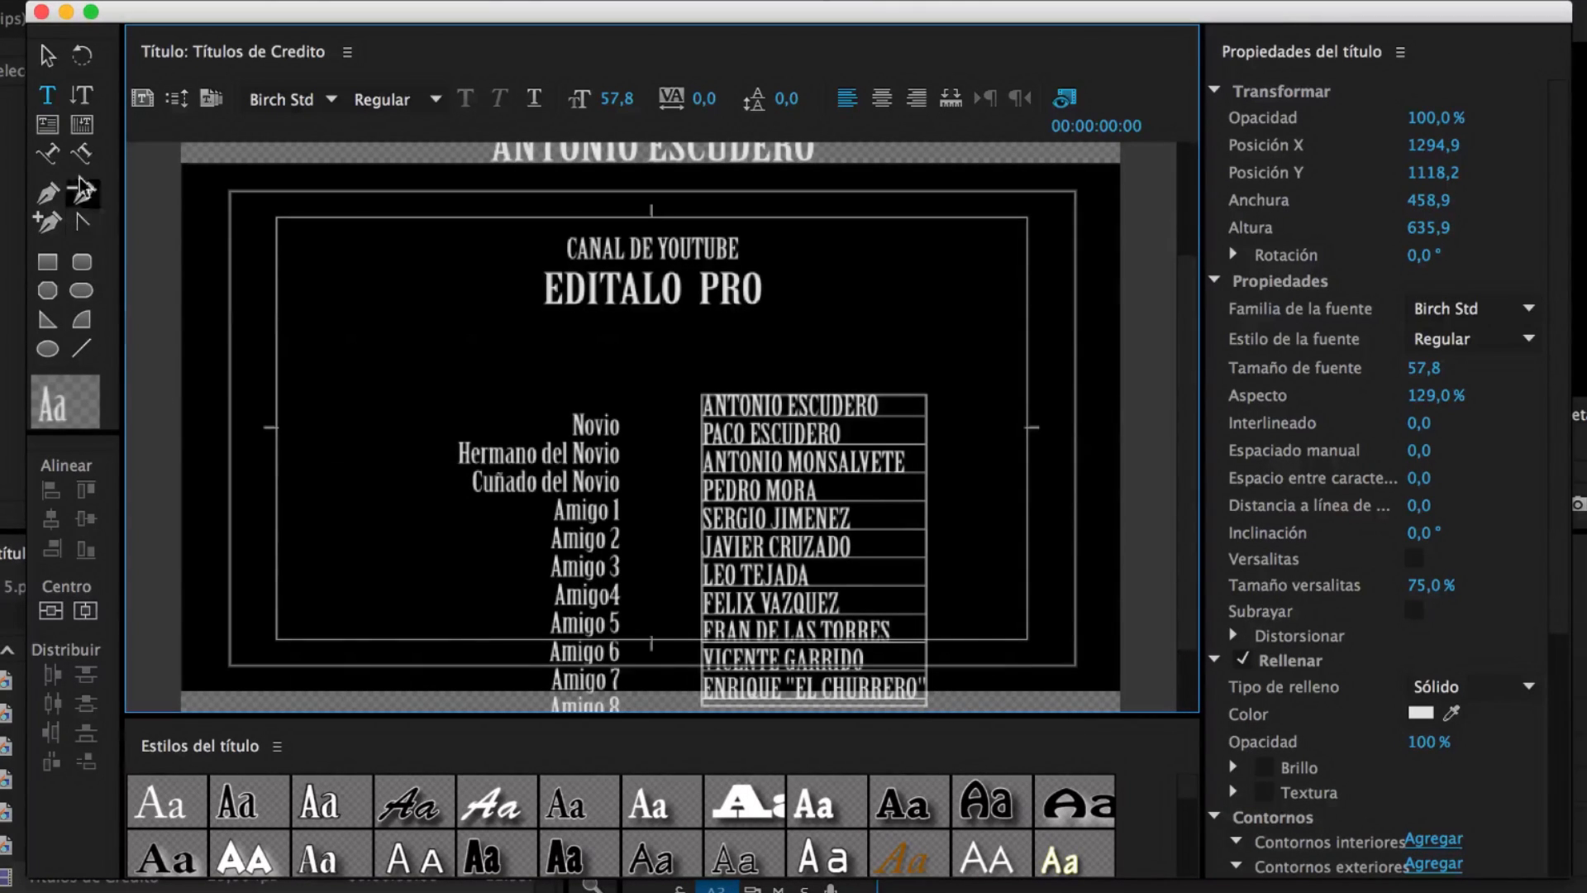
# Shift the names and roles columns slightly right and deselect them
pyautogui.click(47, 55)
pyautogui.moveTo(775, 414); pyautogui.dragTo(733, 410)
pyautogui.click(744, 362)
pyautogui.moveTo(585, 447); pyautogui.dragTo(595, 446)
pyautogui.click(918, 612)
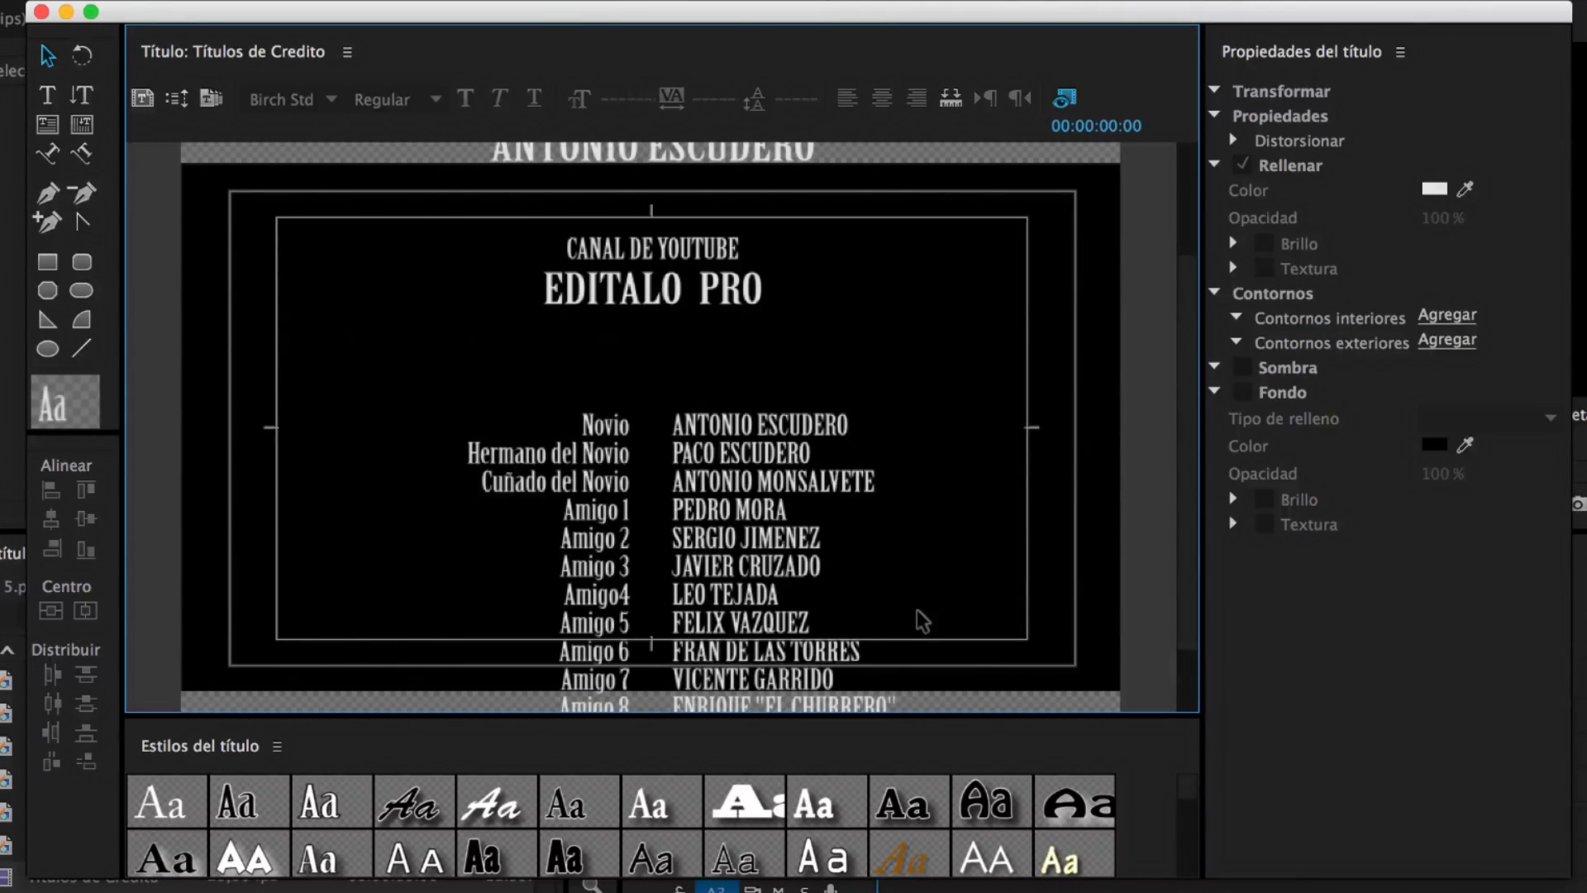
# Scroll the title canvas down to the AGRADECIMIENTOS thank-you messages and deselect all text
pyautogui.moveTo(1191, 402)
pyautogui.mouseDown()
pyautogui.moveTo(1191, 201)
pyautogui.moveTo(1201, 589)
pyautogui.mouseUp()
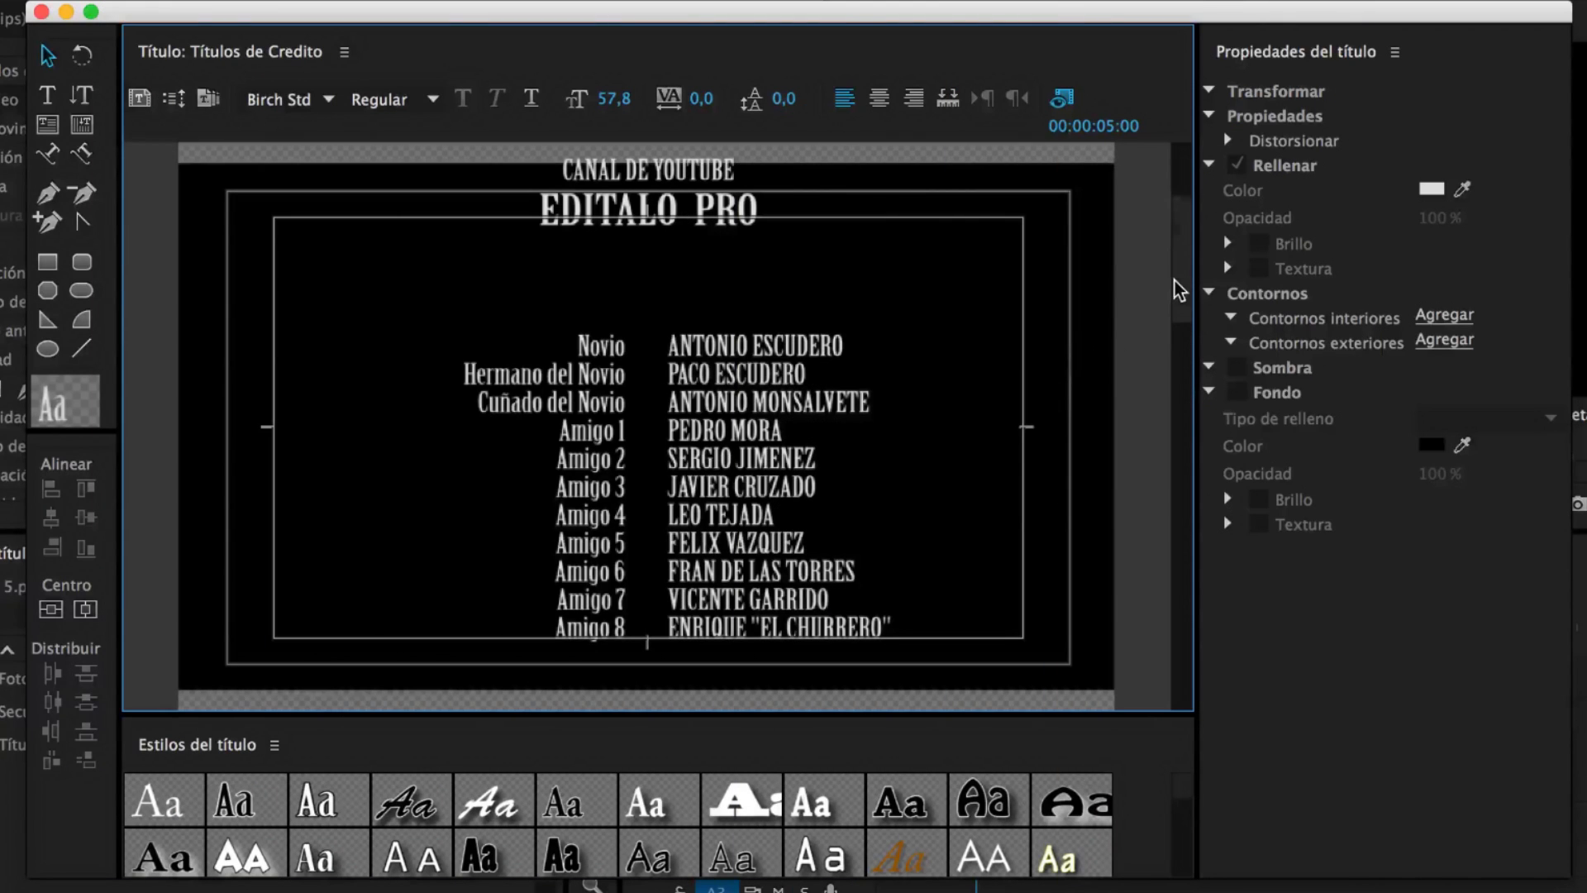
pyautogui.moveTo(1177, 284); pyautogui.dragTo(1186, 678)
pyautogui.click(1091, 625)
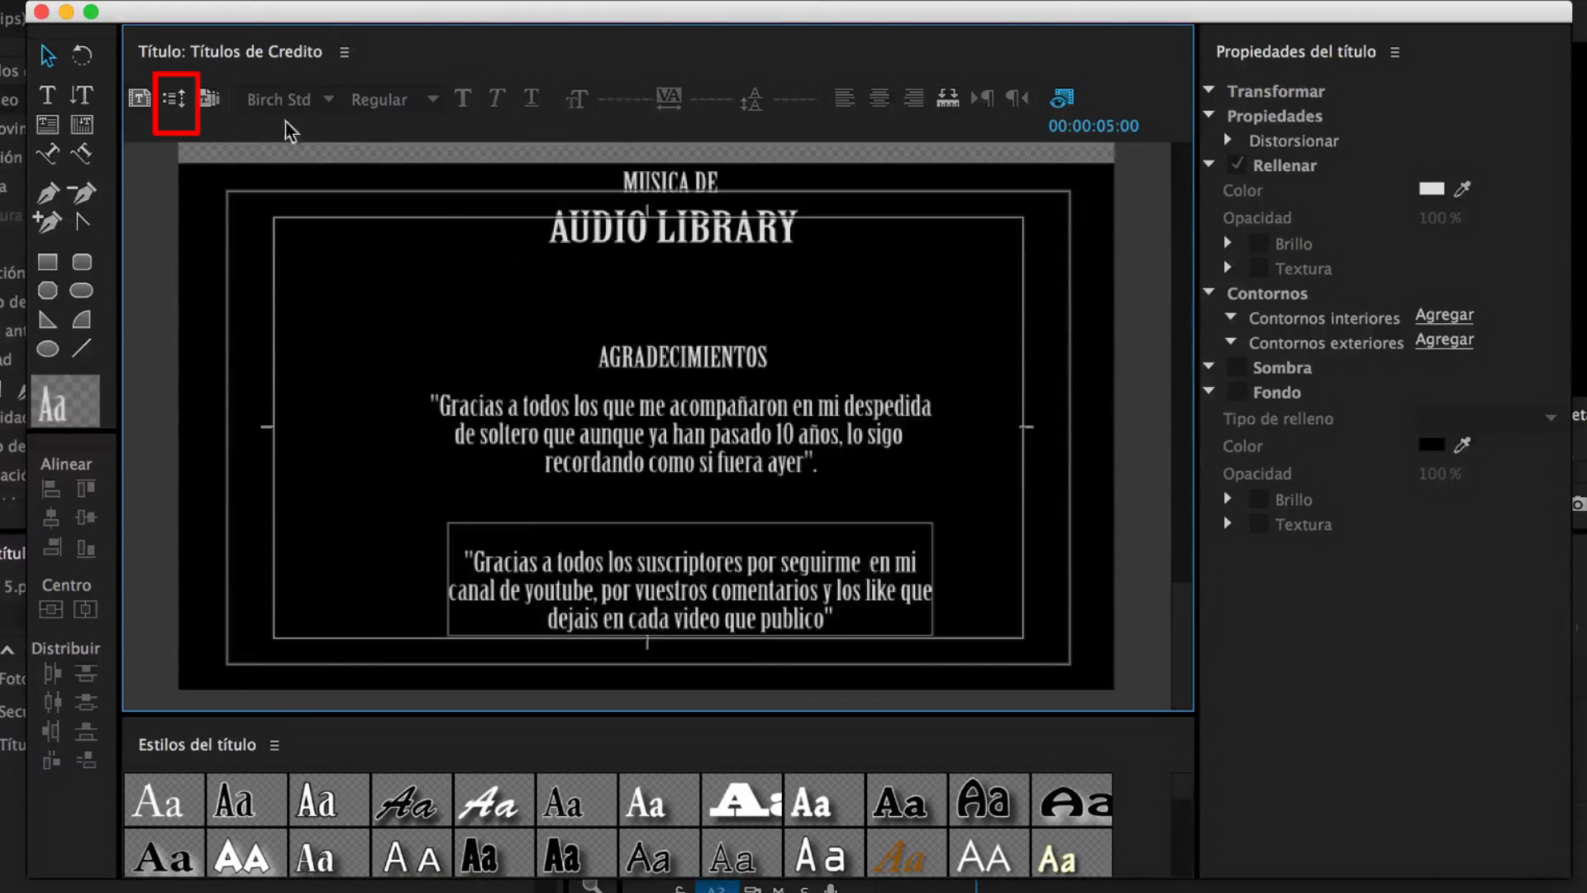
# Make the credits roll (Desplazamiento) start off screen and end off screen
pyautogui.click(175, 101)
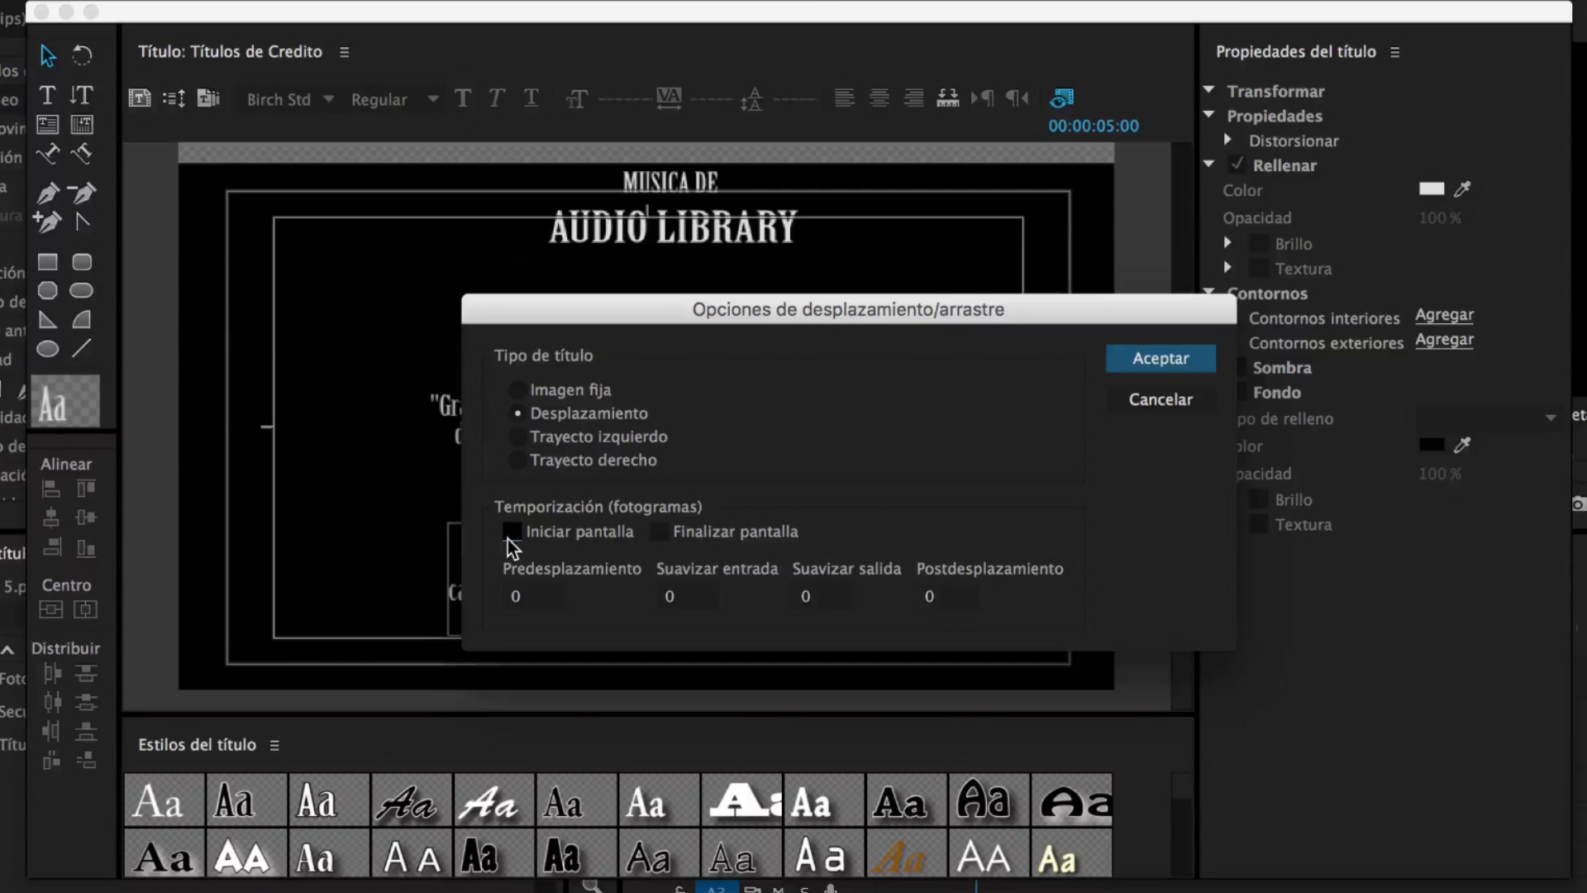
pyautogui.click(660, 532)
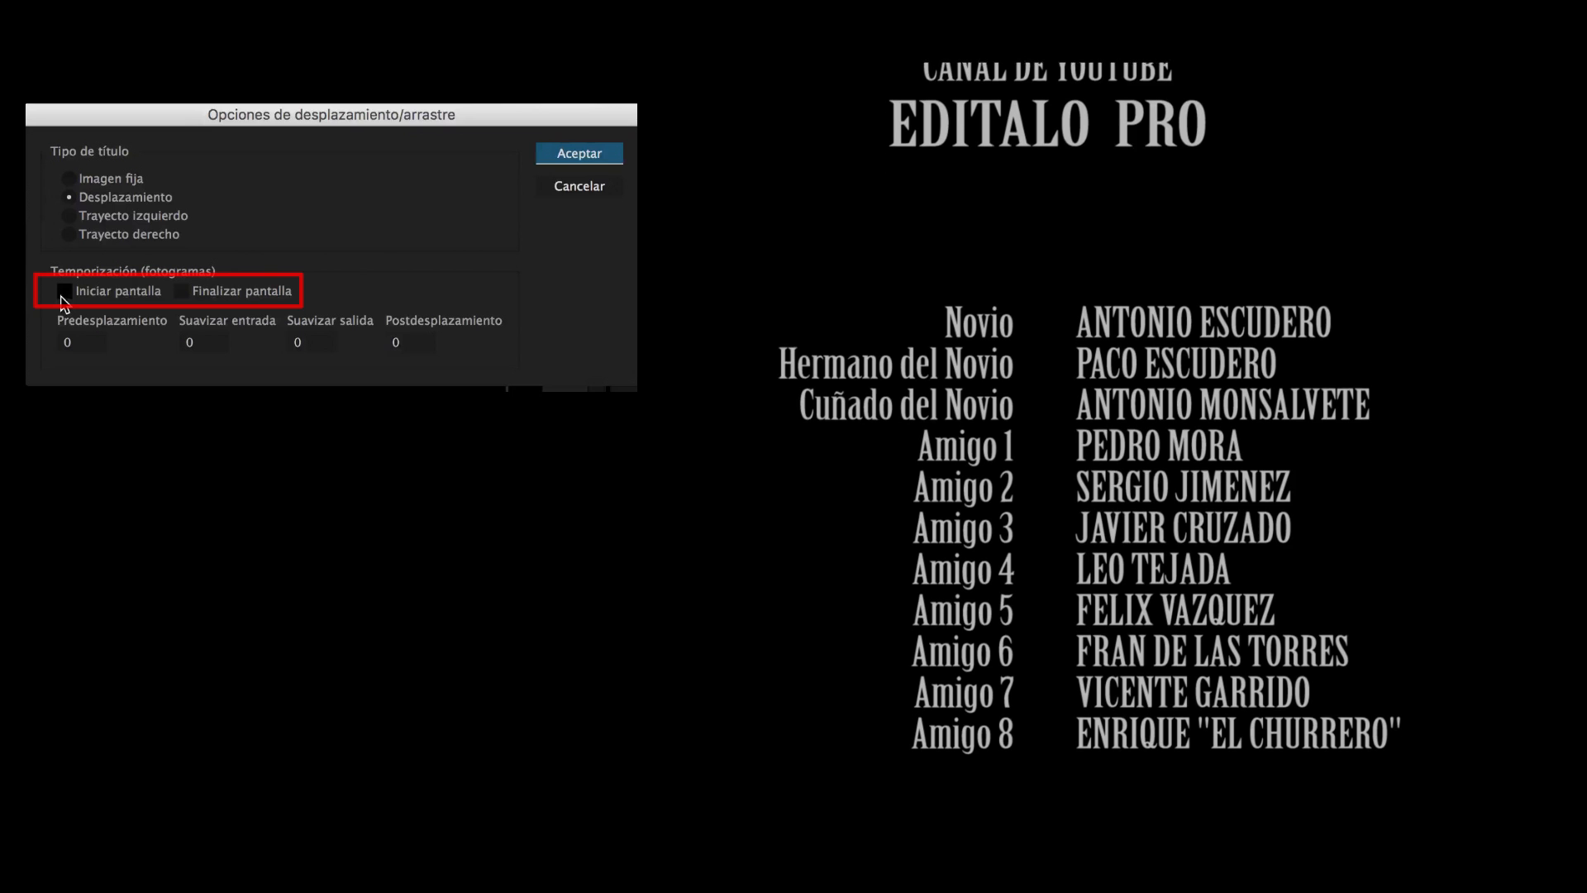
pyautogui.click(62, 293)
pyautogui.click(182, 292)
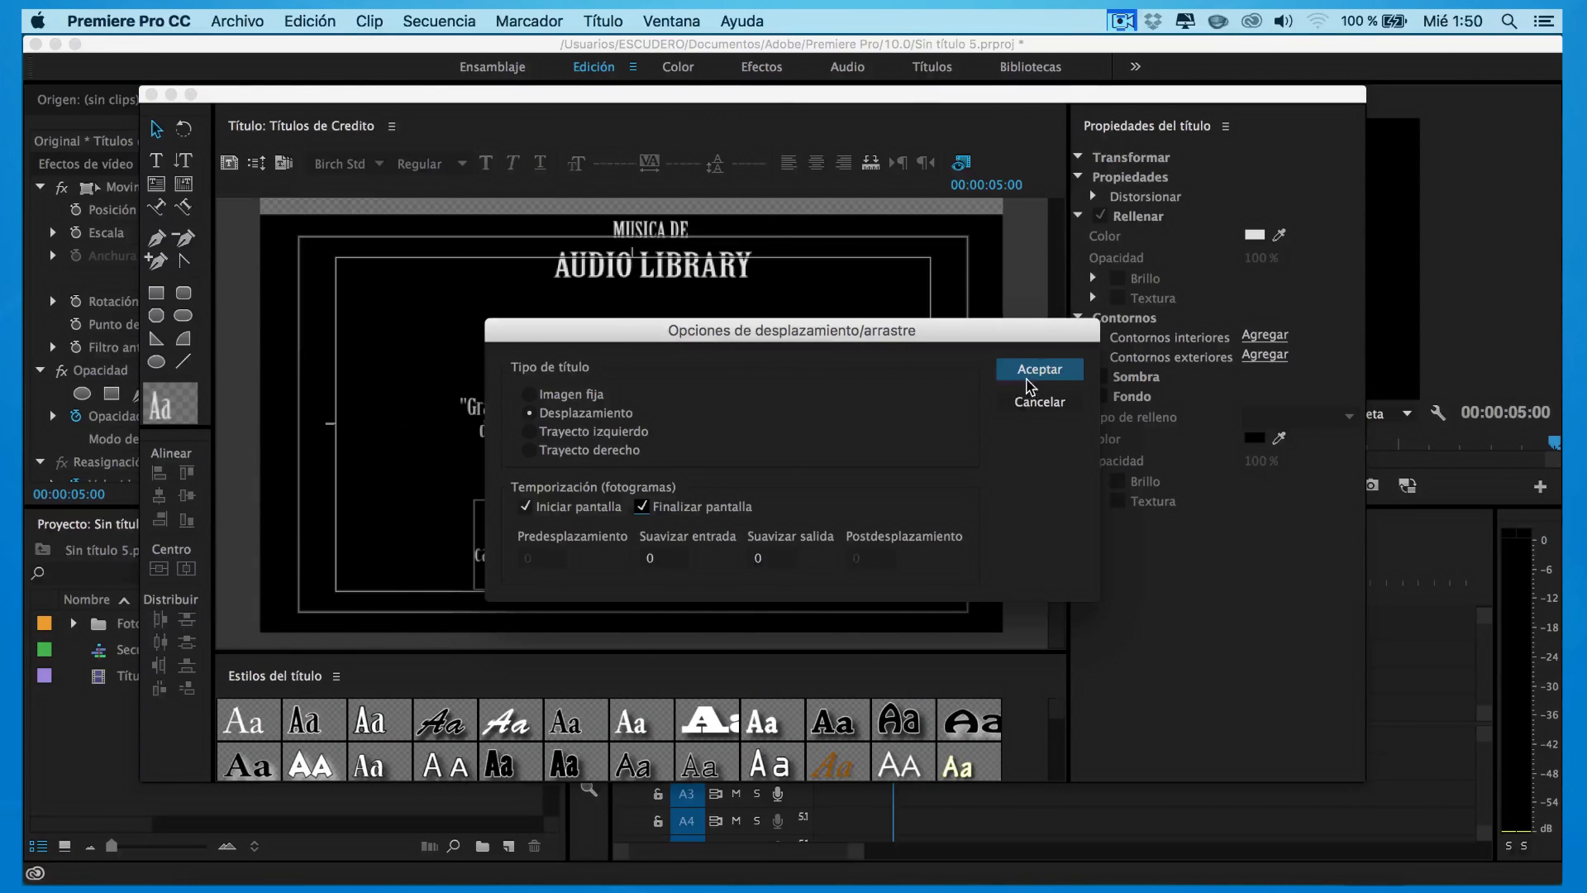
pyautogui.click(1030, 384)
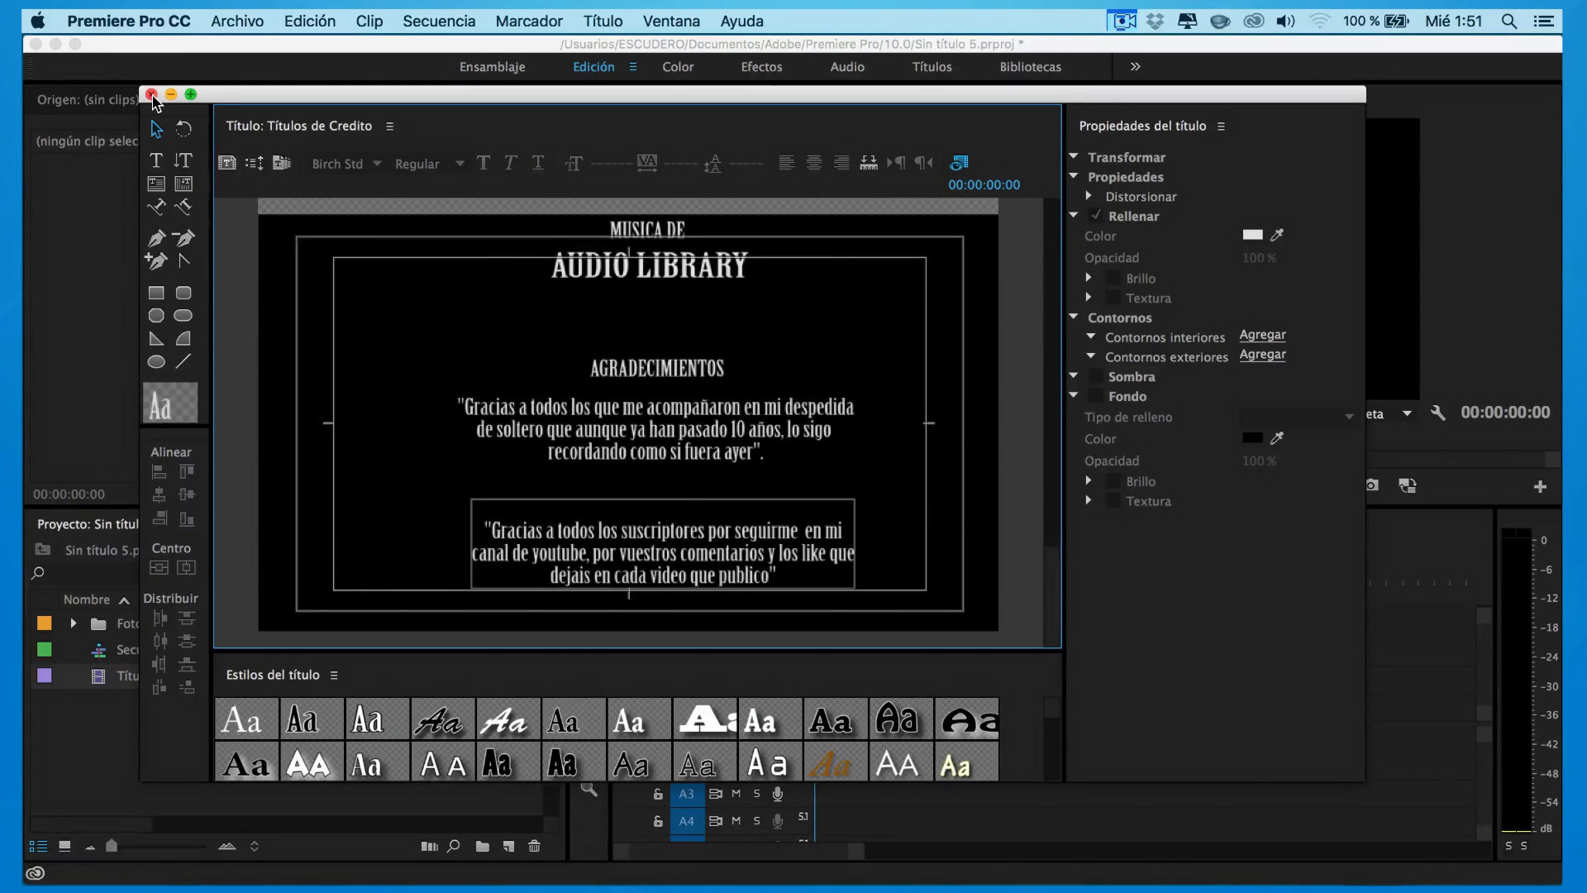
# Close the title editor, place Títulos de Credito at 00:00 on V2, and preview it
pyautogui.click(152, 95)
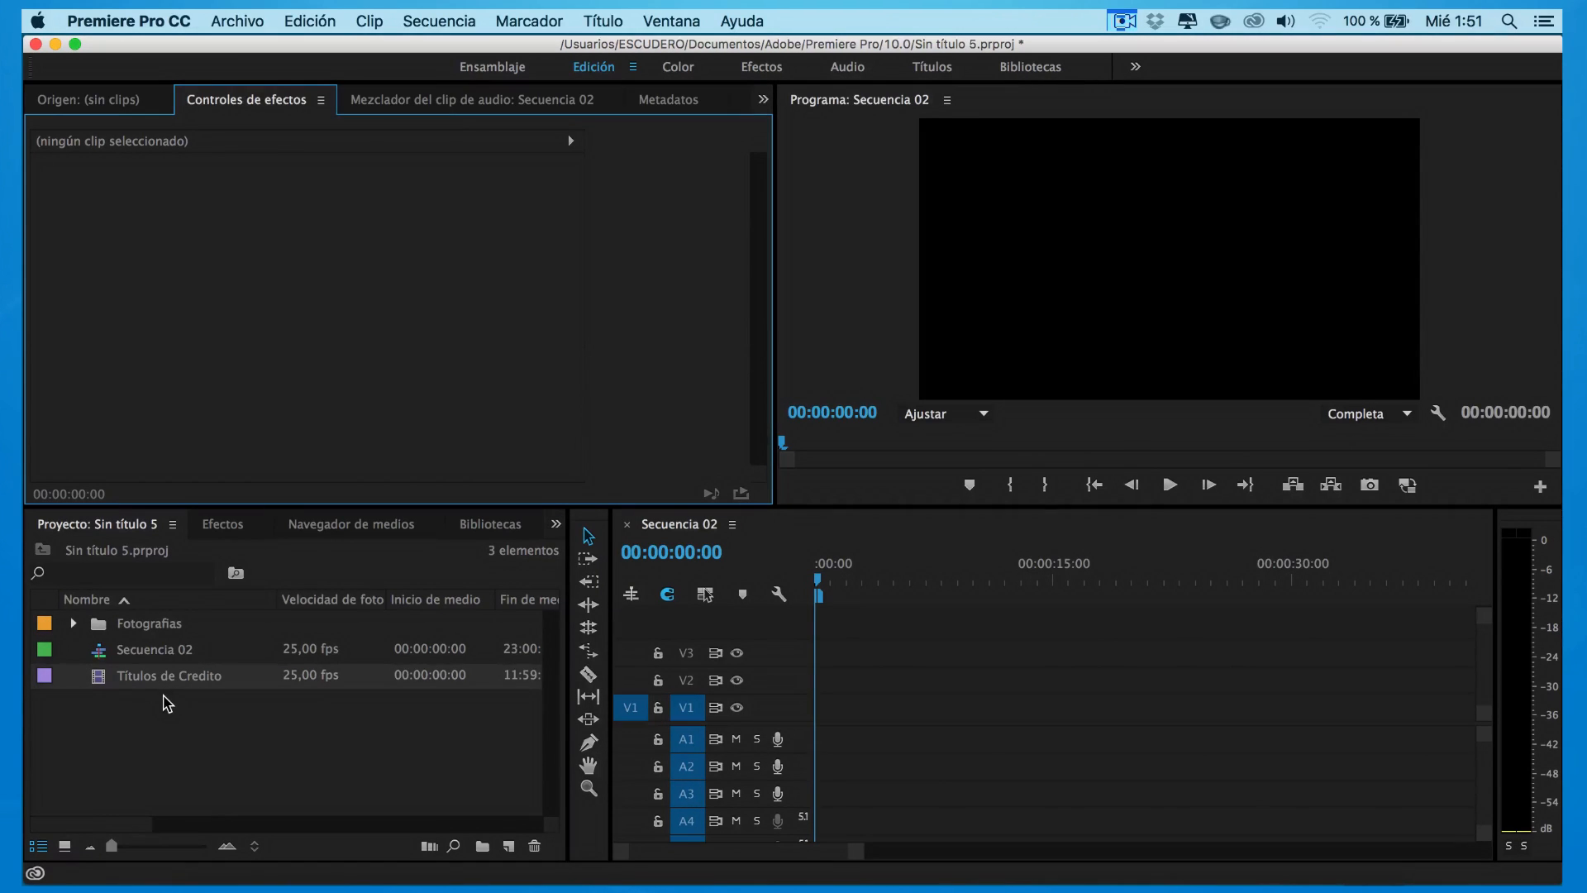
pyautogui.moveTo(90, 689); pyautogui.dragTo(810, 682)
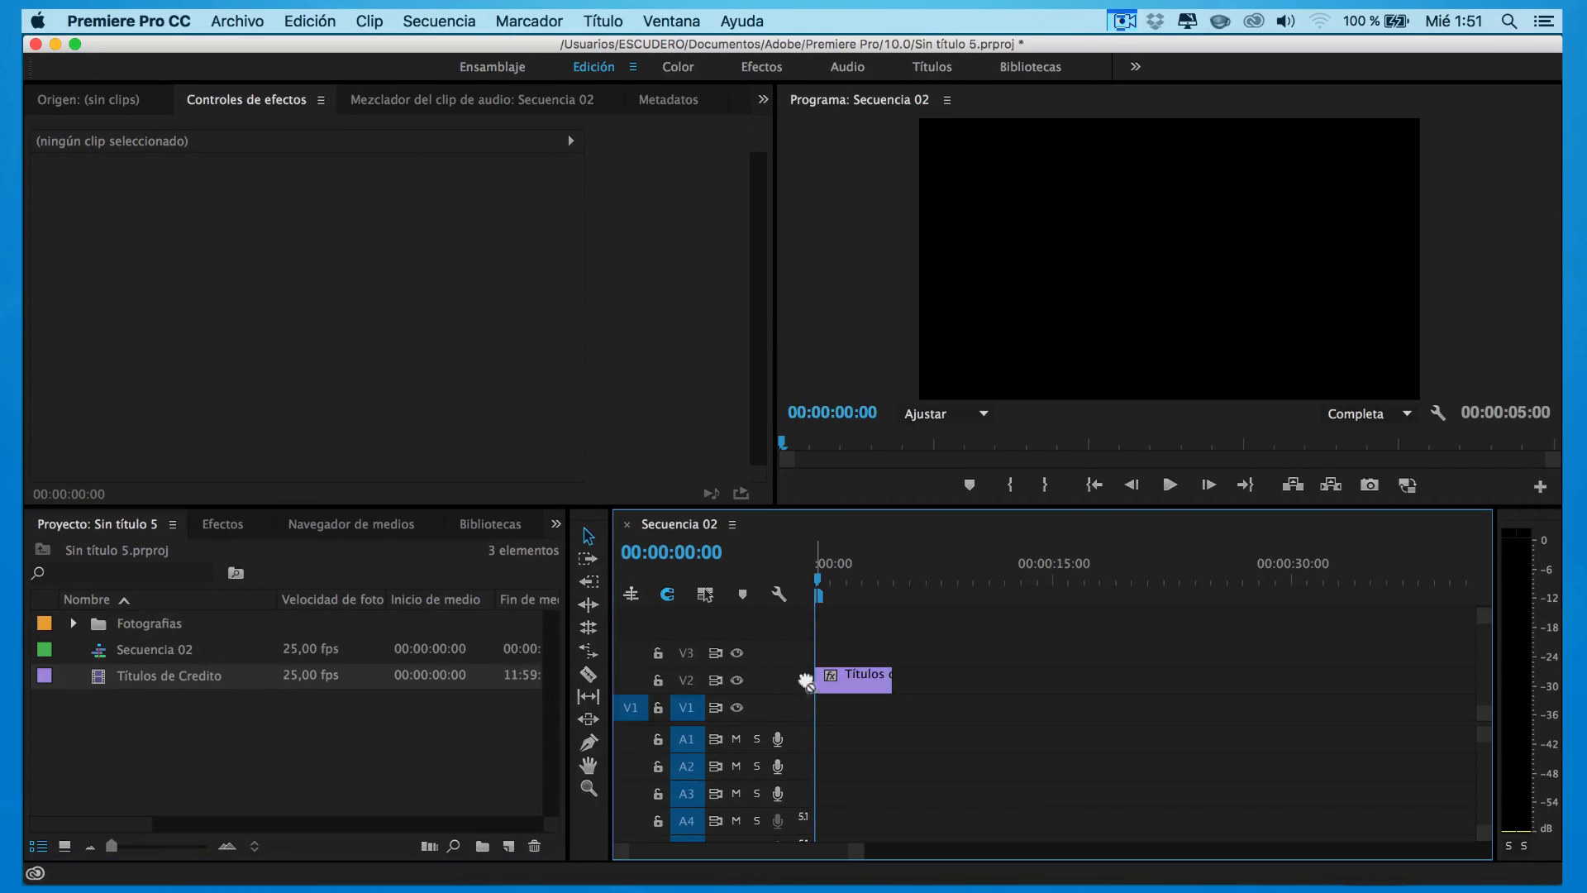
pyautogui.click(1170, 484)
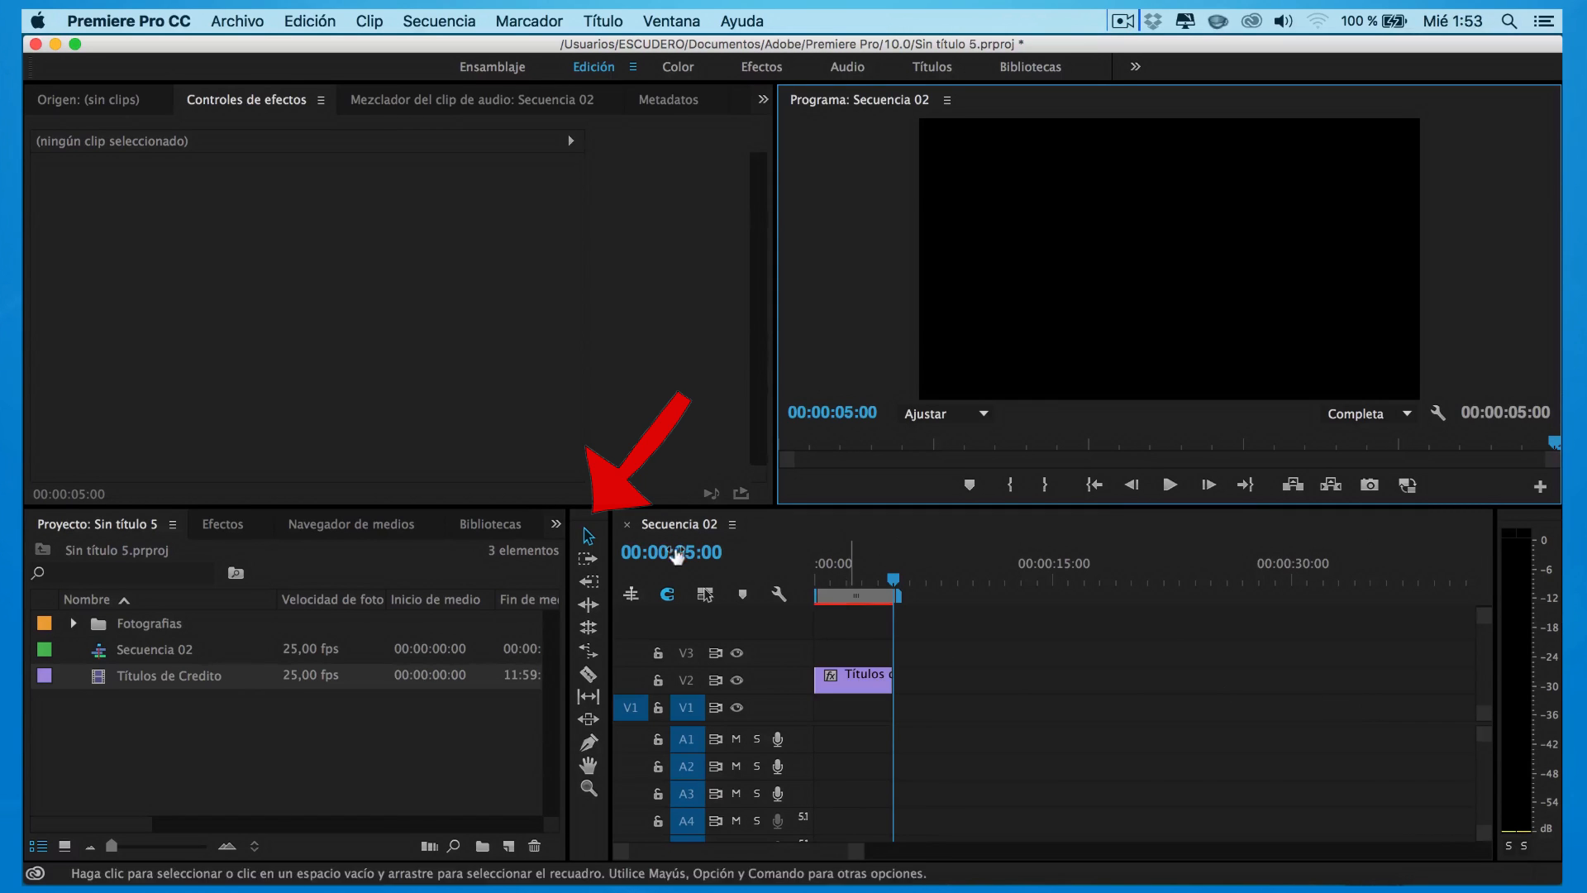
# Extend the credits clip on V2 to 00:00:16:11 and replay it from the start
pyautogui.moveTo(893, 680); pyautogui.dragTo(1069, 681)
pyautogui.click(816, 579)
pyautogui.press('space')
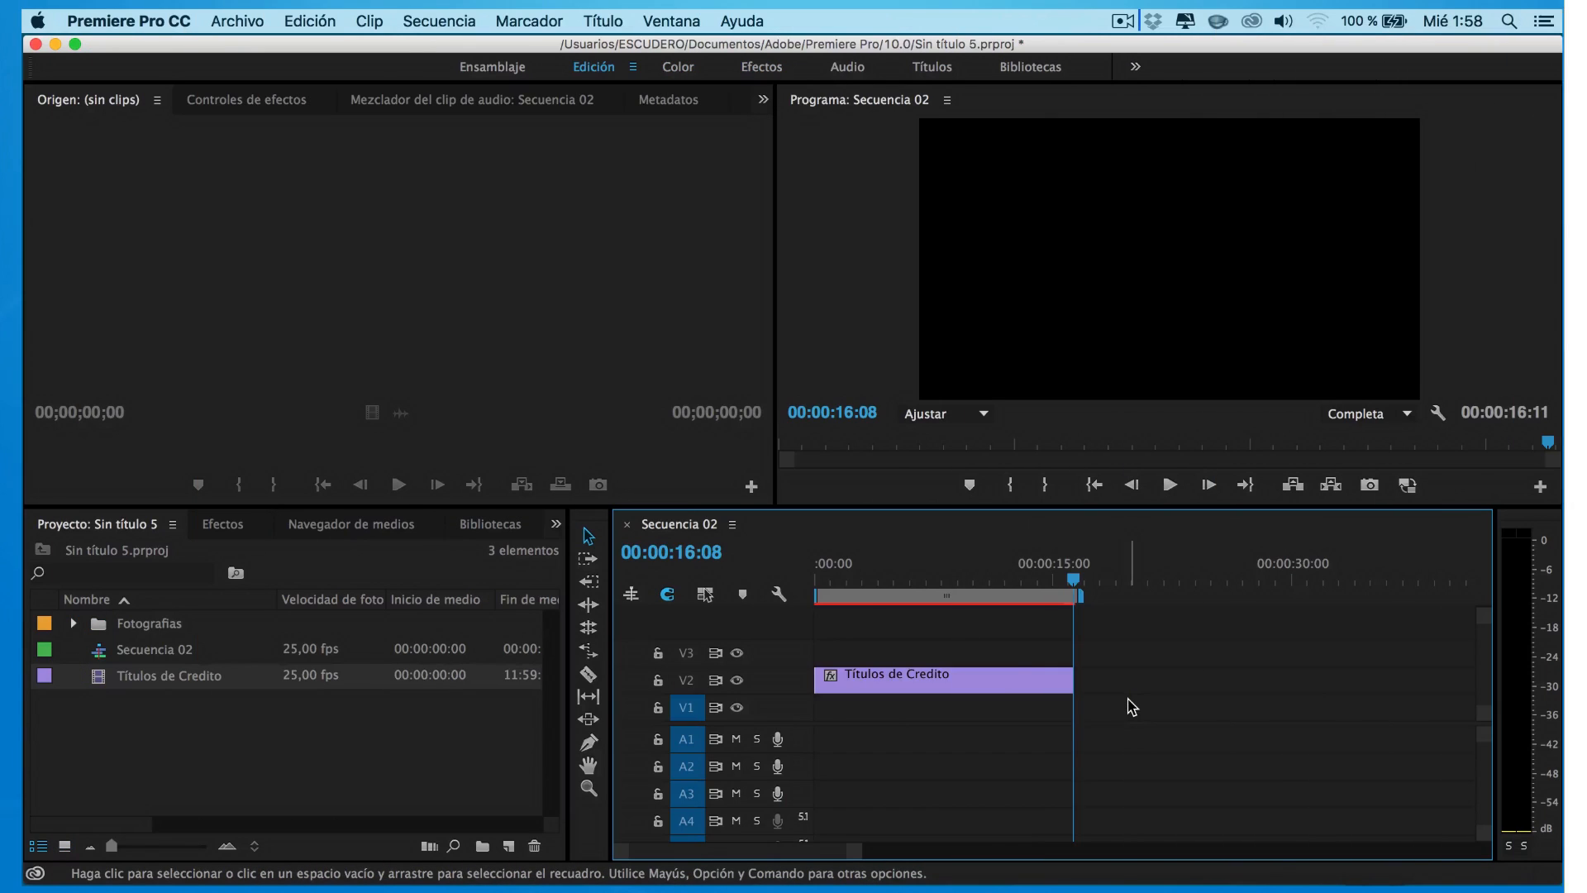
# Scale the Títulos de Credito clip to 79 and set its X position to 1307
pyautogui.click(951, 683)
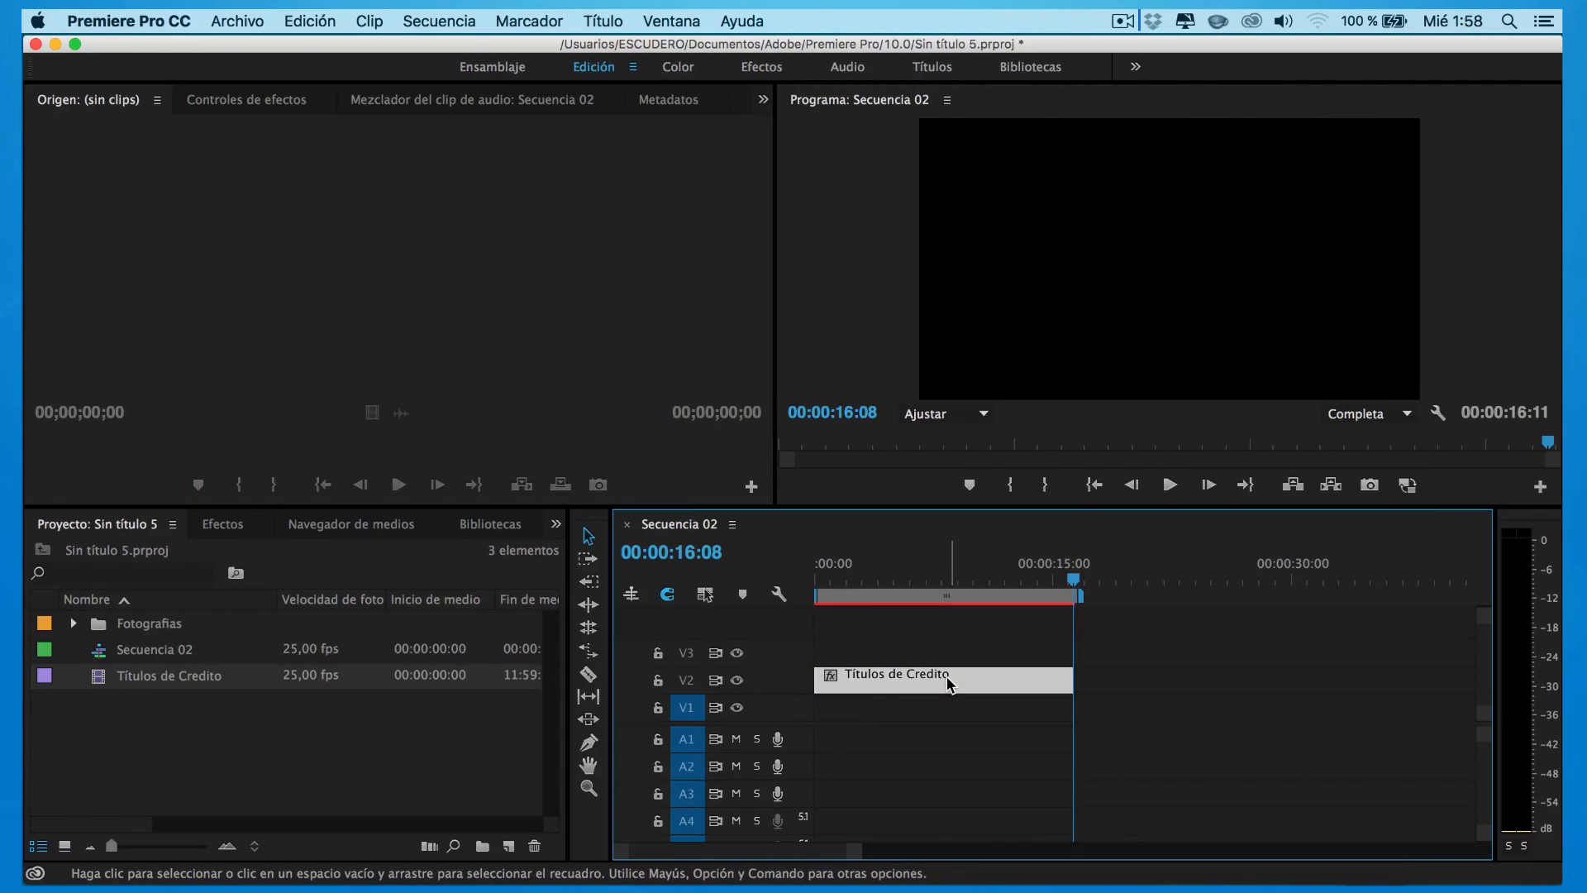
pyautogui.moveTo(1074, 581); pyautogui.dragTo(909, 584)
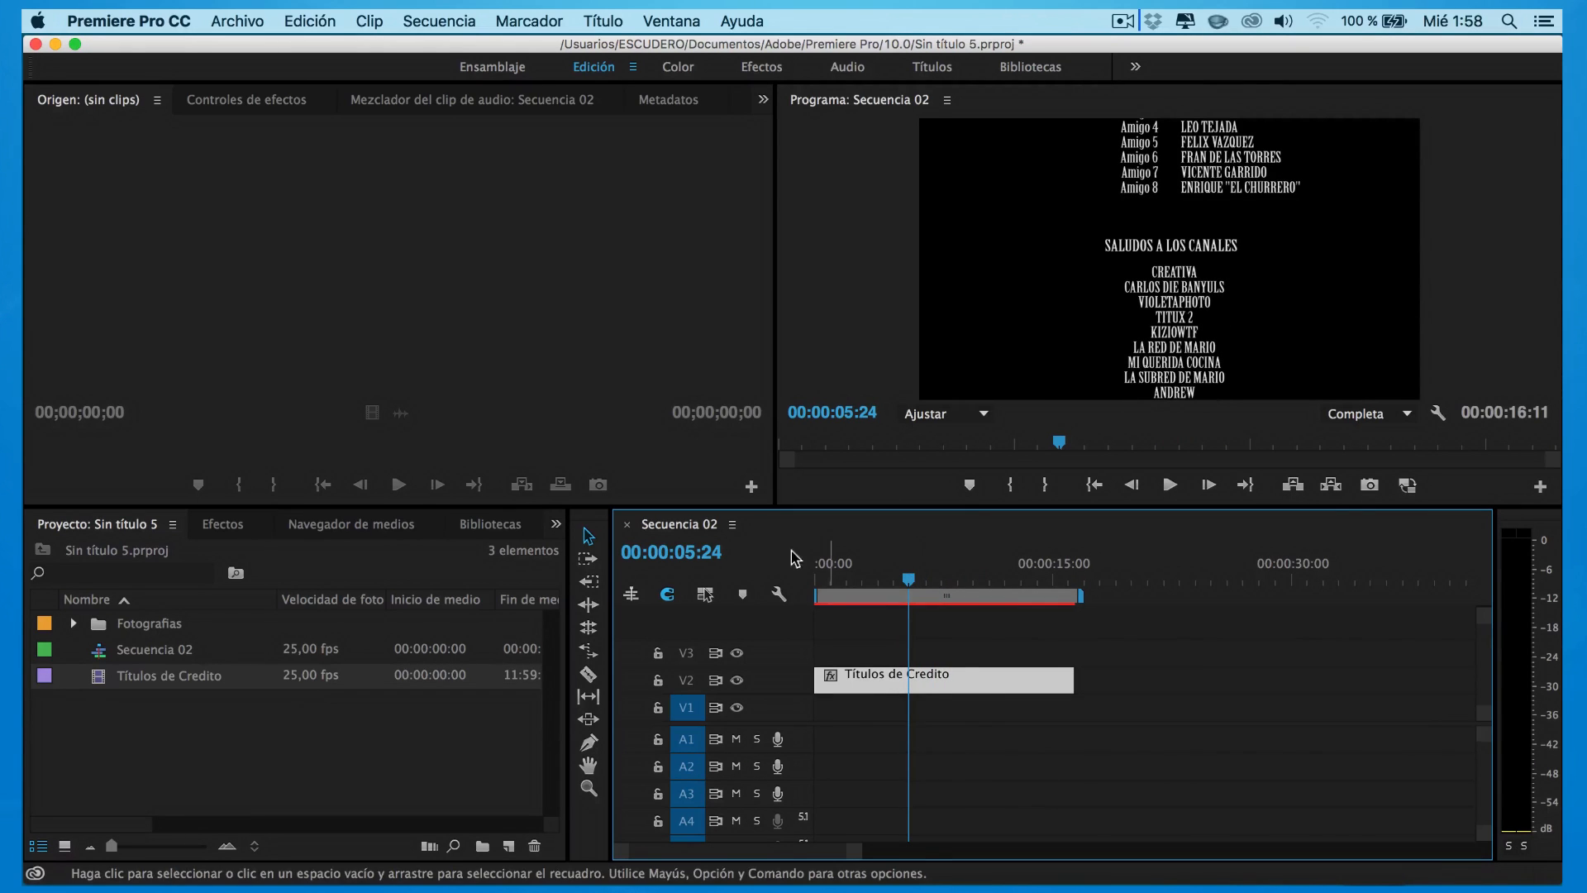
pyautogui.click(247, 100)
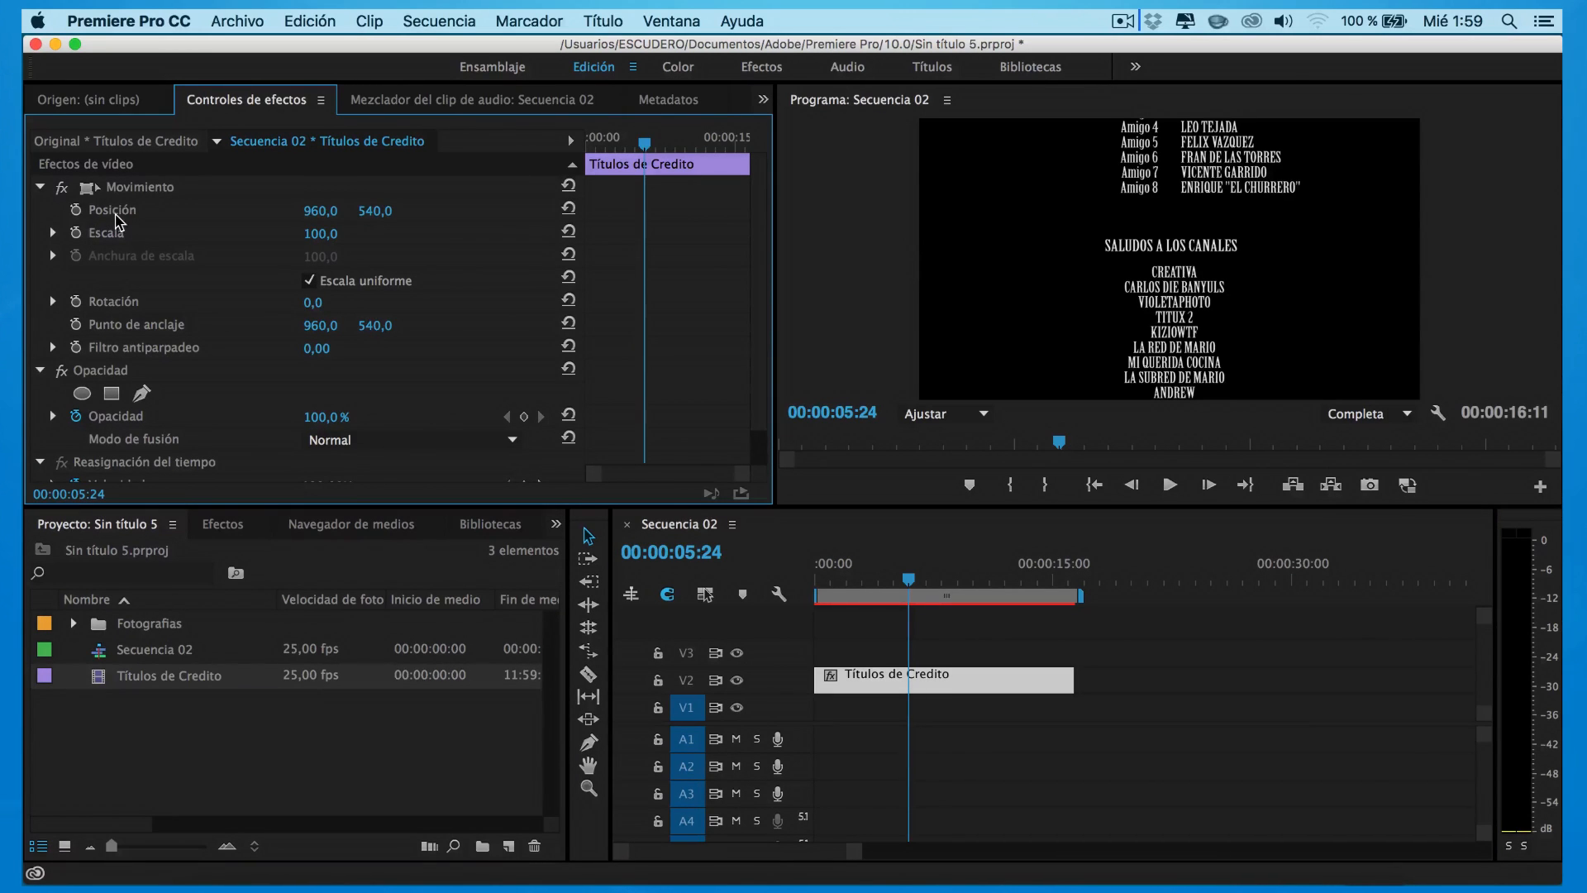
pyautogui.moveTo(333, 236)
pyautogui.mouseDown()
pyautogui.moveTo(372, 211)
pyautogui.moveTo(450, 211)
pyautogui.moveTo(322, 207)
pyautogui.mouseUp()
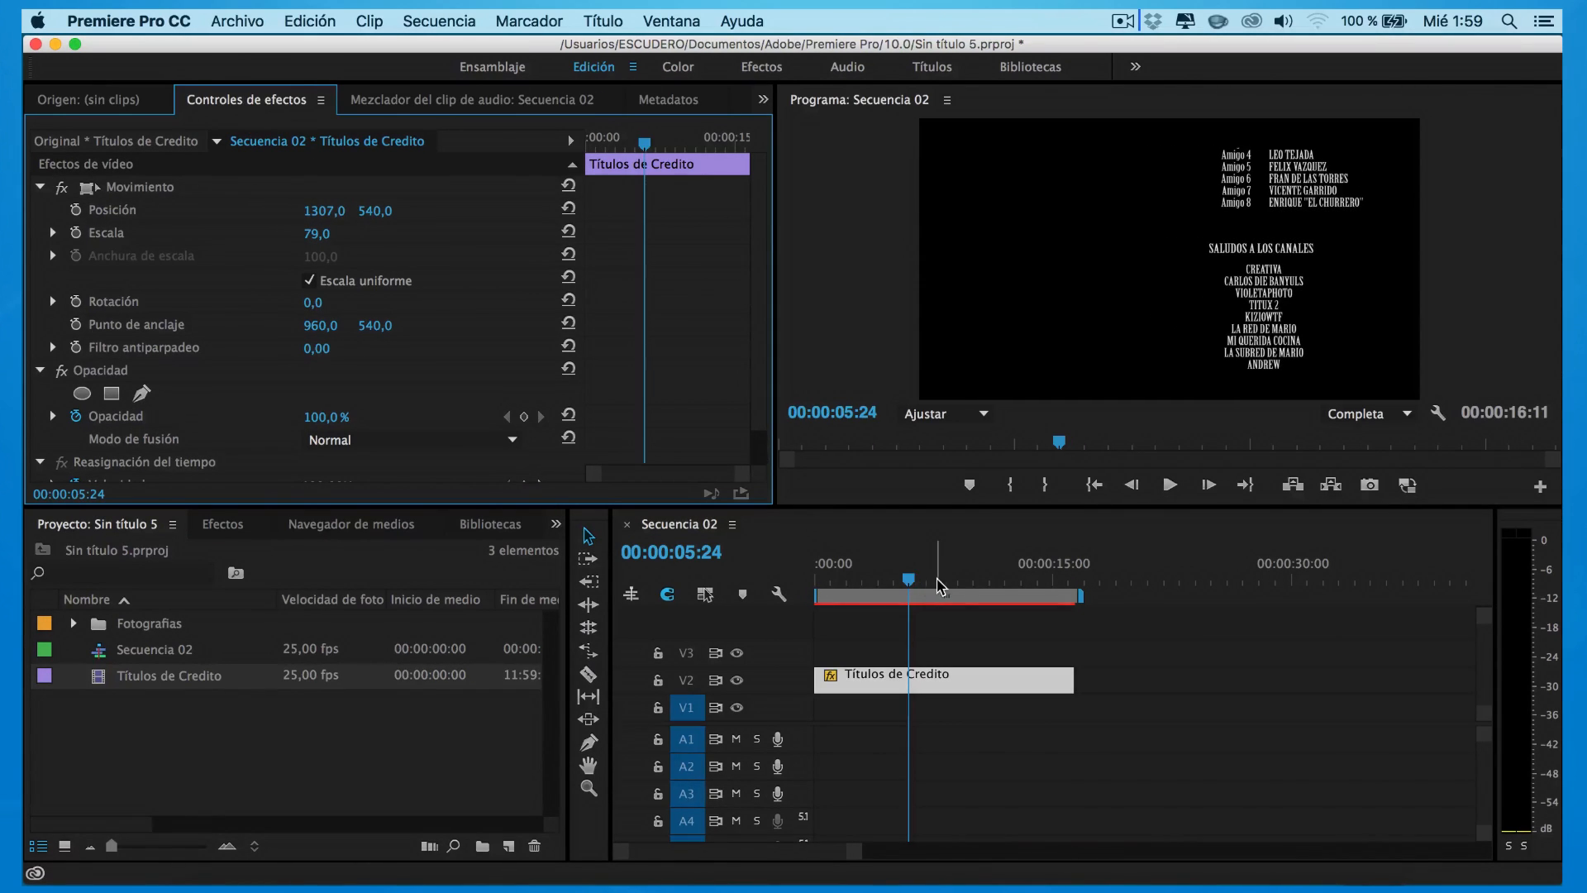
pyautogui.moveTo(912, 593); pyautogui.dragTo(865, 597)
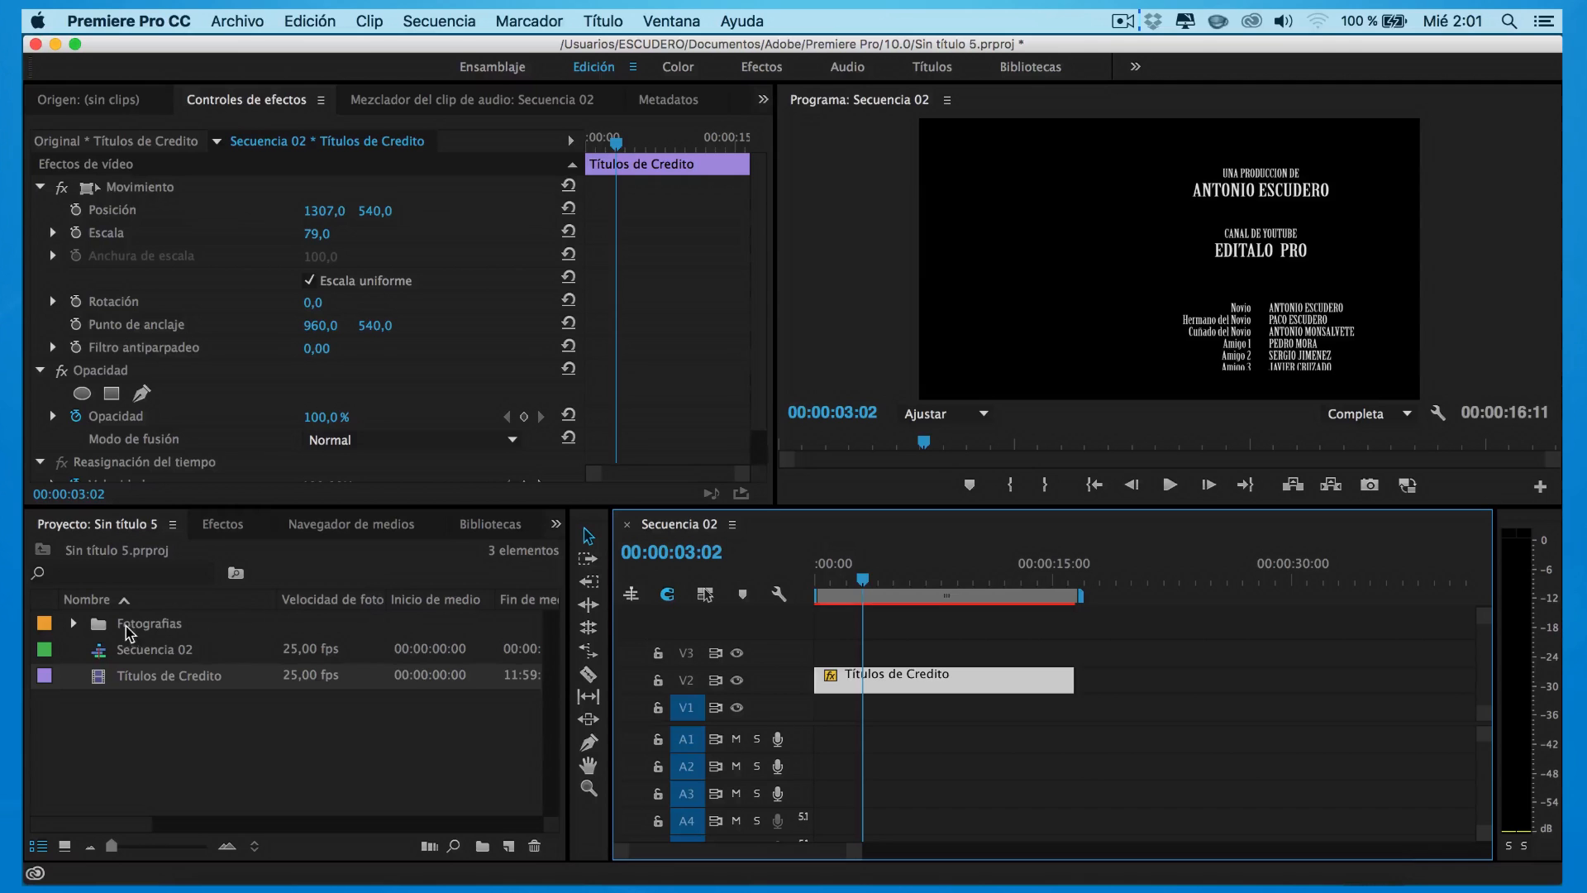
# Place 01.JPG from Fotografias on V3 at 00:00 and set its duration to 00:00:01:00
pyautogui.click(75, 623)
pyautogui.moveTo(138, 653); pyautogui.dragTo(879, 659)
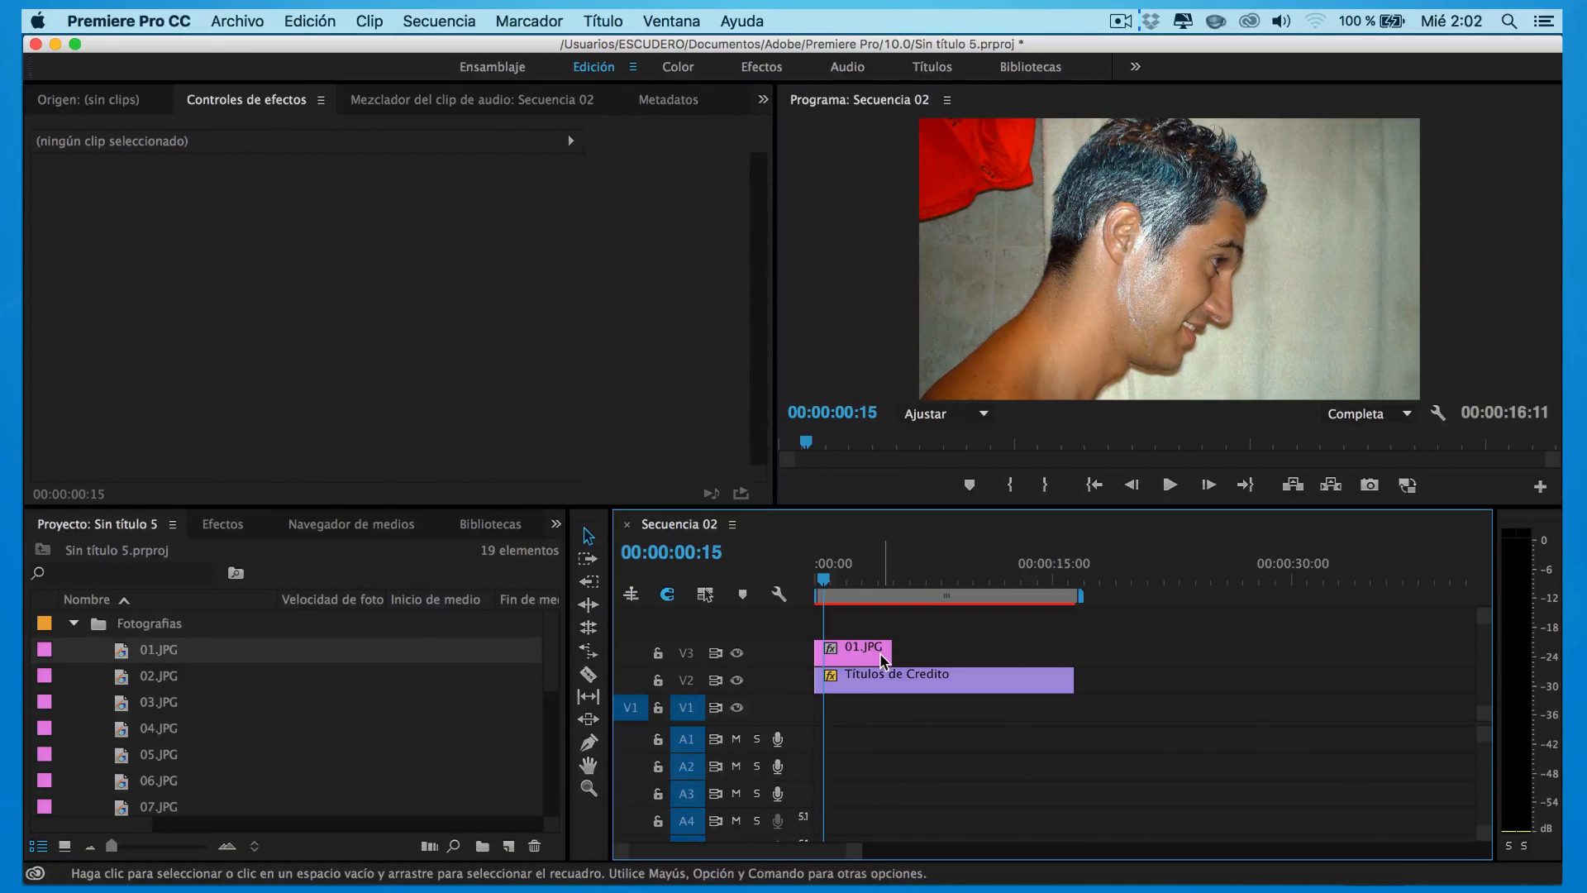
pyautogui.rightClick(883, 658)
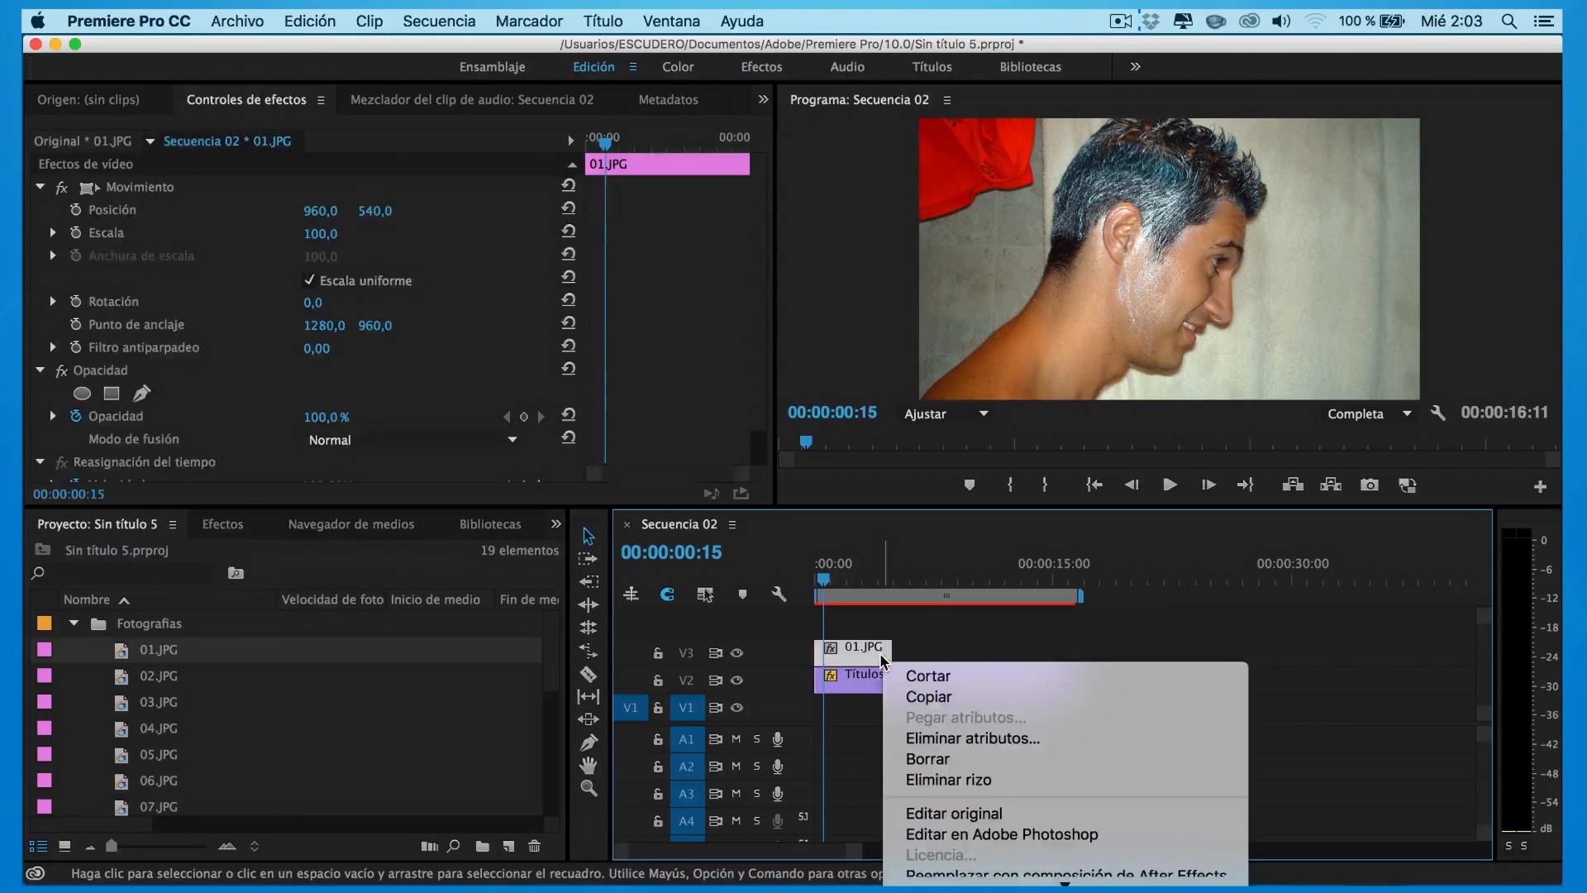
pyautogui.scroll(-10, 960, 782)
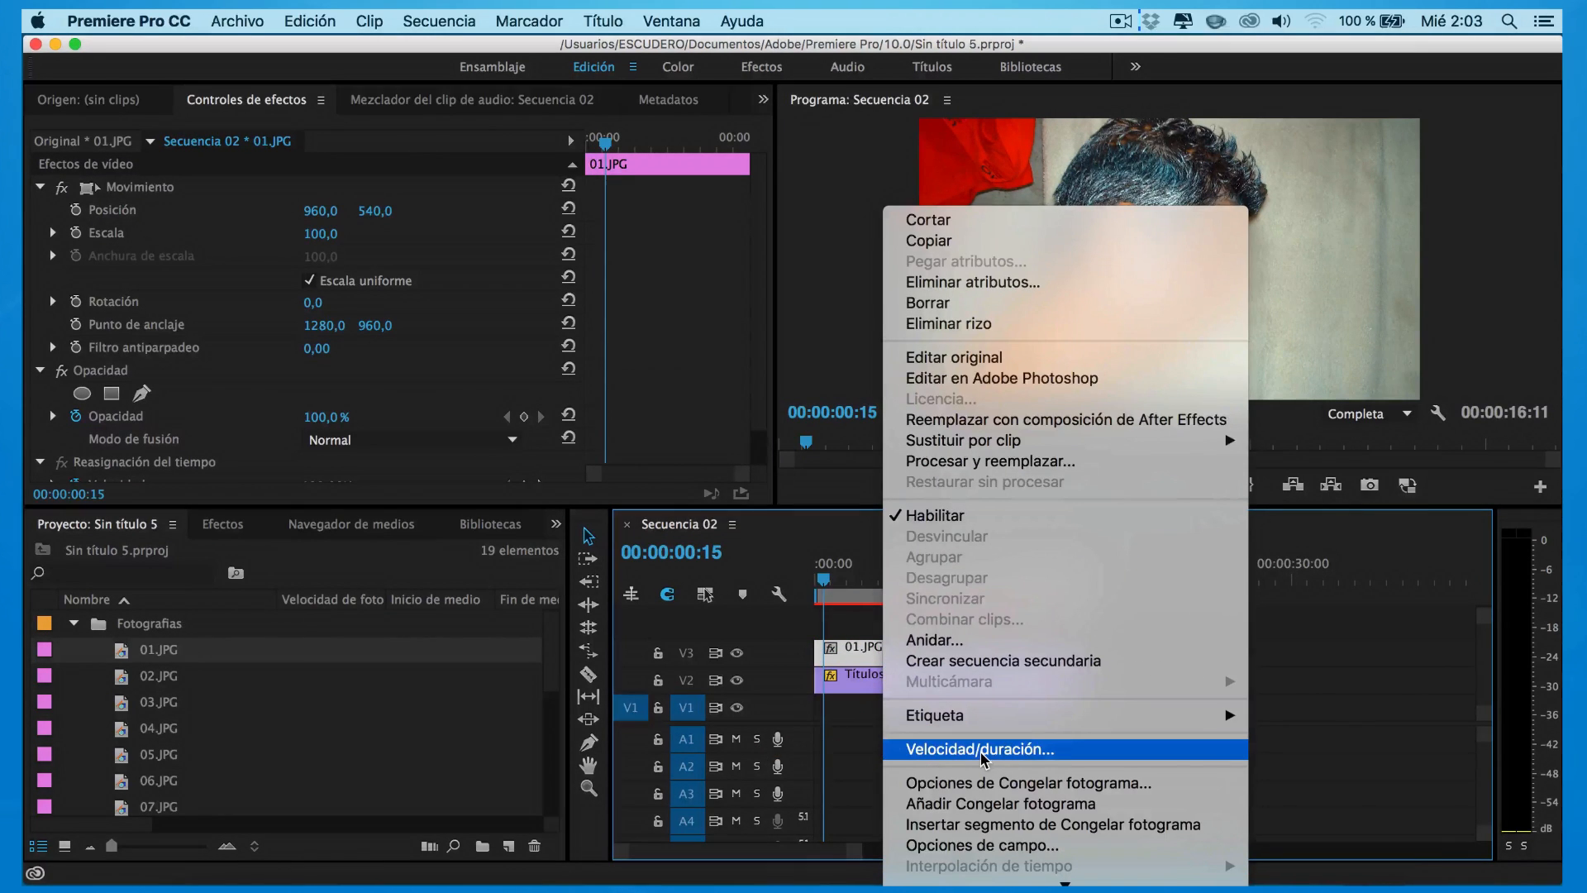
pyautogui.click(983, 758)
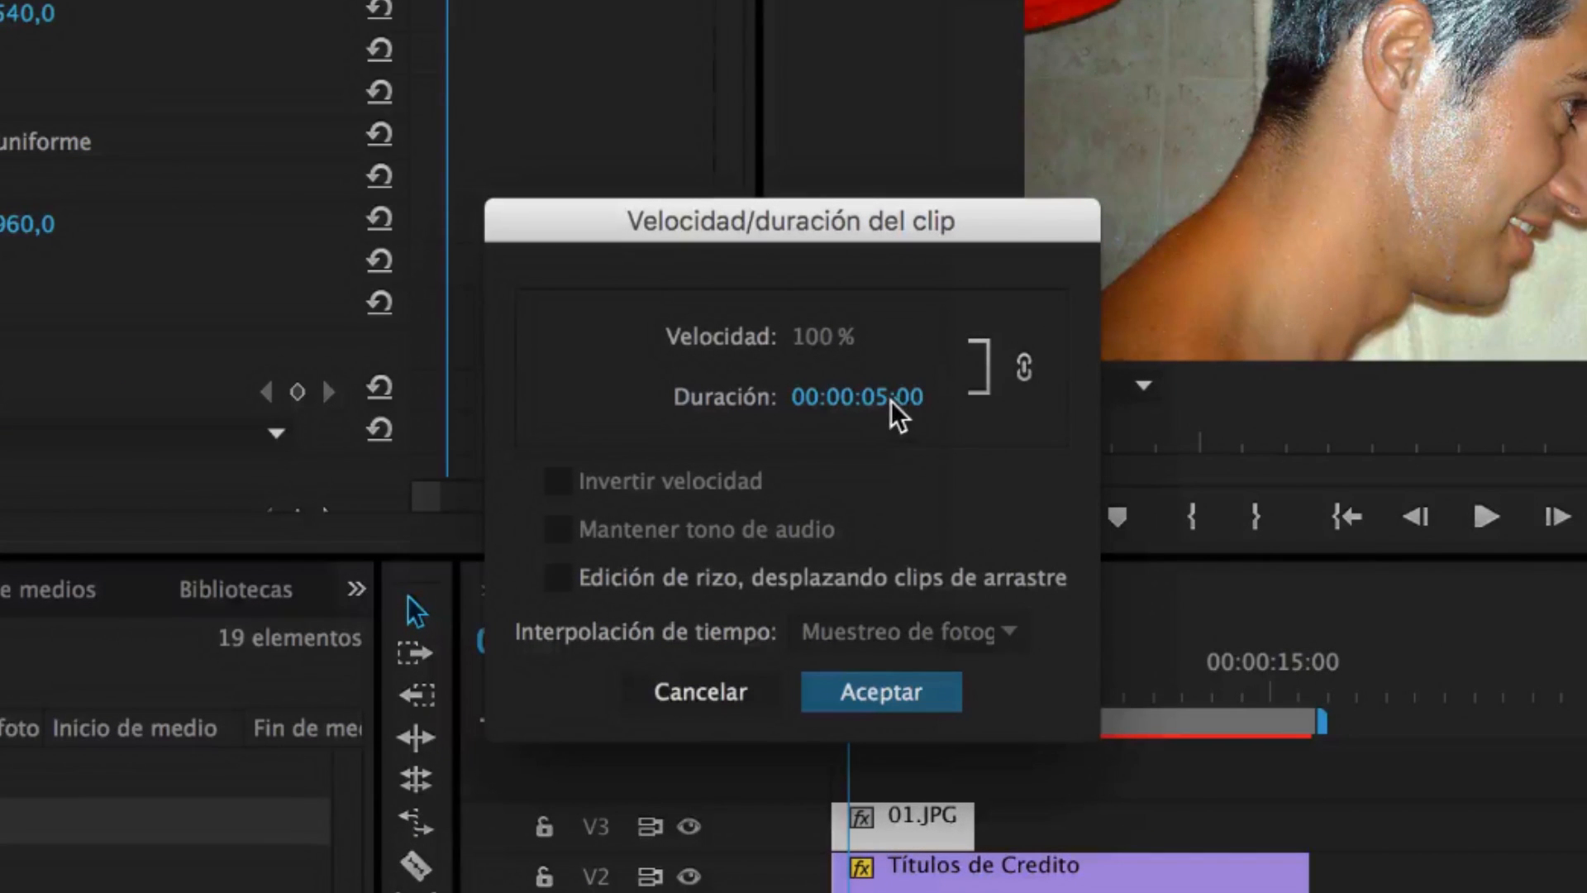
pyautogui.click(903, 395)
pyautogui.click(893, 395)
pyautogui.press('BackSpace')
pyautogui.write('1')
pyautogui.press('Return')
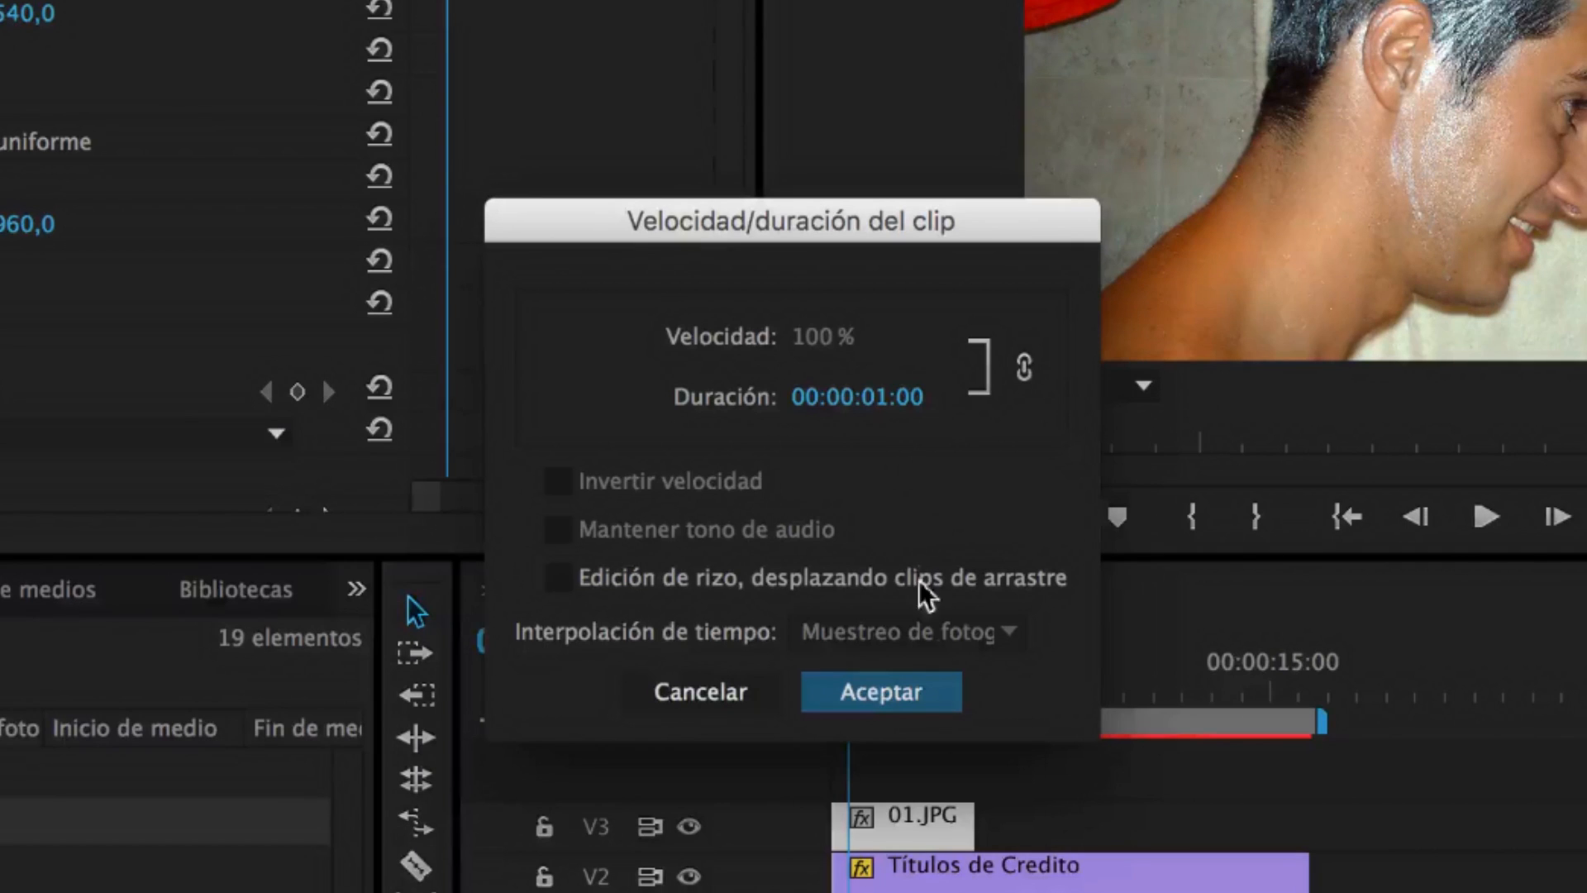
pyautogui.click(893, 702)
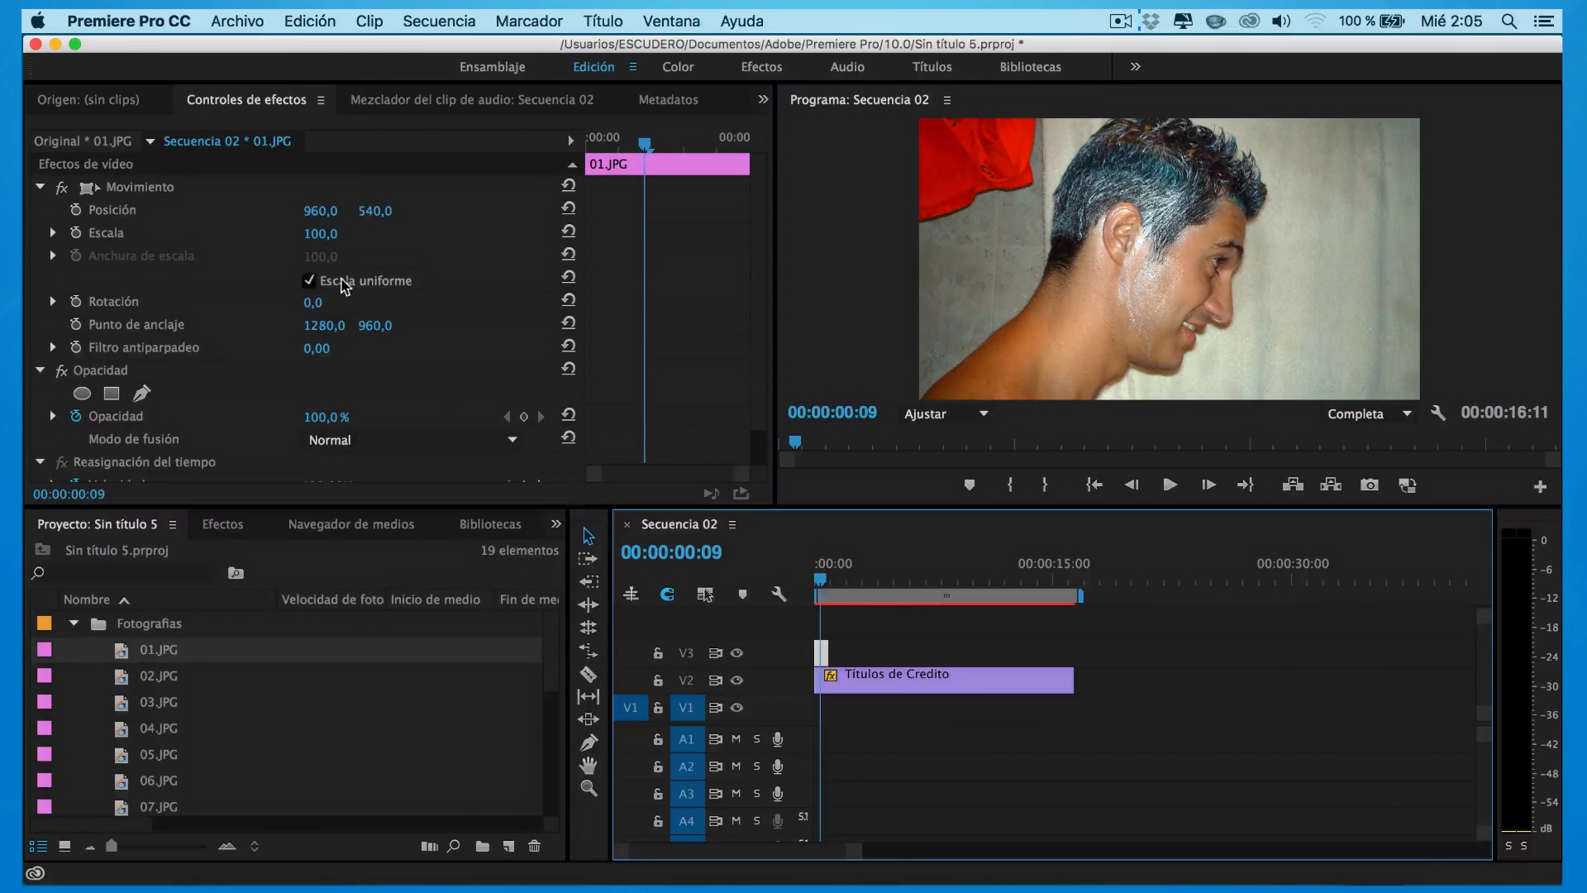
# Scale 01.JPG to 32 at X position 494, then add 02.JPG after it on V3
pyautogui.moveTo(312, 239); pyautogui.dragTo(273, 210)
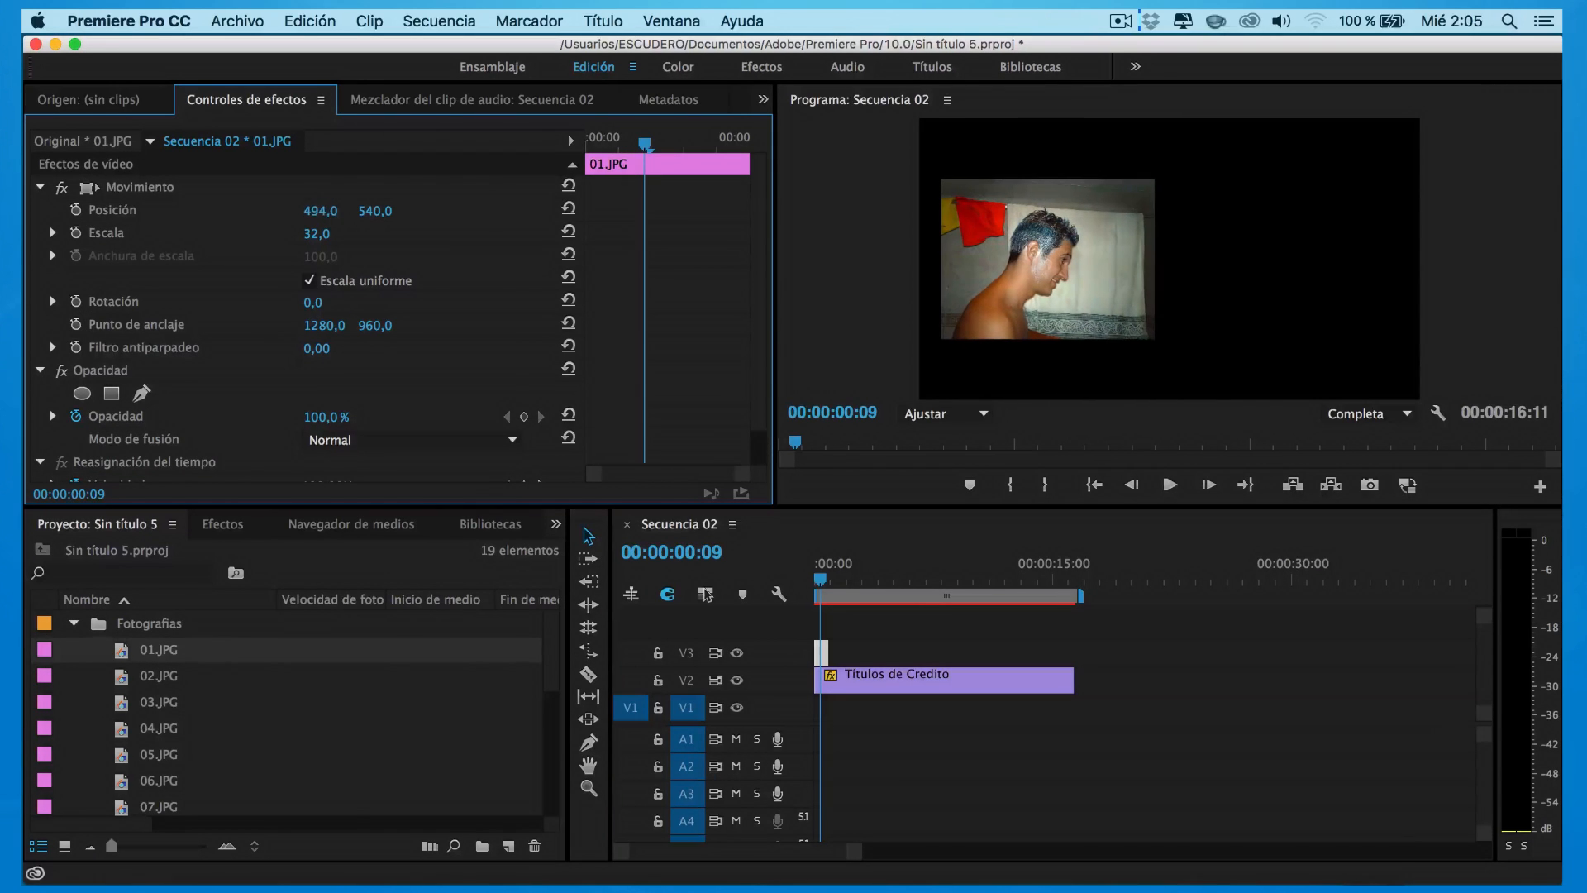
pyautogui.click(824, 582)
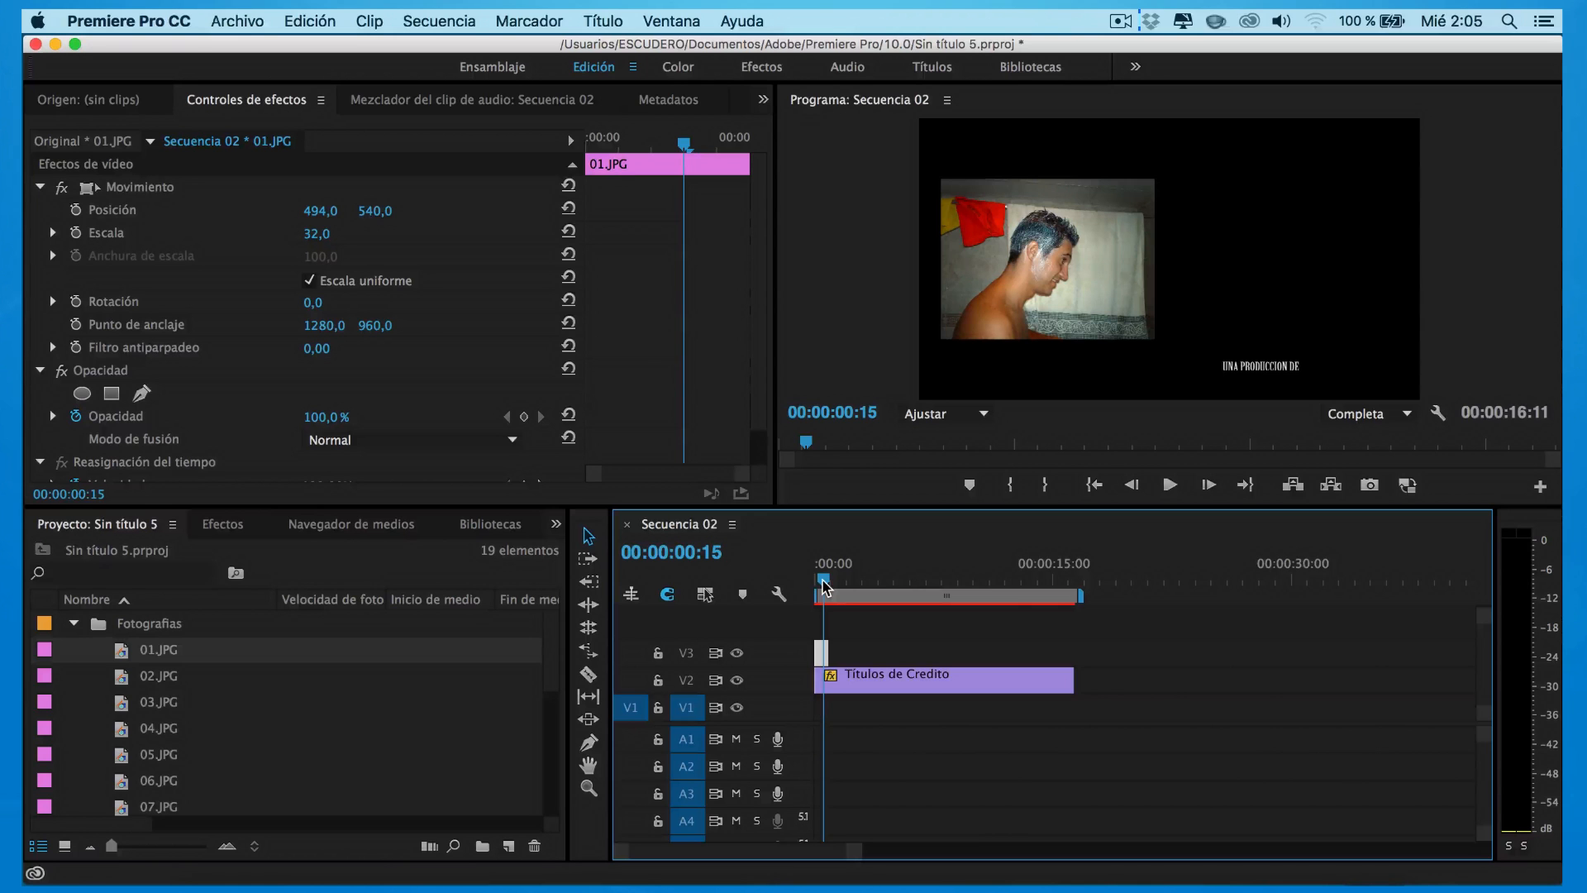
pyautogui.moveTo(161, 674); pyautogui.dragTo(833, 653)
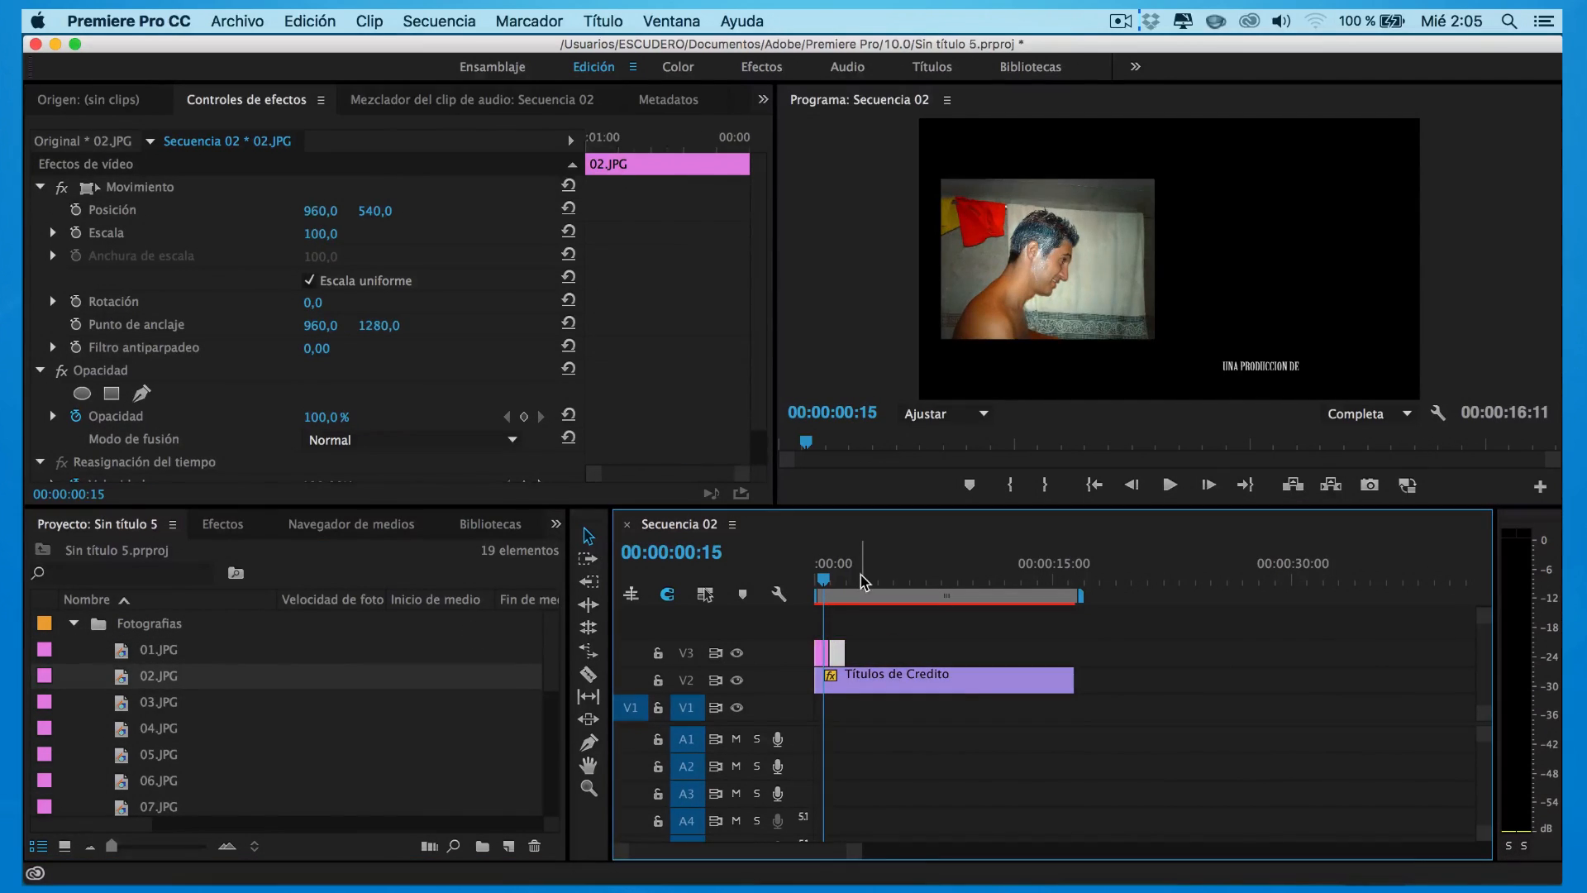
# Shrink 02.JPG and 03.JPG to about 30, shift them left, and add 03.JPG and 04.JPG on V3
pyautogui.click(836, 580)
pyautogui.moveTo(329, 233); pyautogui.dragTo(273, 210)
pyautogui.moveTo(124, 699); pyautogui.dragTo(852, 653)
pyautogui.click(847, 580)
pyautogui.moveTo(321, 234)
pyautogui.mouseDown()
pyautogui.moveTo(1, 211)
pyautogui.moveTo(317, 234)
pyautogui.mouseUp()
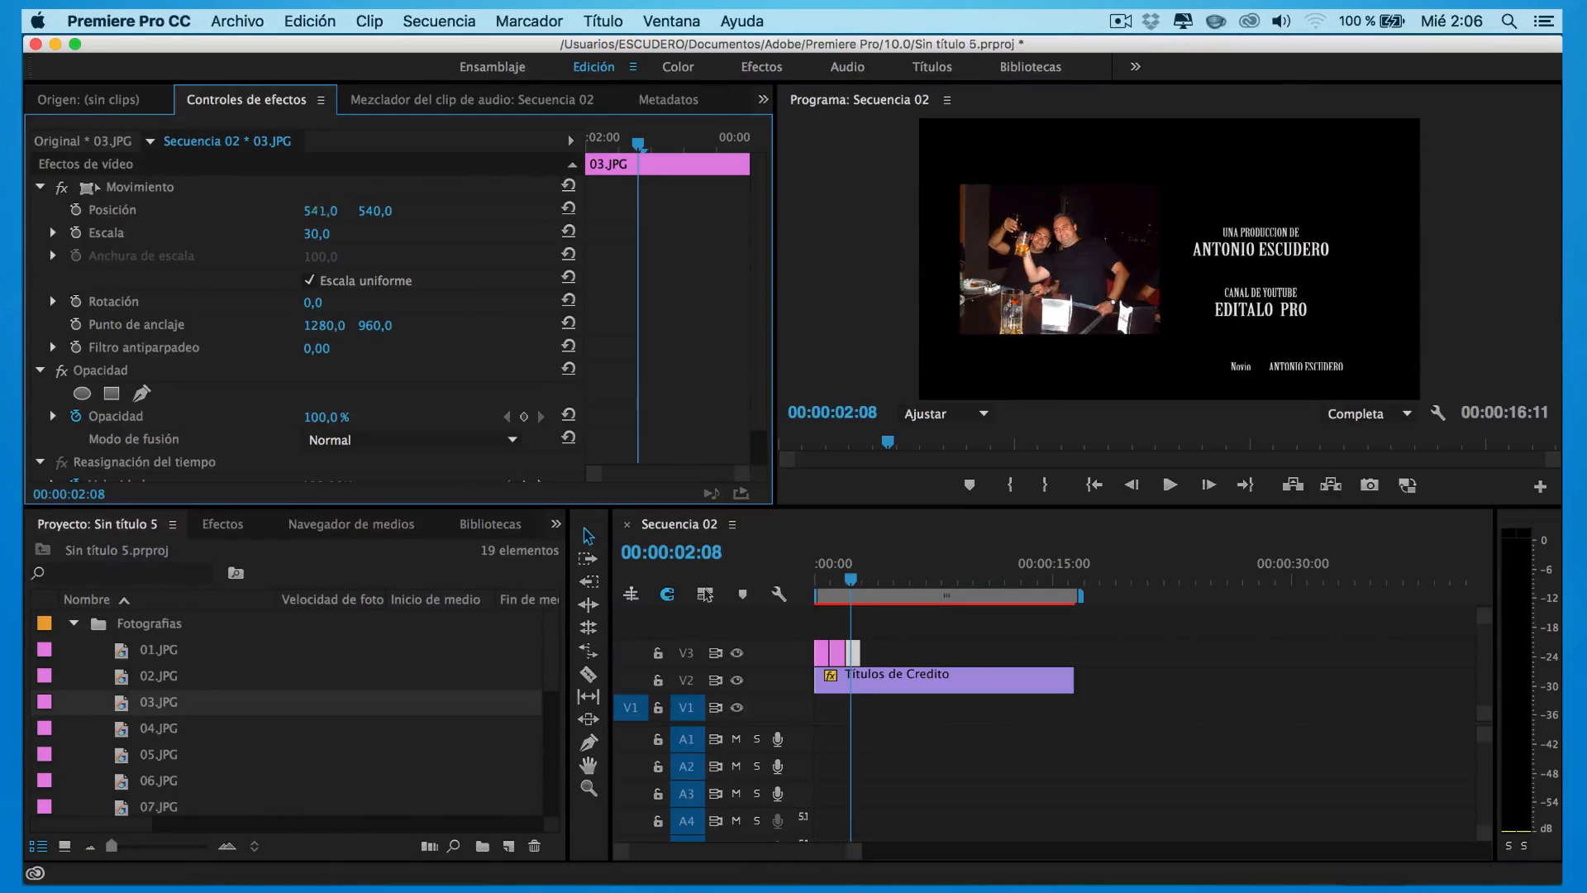
pyautogui.moveTo(158, 728); pyautogui.dragTo(866, 653)
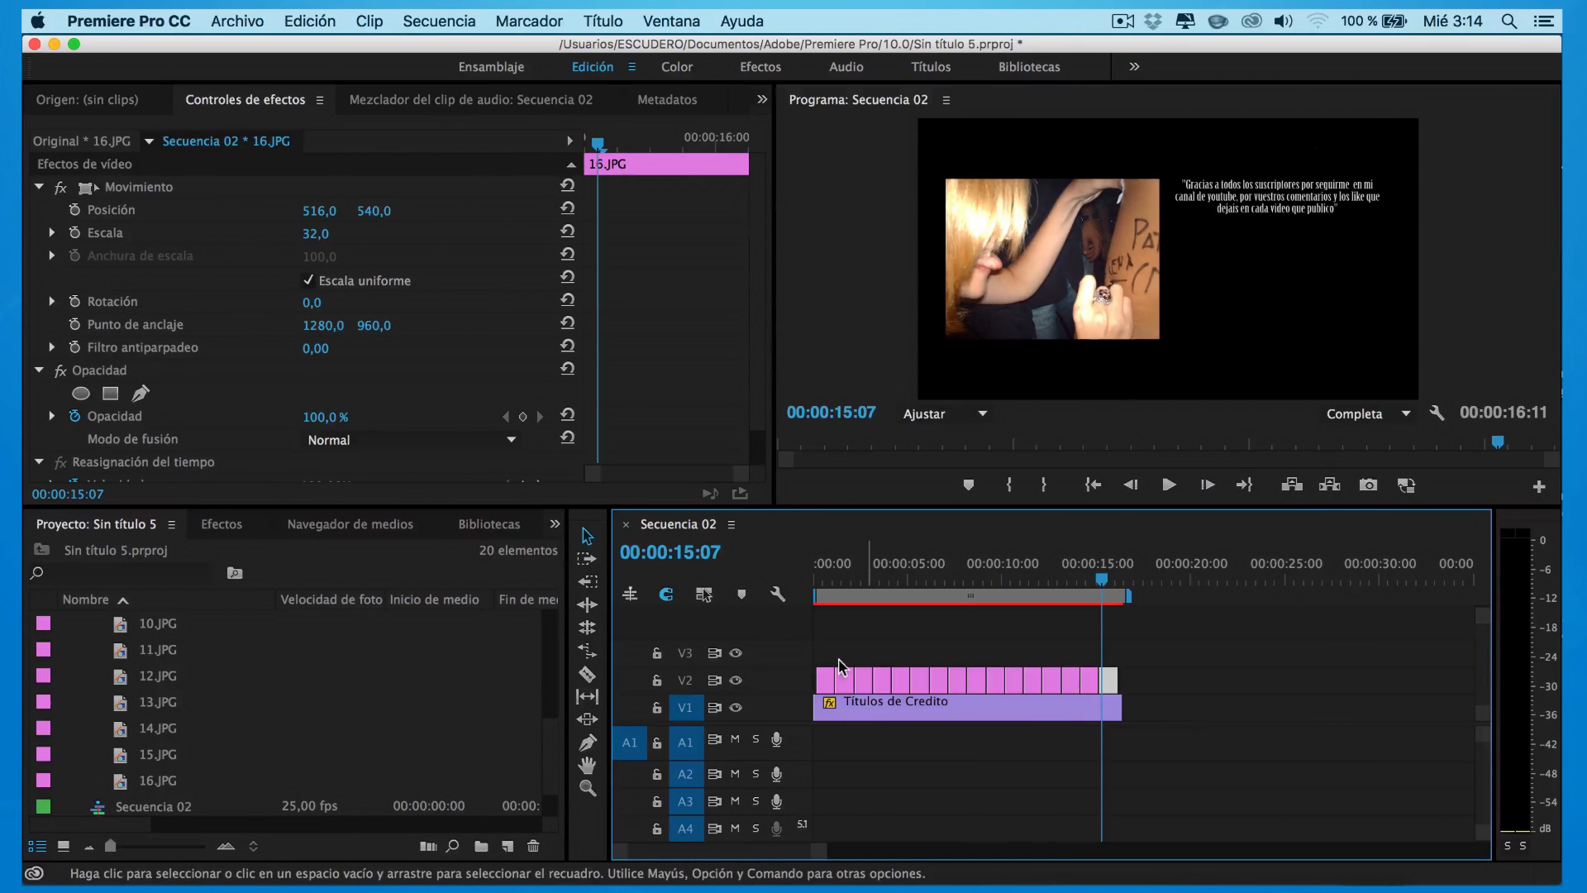
# Lay Audio.wav on A1 under the credits and play Secuencia 02 from 00:00
pyautogui.scroll(5, 559, 657)
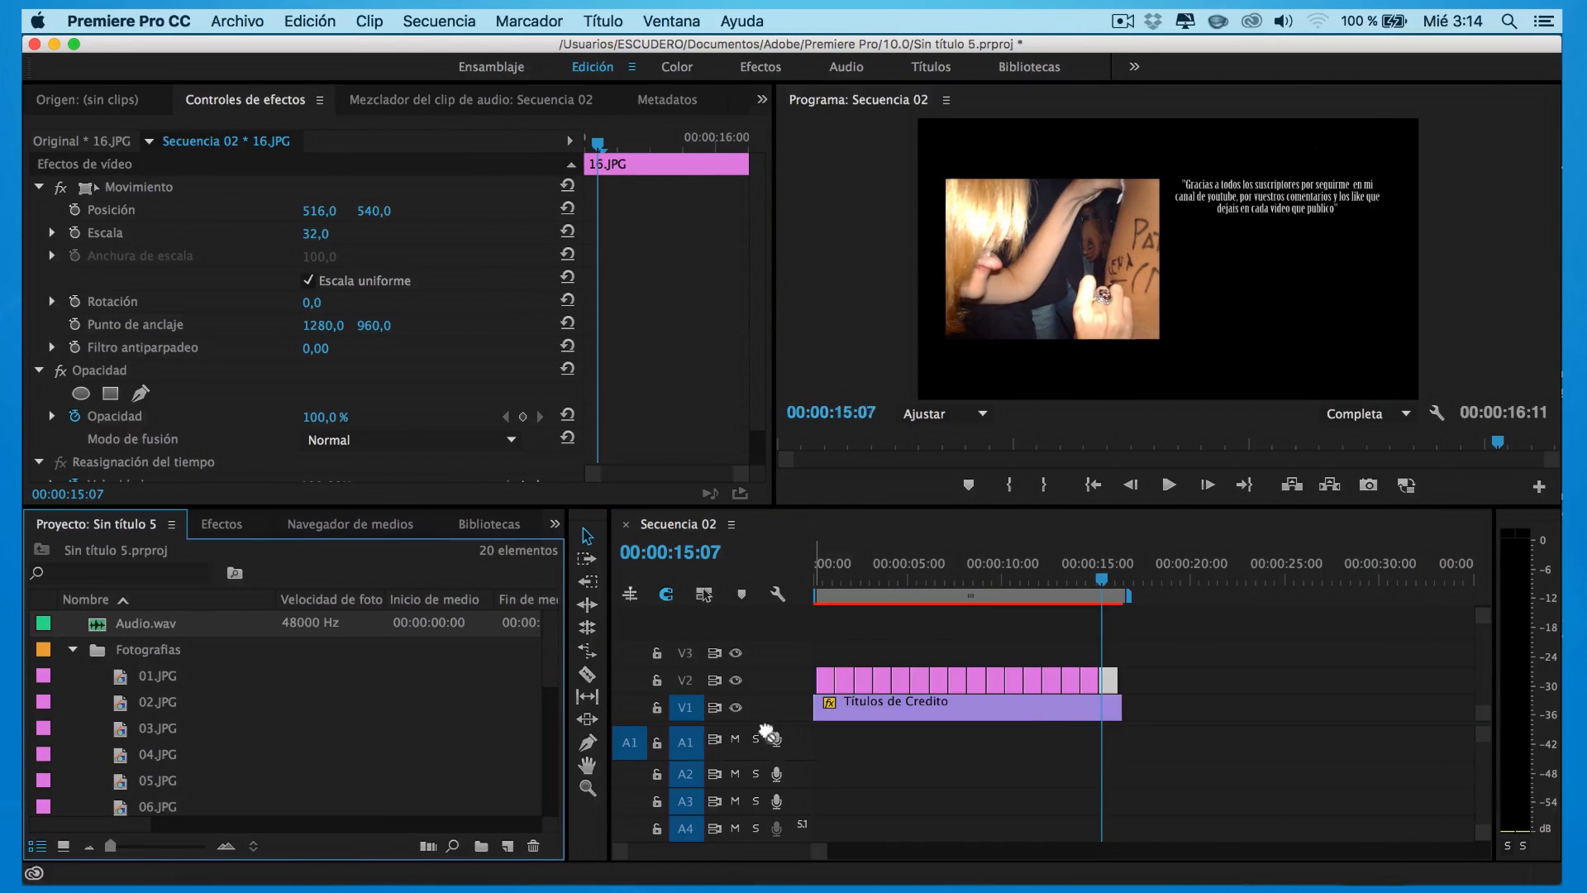
pyautogui.moveTo(803, 742); pyautogui.dragTo(800, 749)
pyautogui.moveTo(1108, 587); pyautogui.dragTo(800, 594)
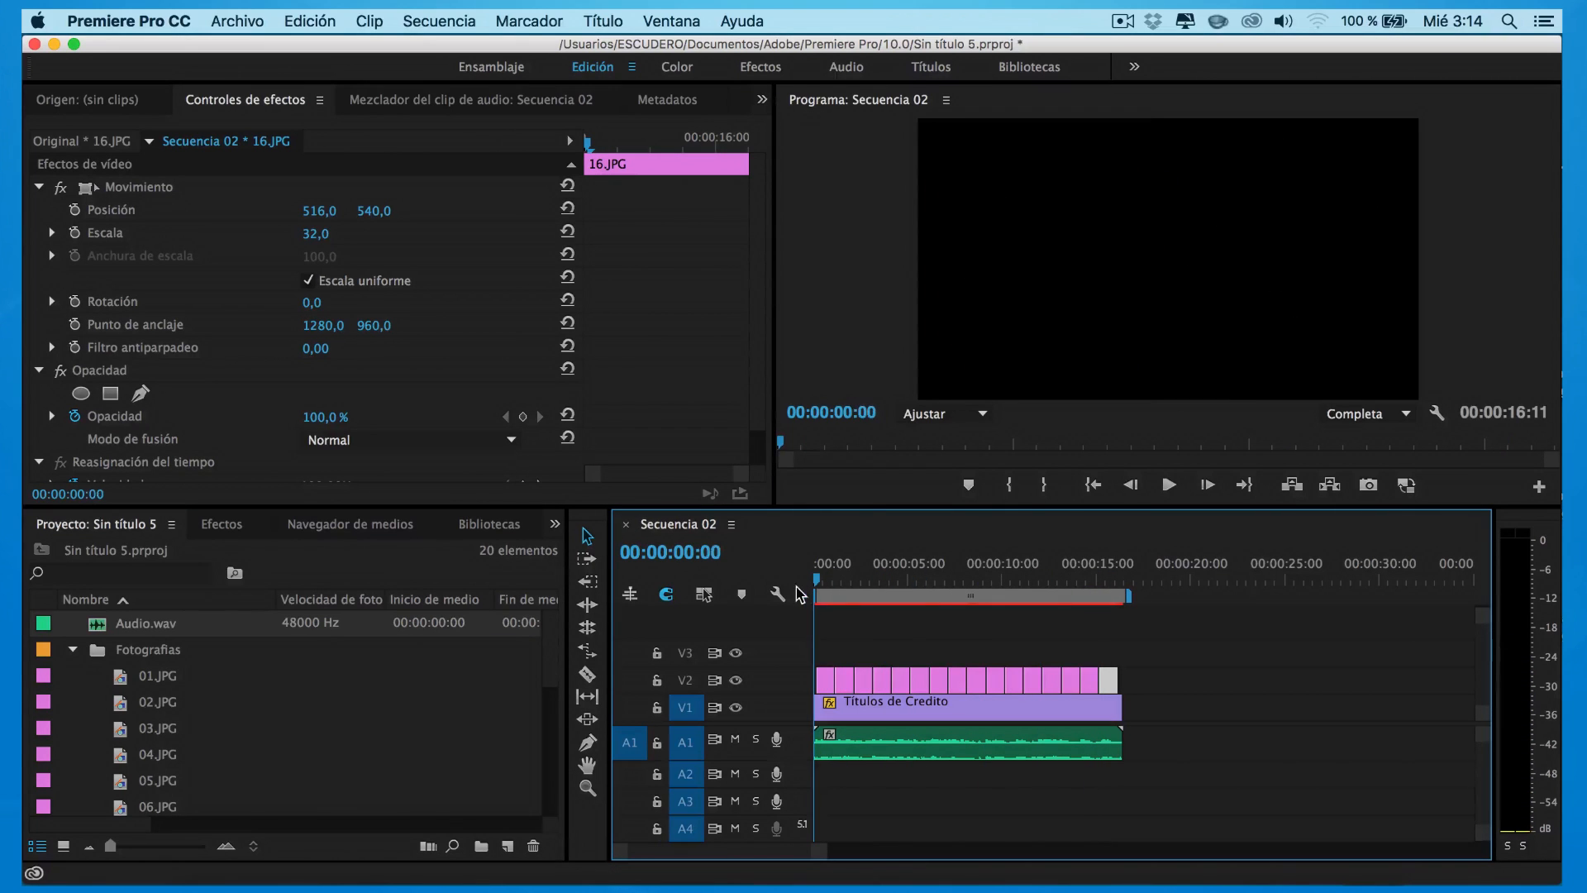
pyautogui.click(1168, 484)
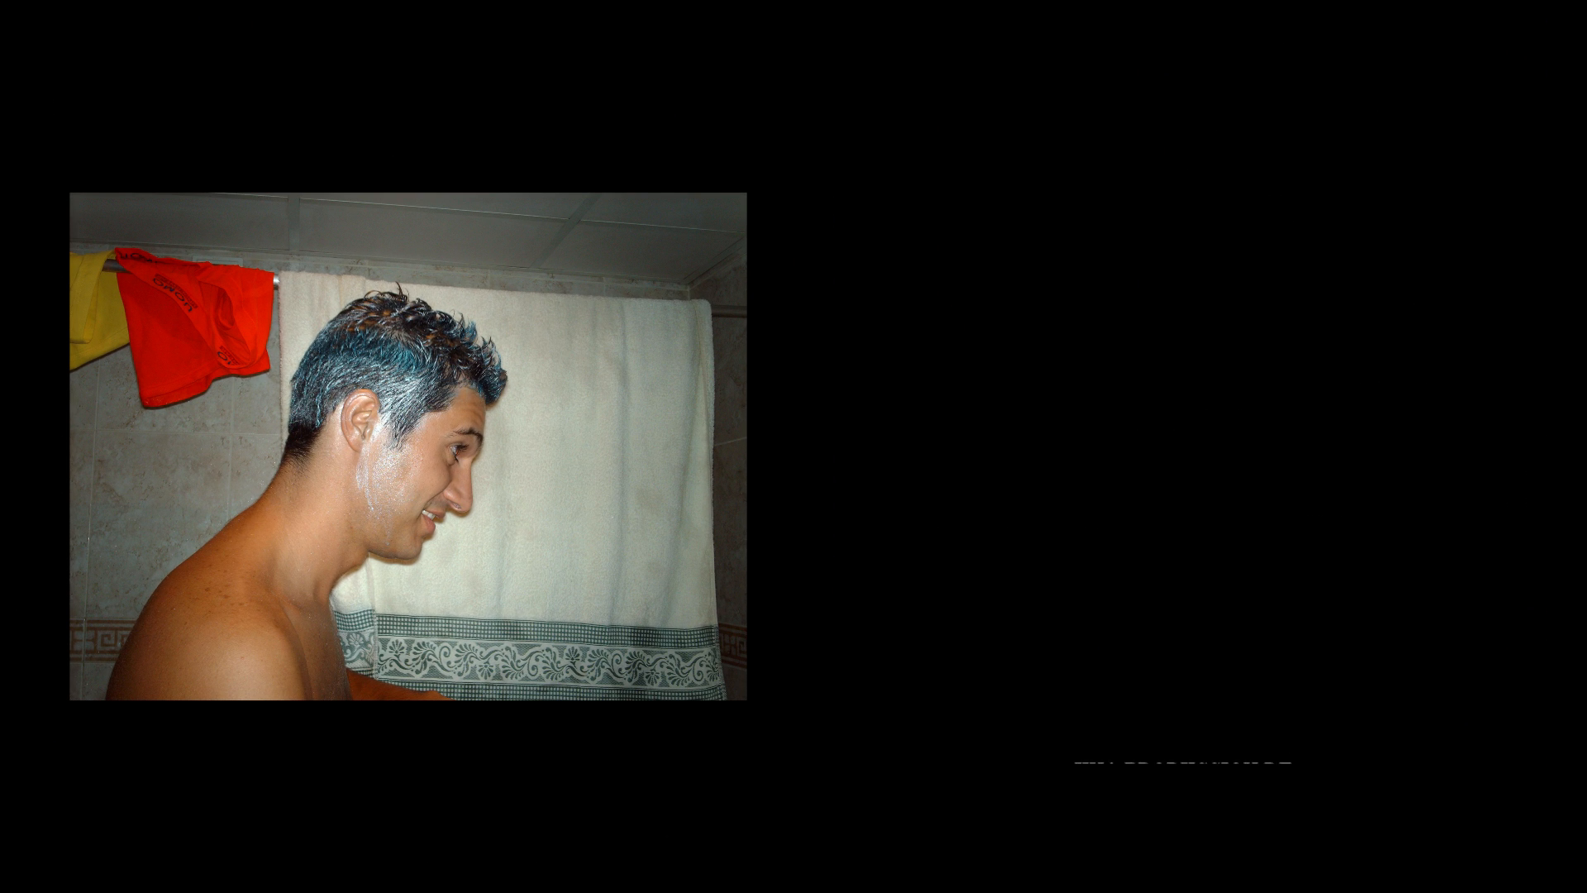